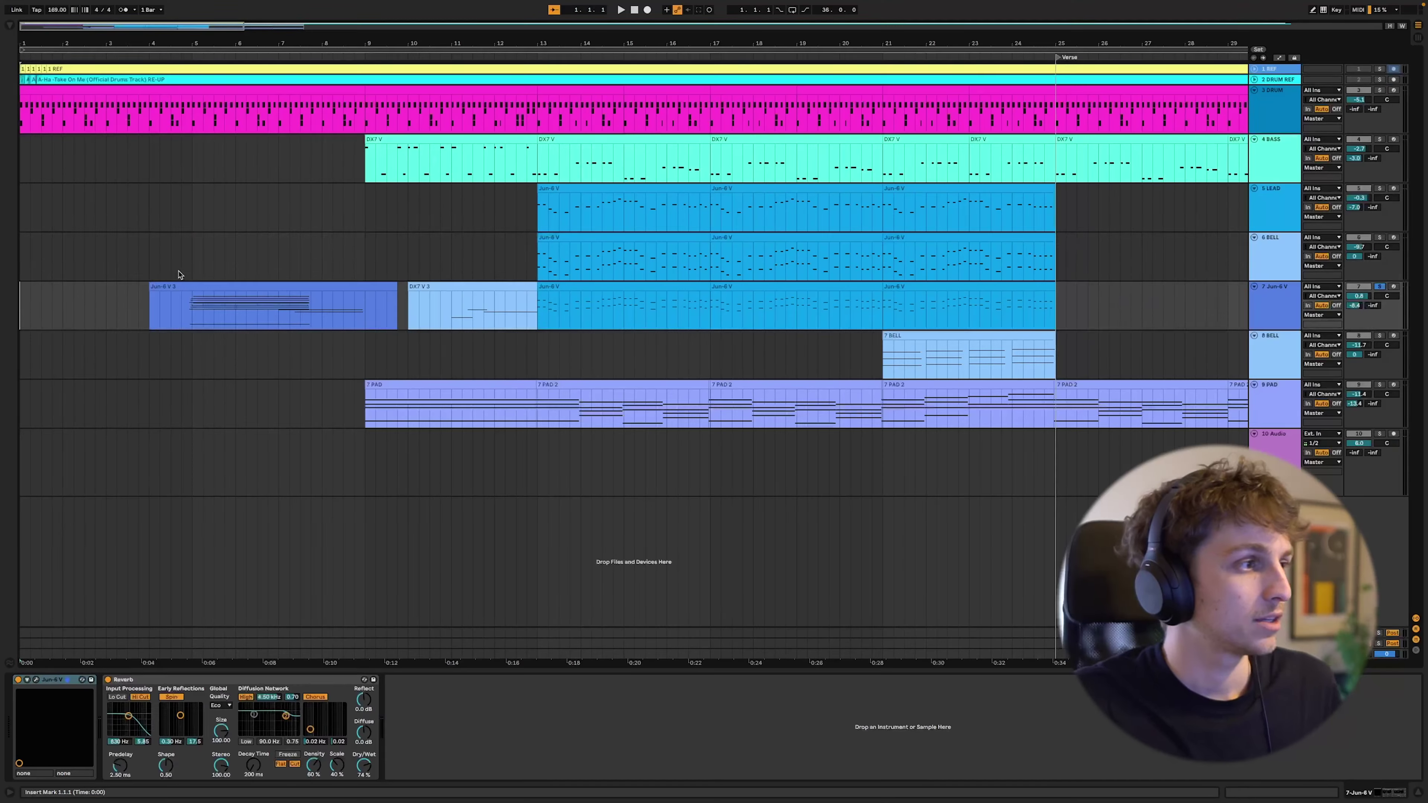
- Play from 4.4.1 and inspect the 7 Jun-6 V track's synth interface
left_click(180, 272)
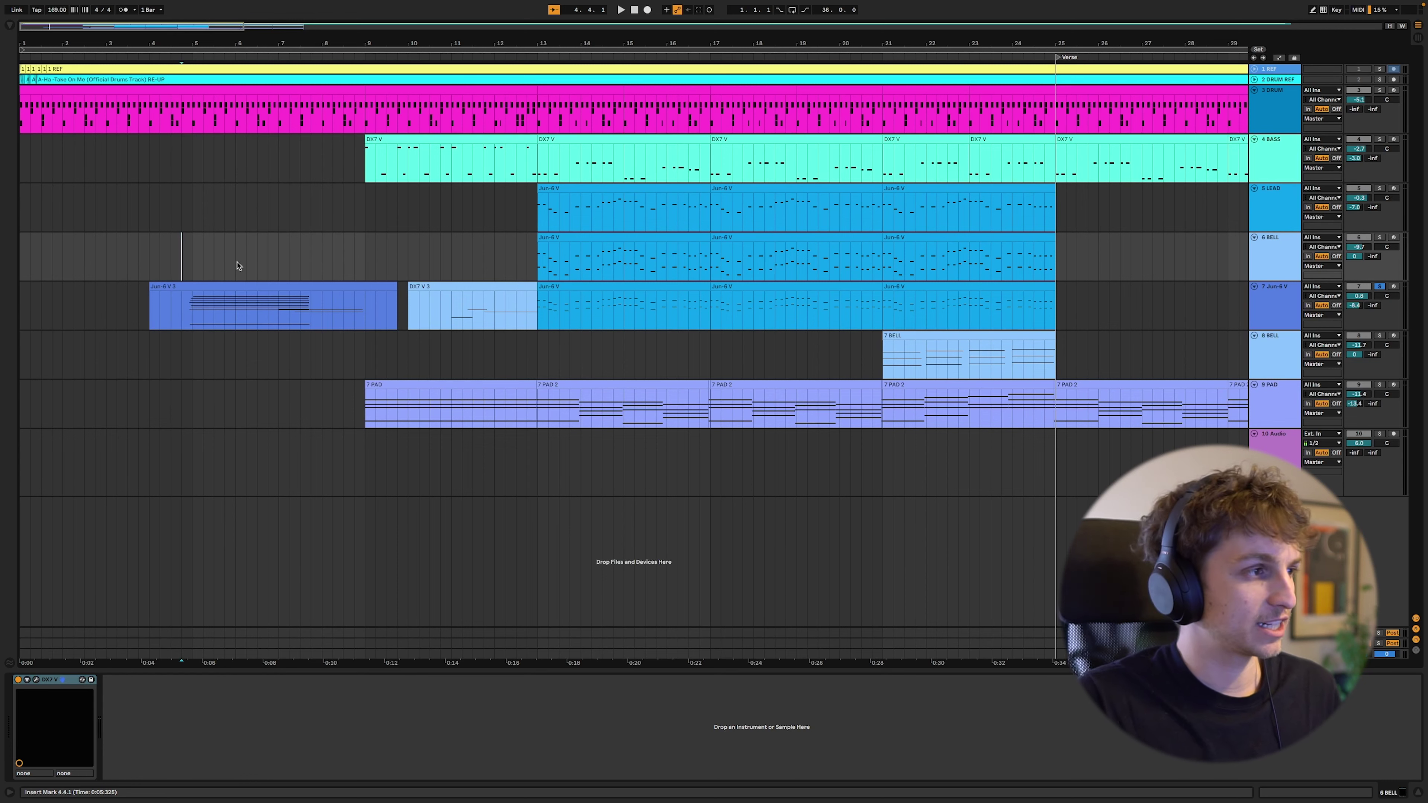
key("space")
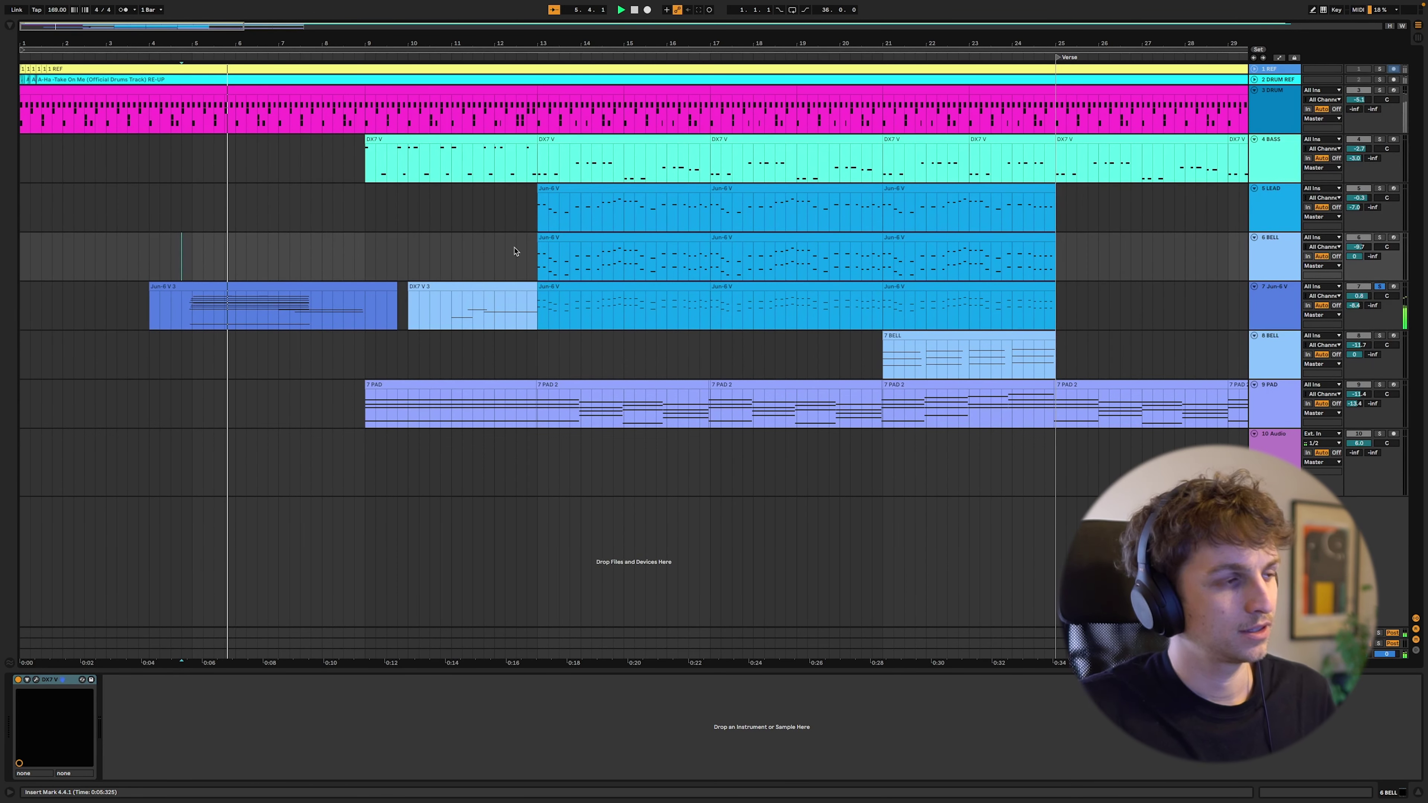
left_click(1273, 318)
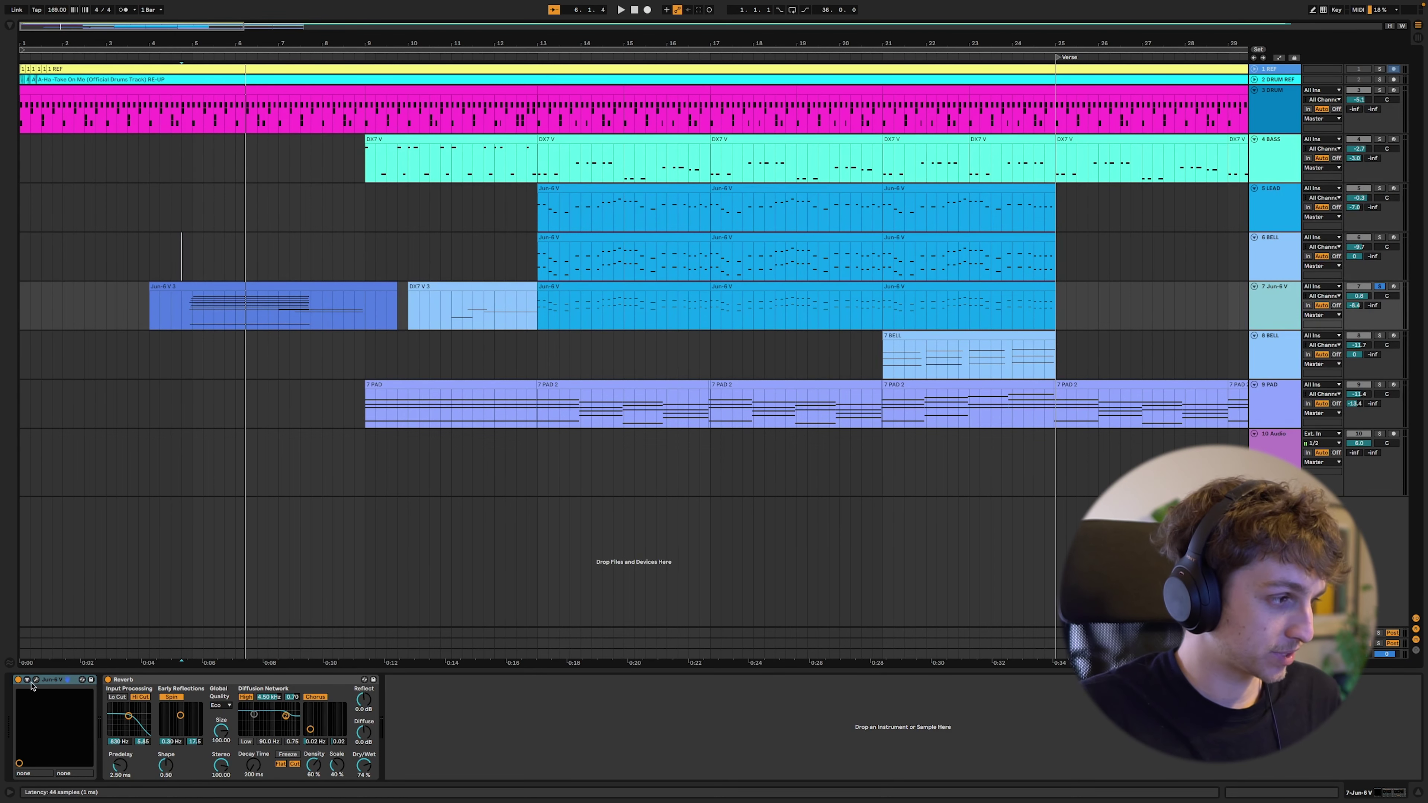
left_click(56, 687)
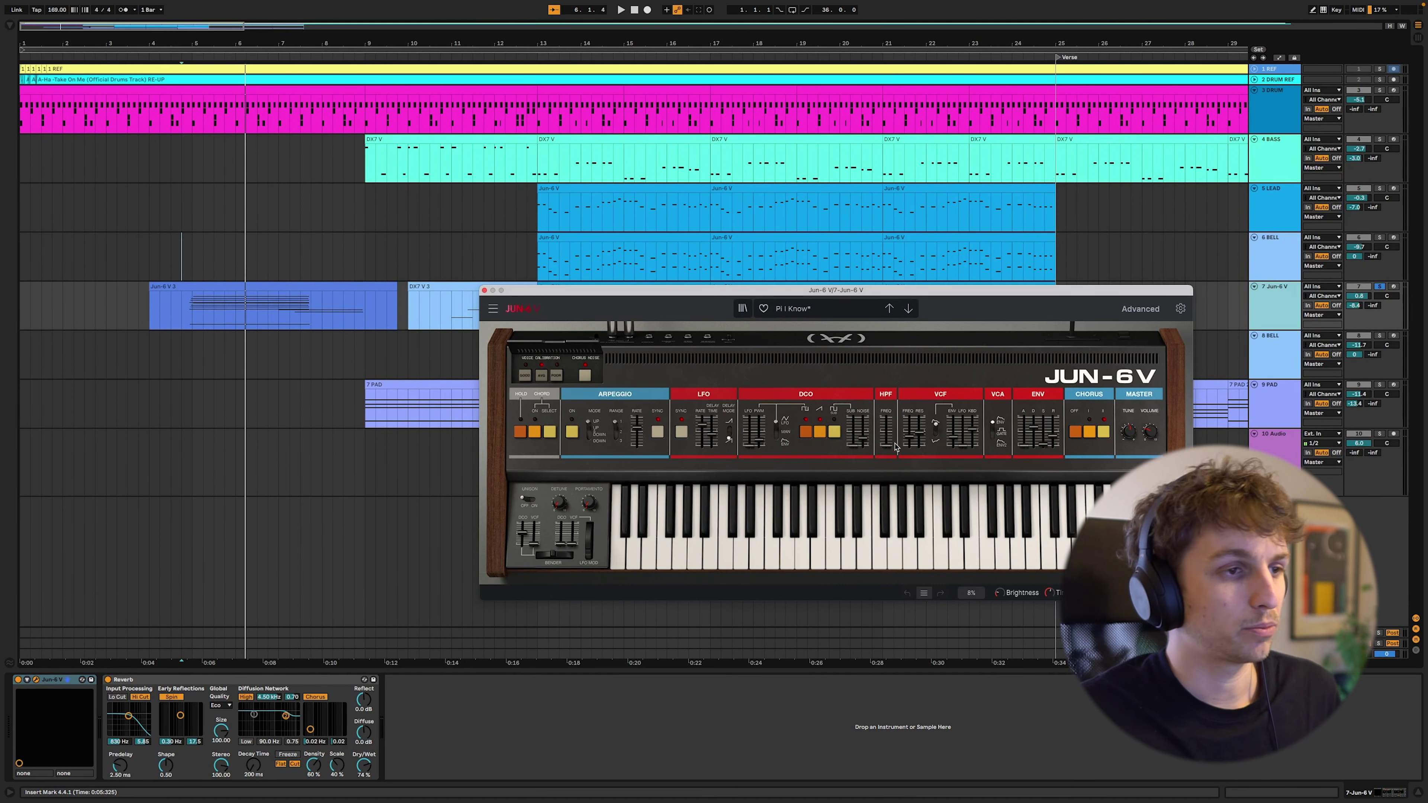
left_click(485, 291)
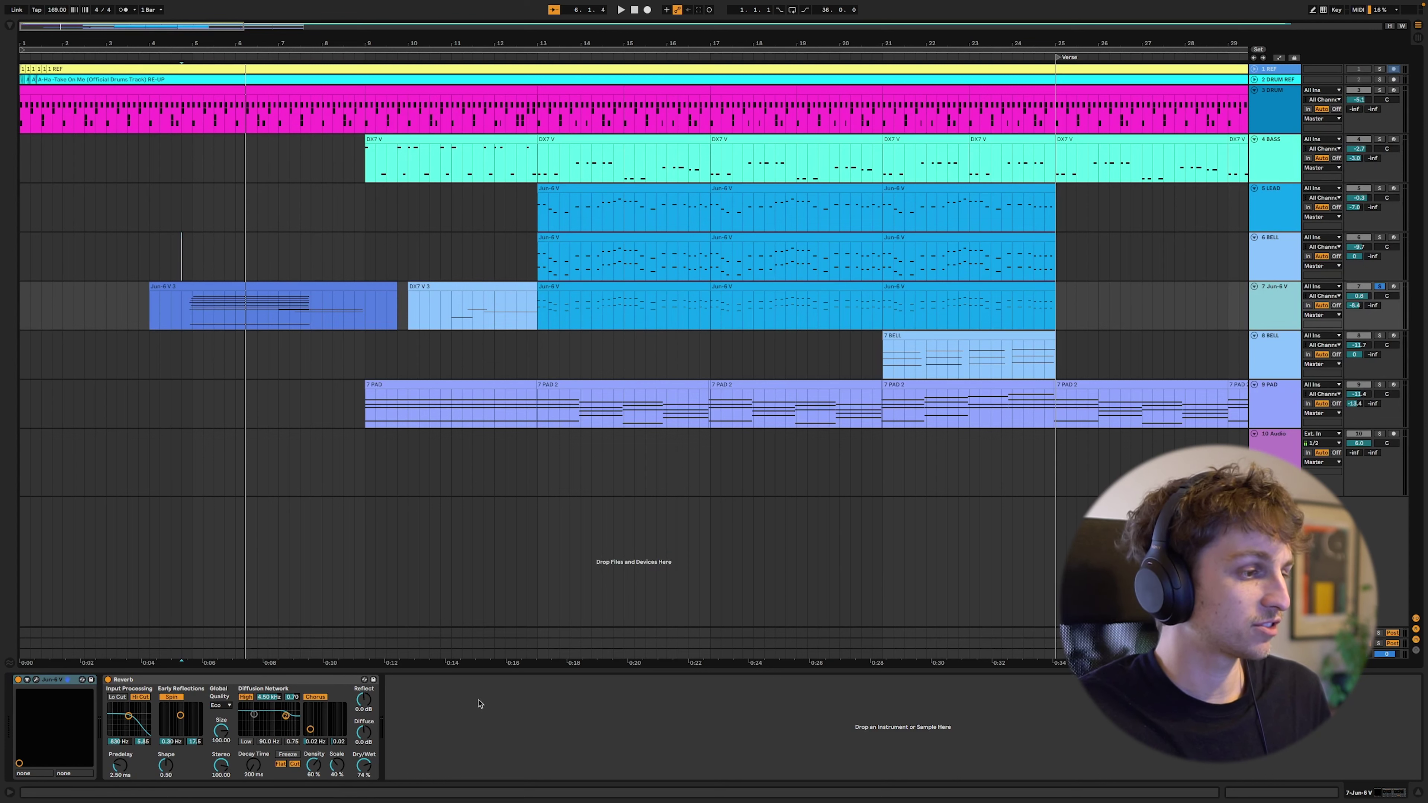
- Replay the arrangement from 4.4.1 in the bell track
left_click(182, 273)
key("space")
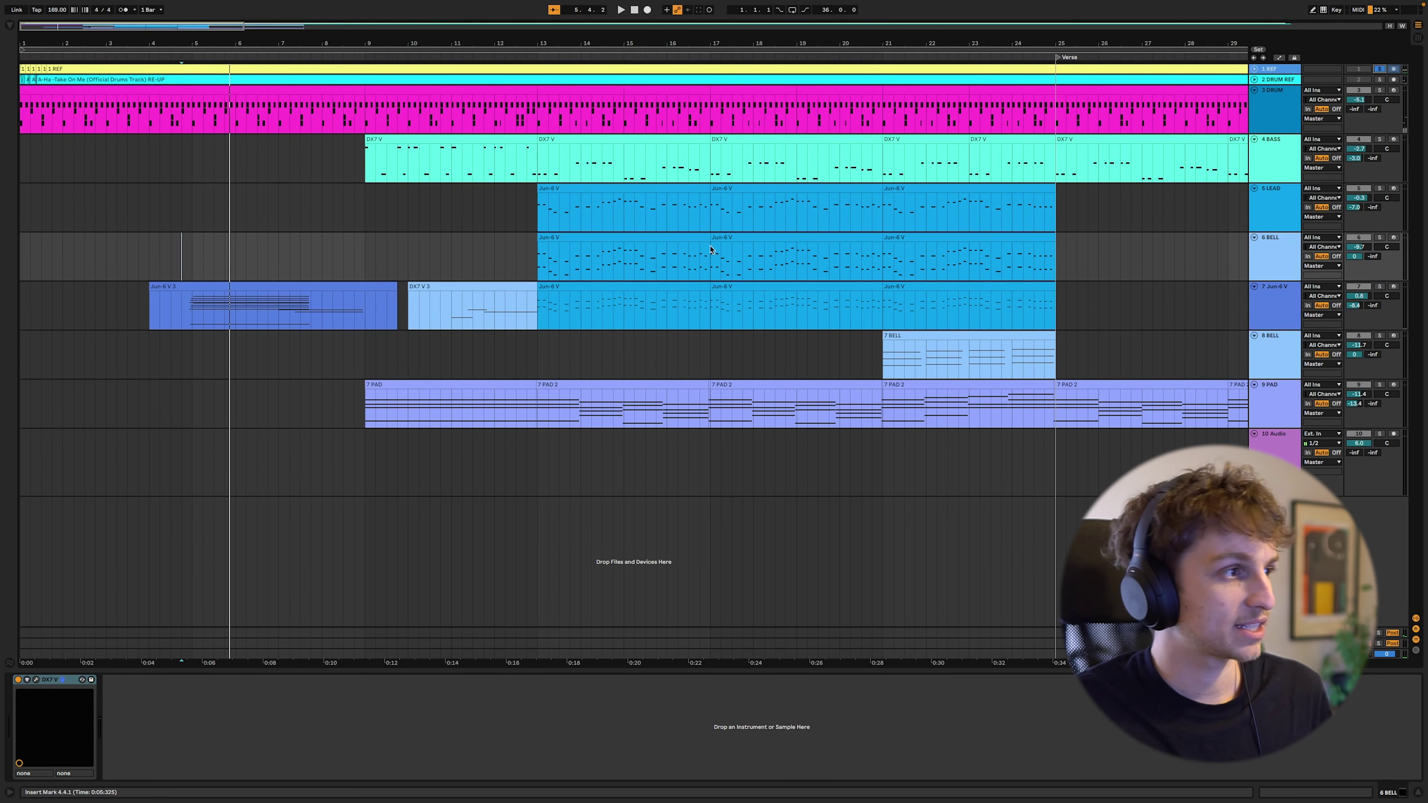
key("space")
key("space")
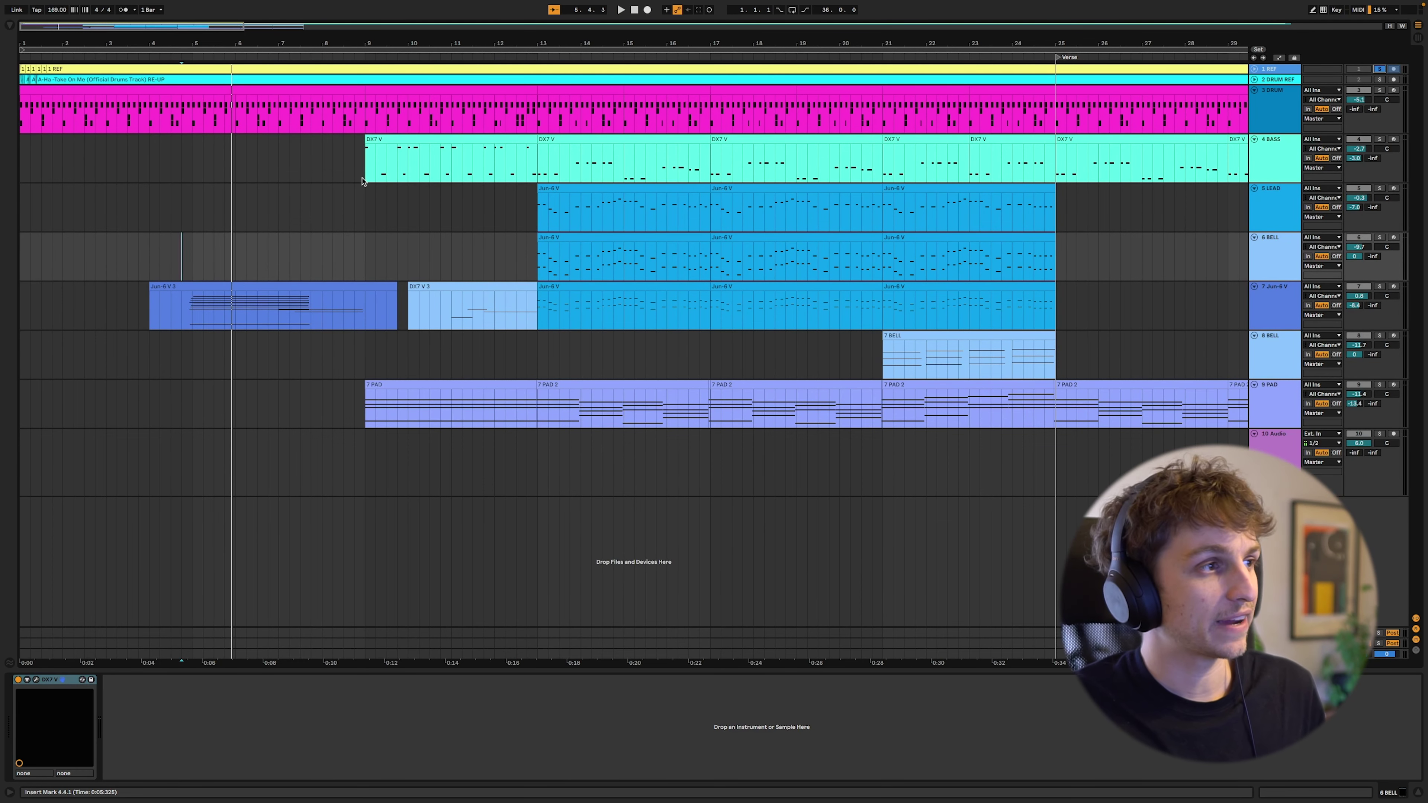
- Solo the 4 BASS track alone, play from bar 9, and open its DX7 V synth
left_click(364, 179)
left_click(1379, 139)
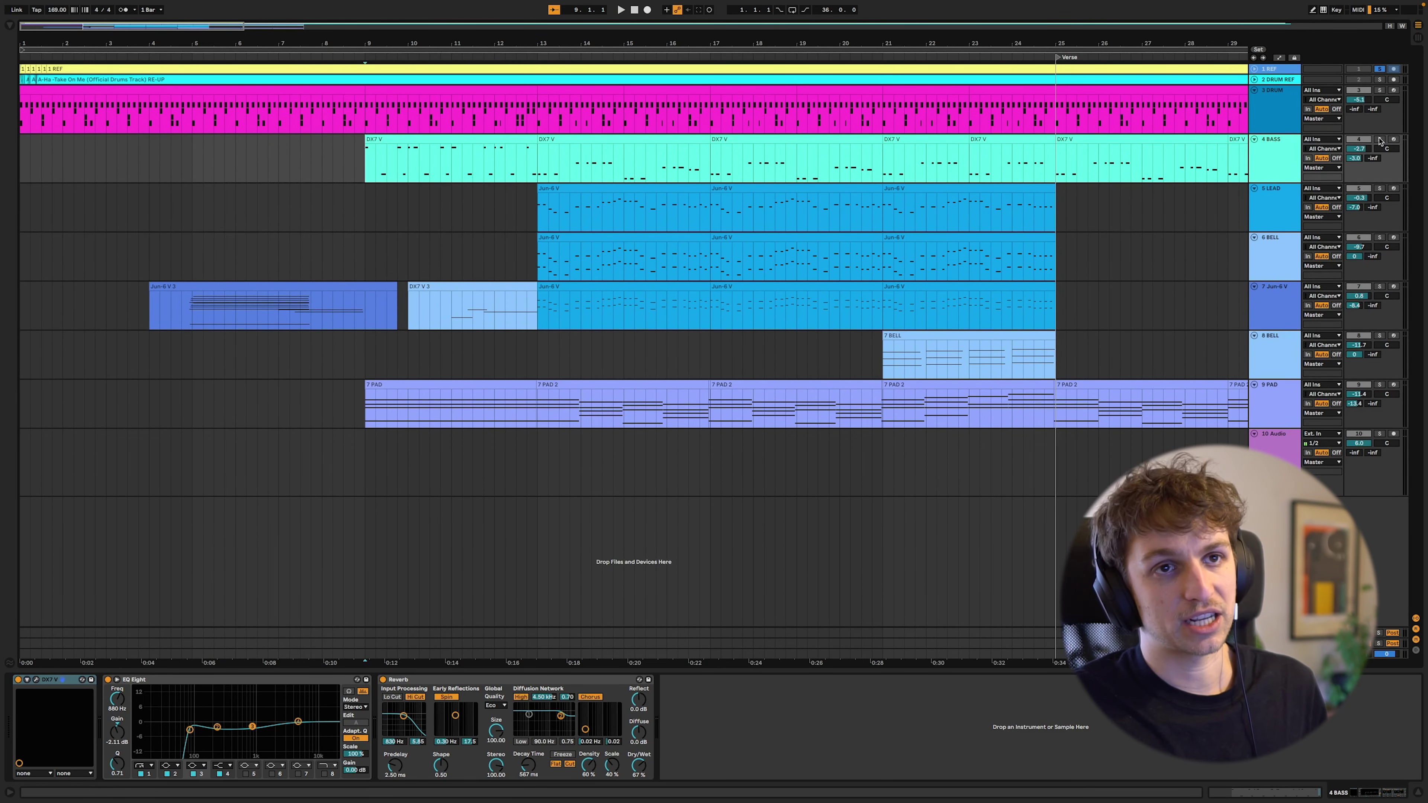
left_click(1378, 68)
key("space")
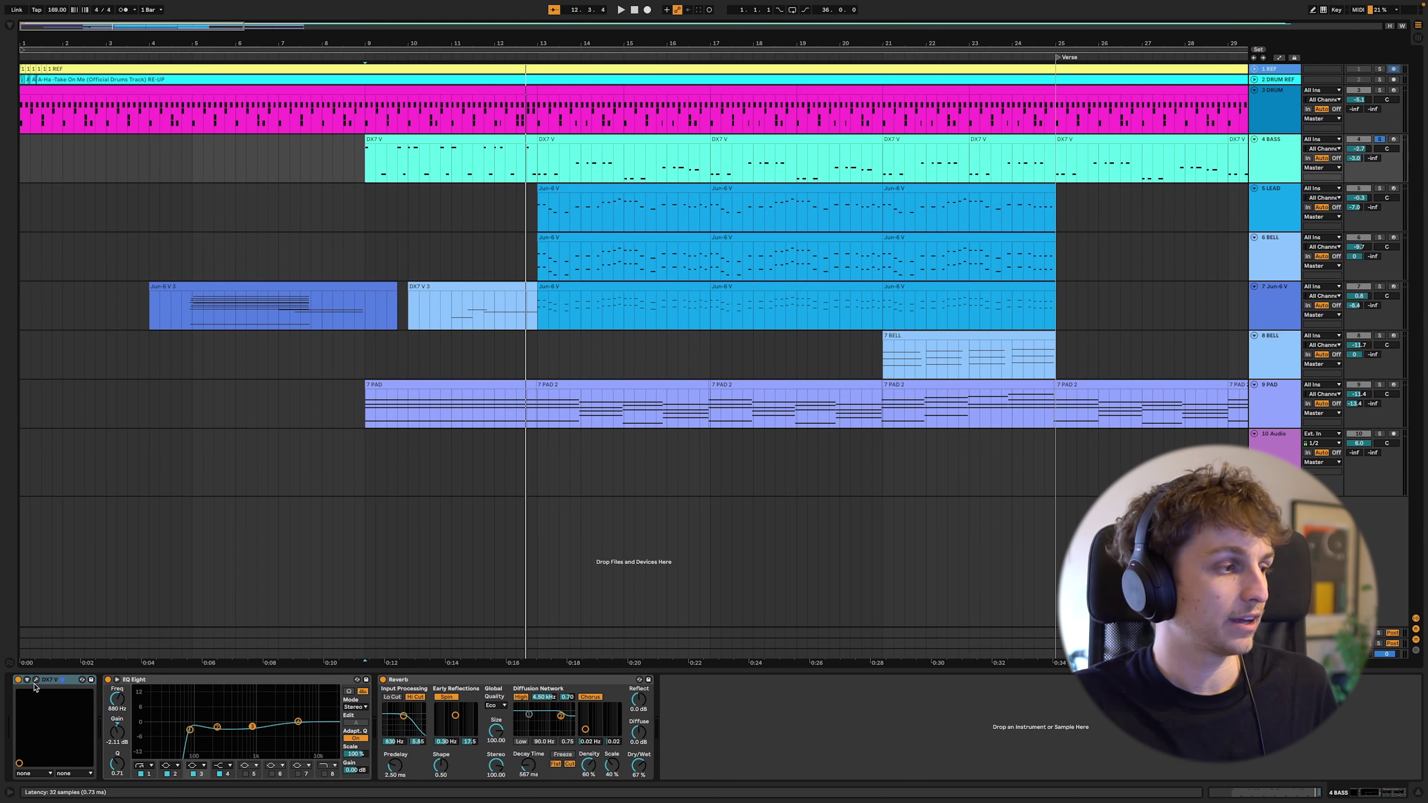
left_click(36, 681)
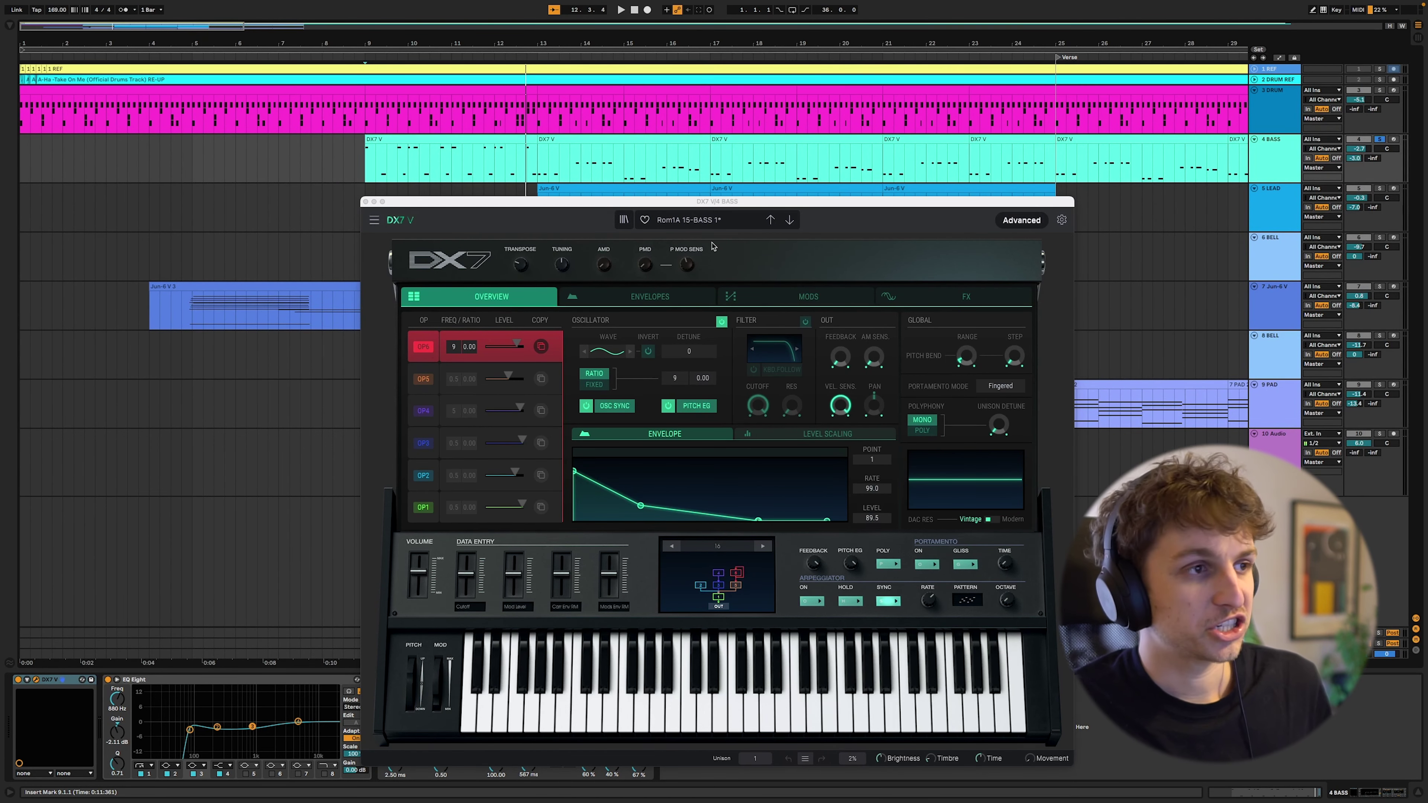
- Review DX7 V operators OP1 through OP6, ending back on OP1
left_click(429, 507)
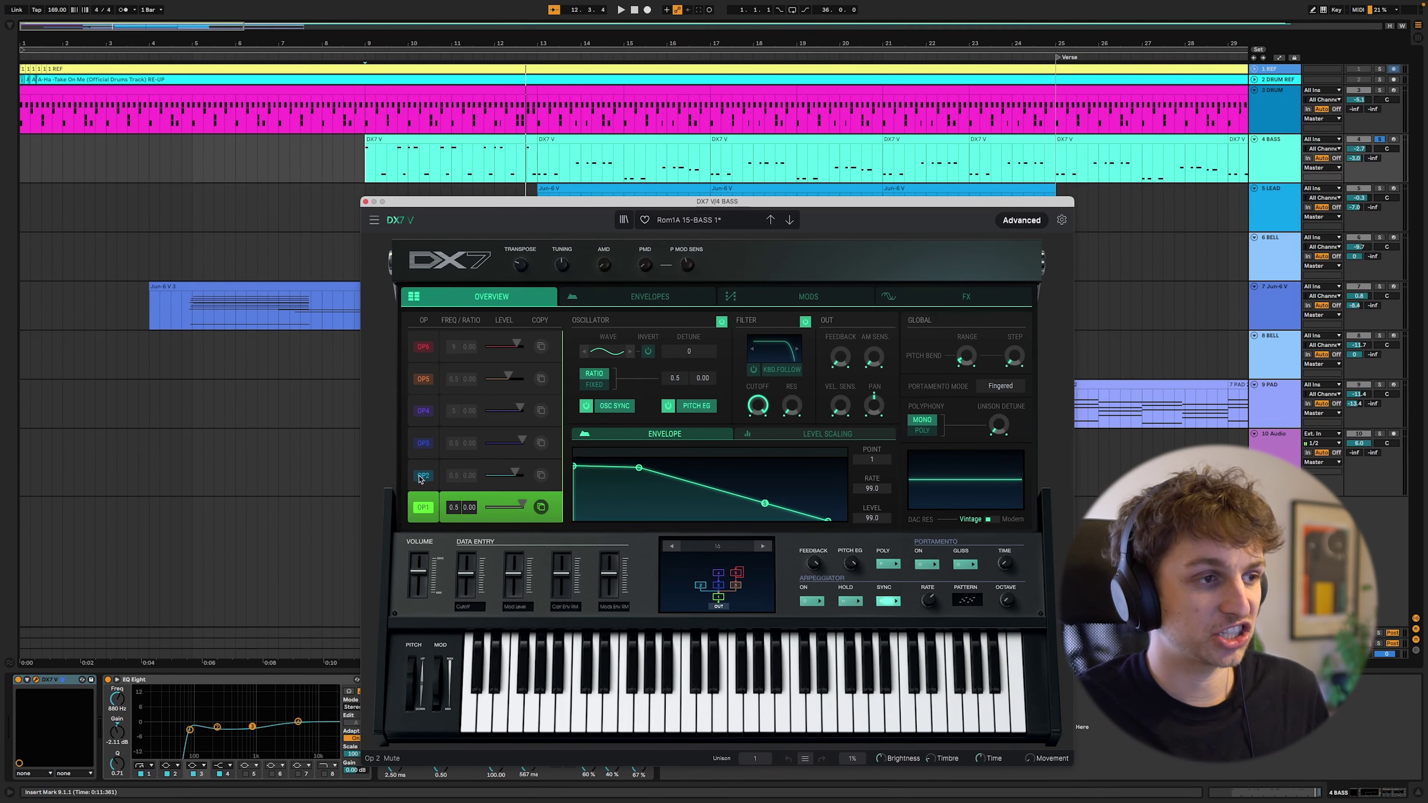
left_click(432, 473)
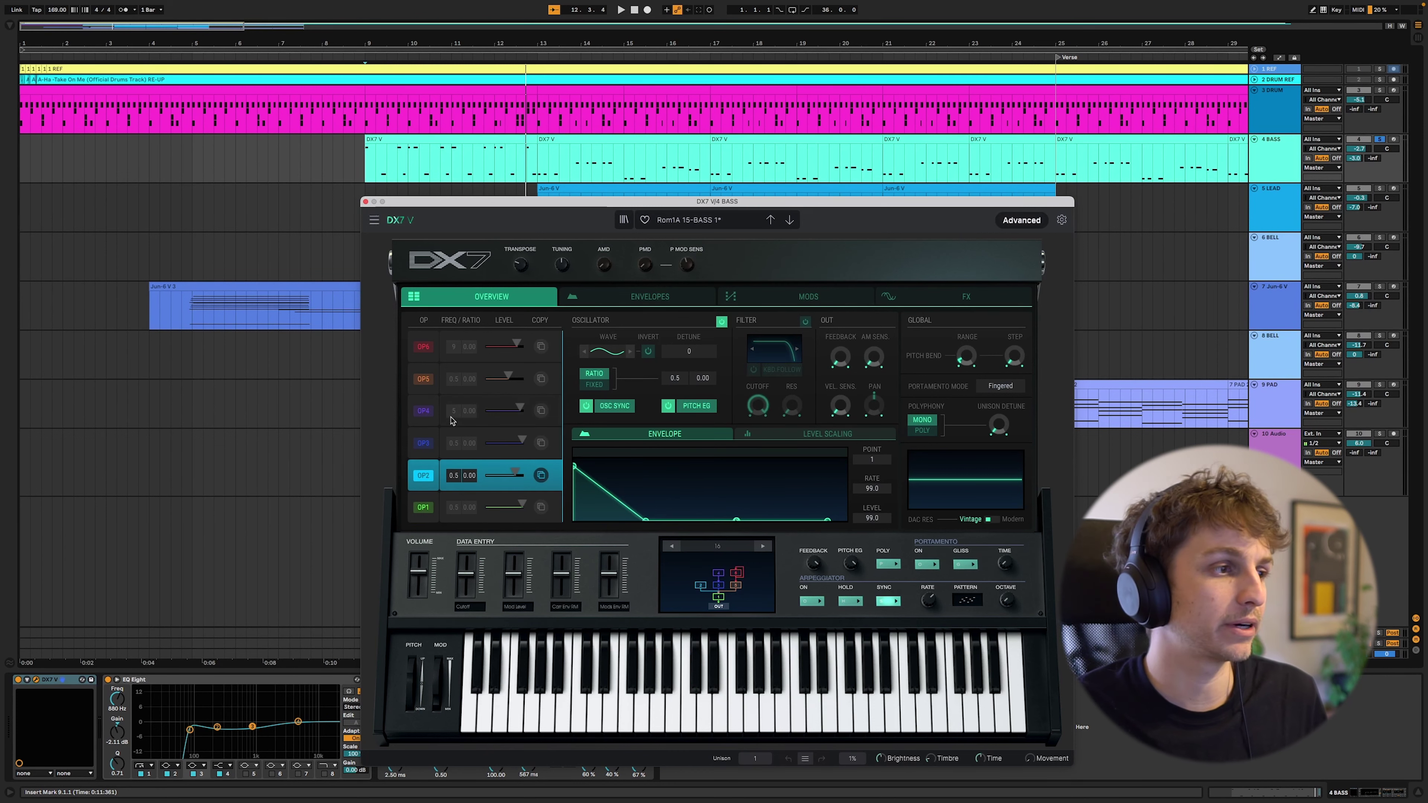
left_click(432, 441)
left_click(433, 404)
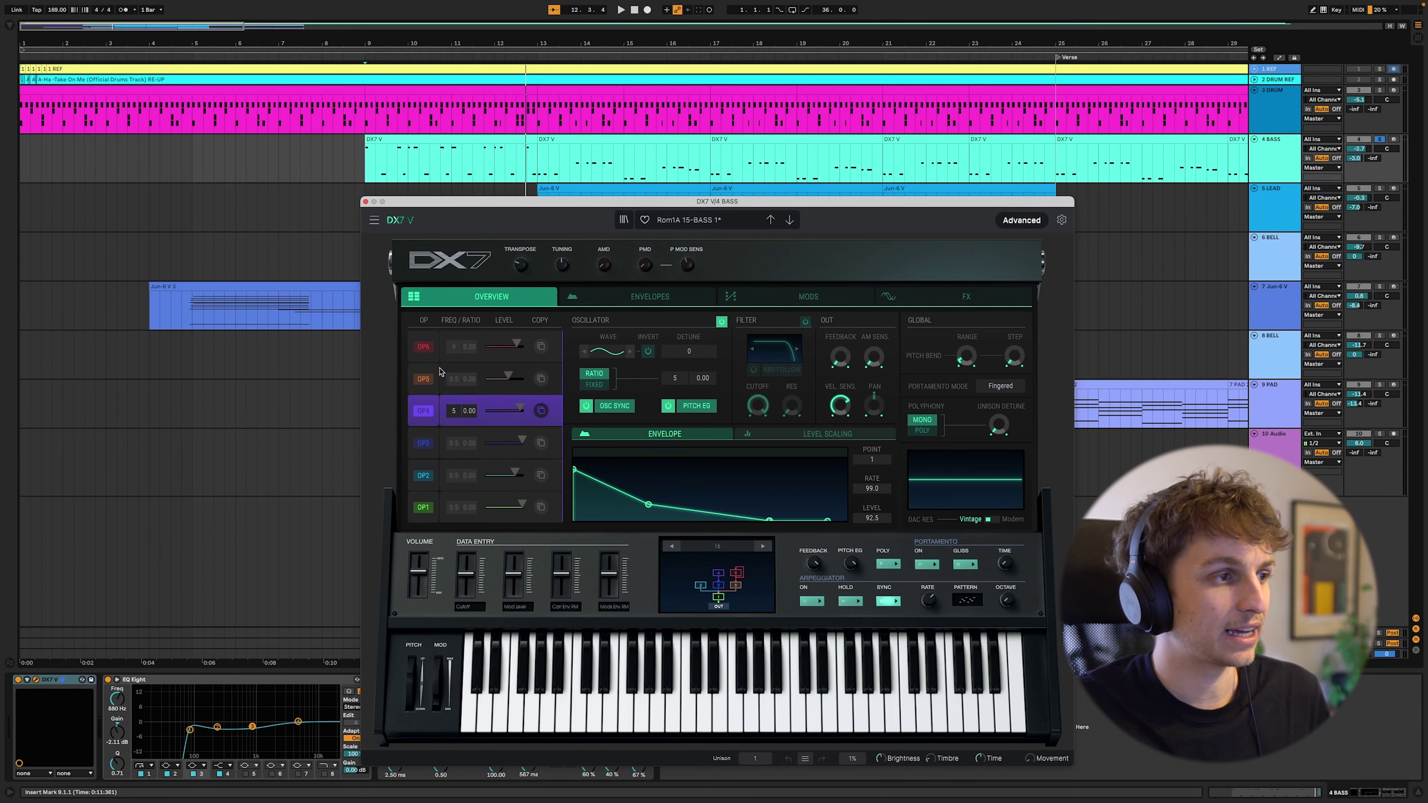
left_click(440, 372)
left_click(438, 345)
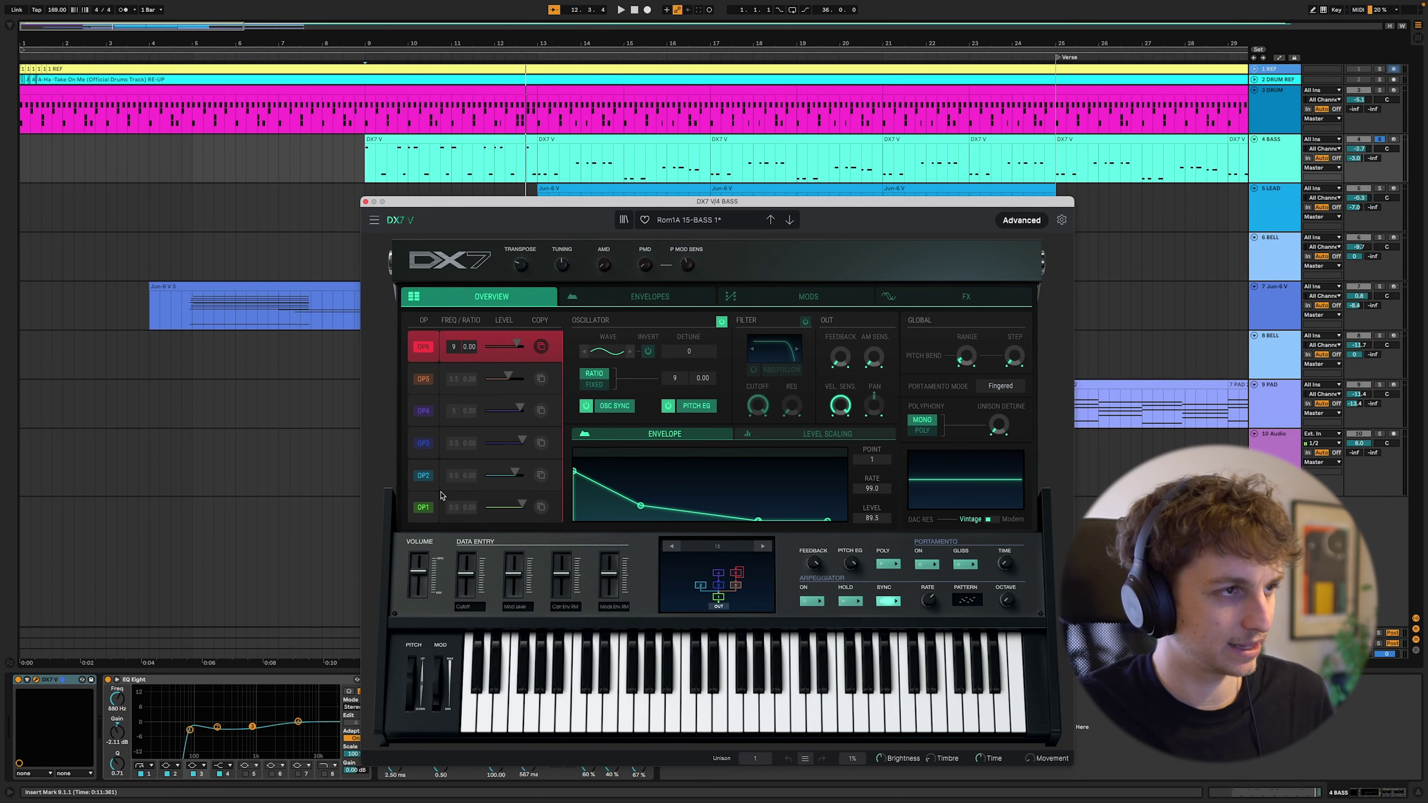
left_click(444, 502)
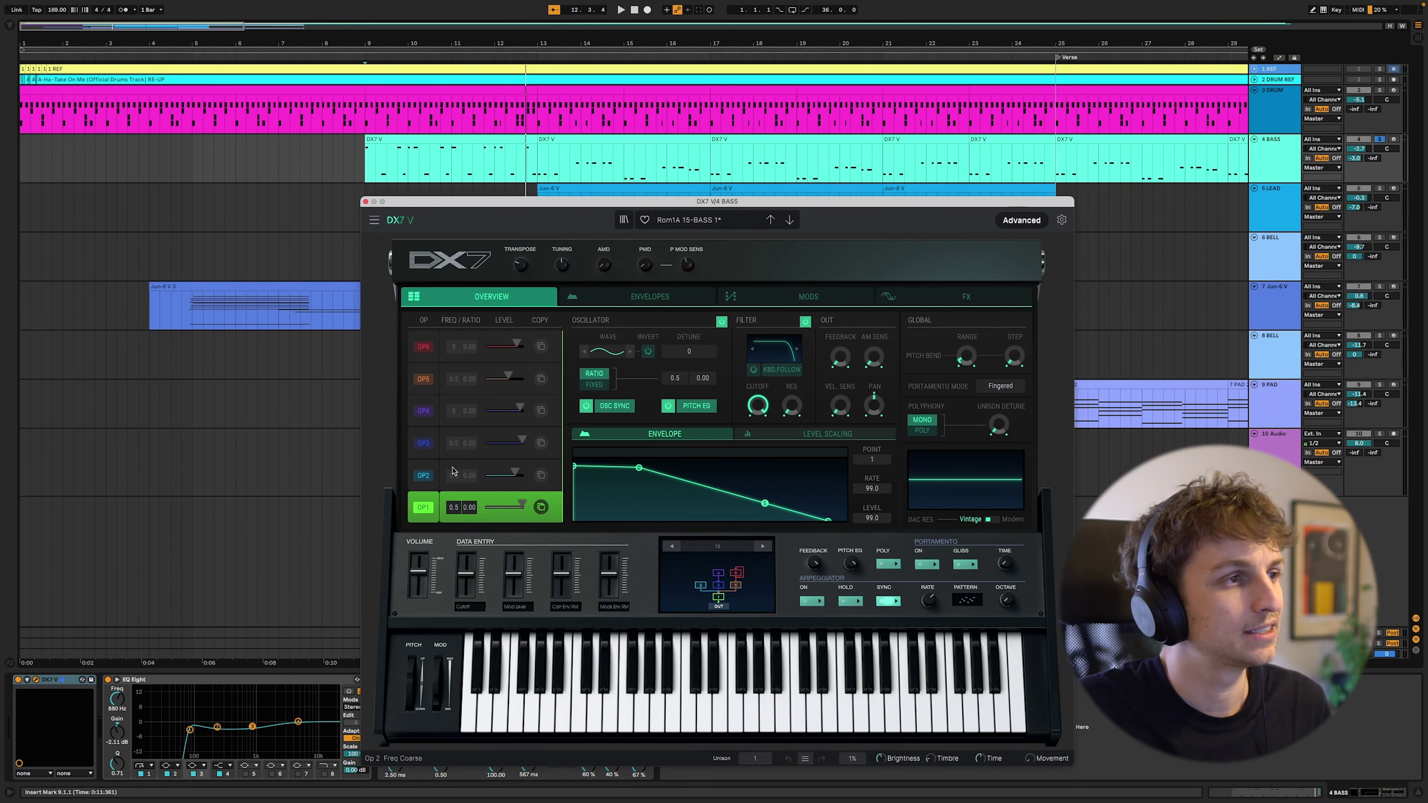
- Close the DX7 V window and play from bar 9 with 1 REF soloed instead
left_click(364, 202)
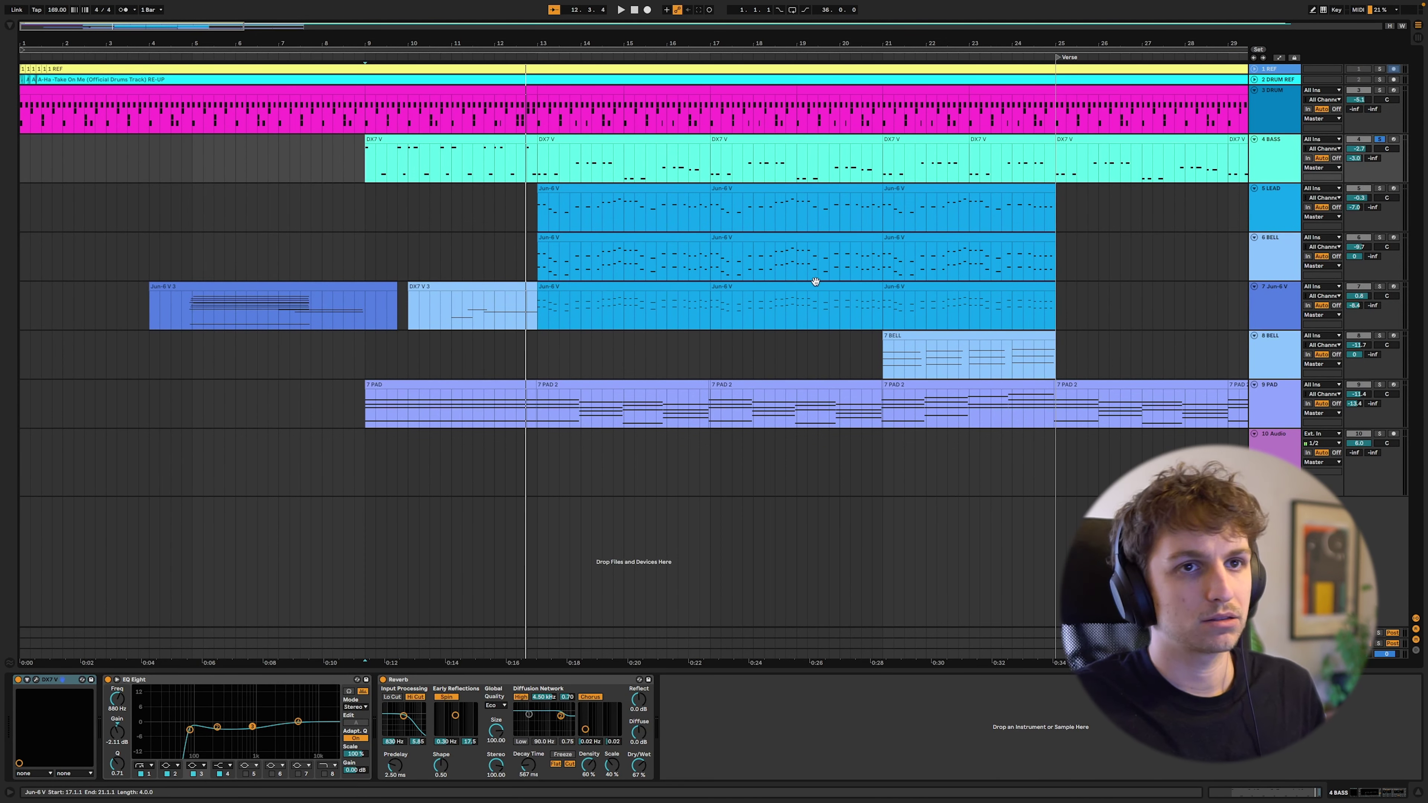
key("space")
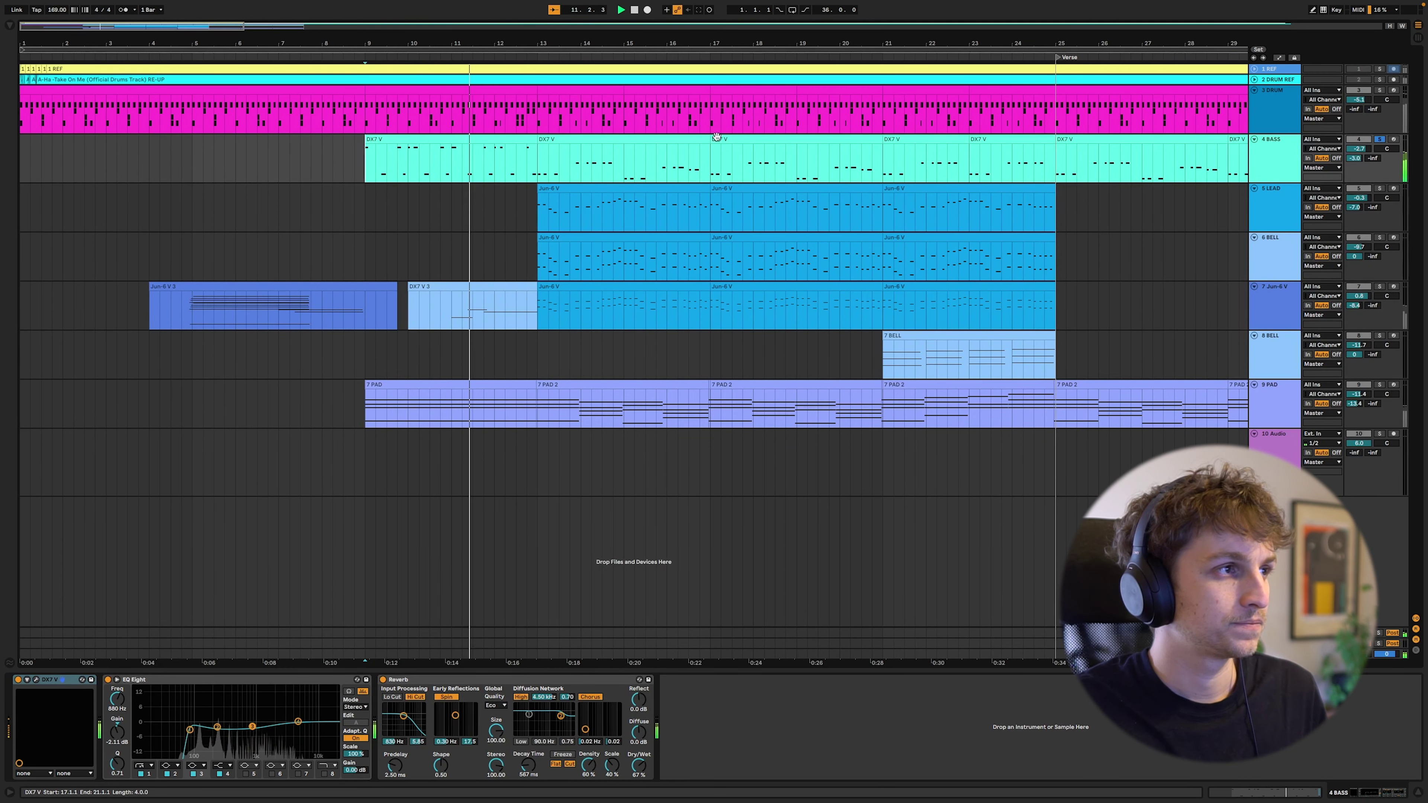
left_click(1379, 69)
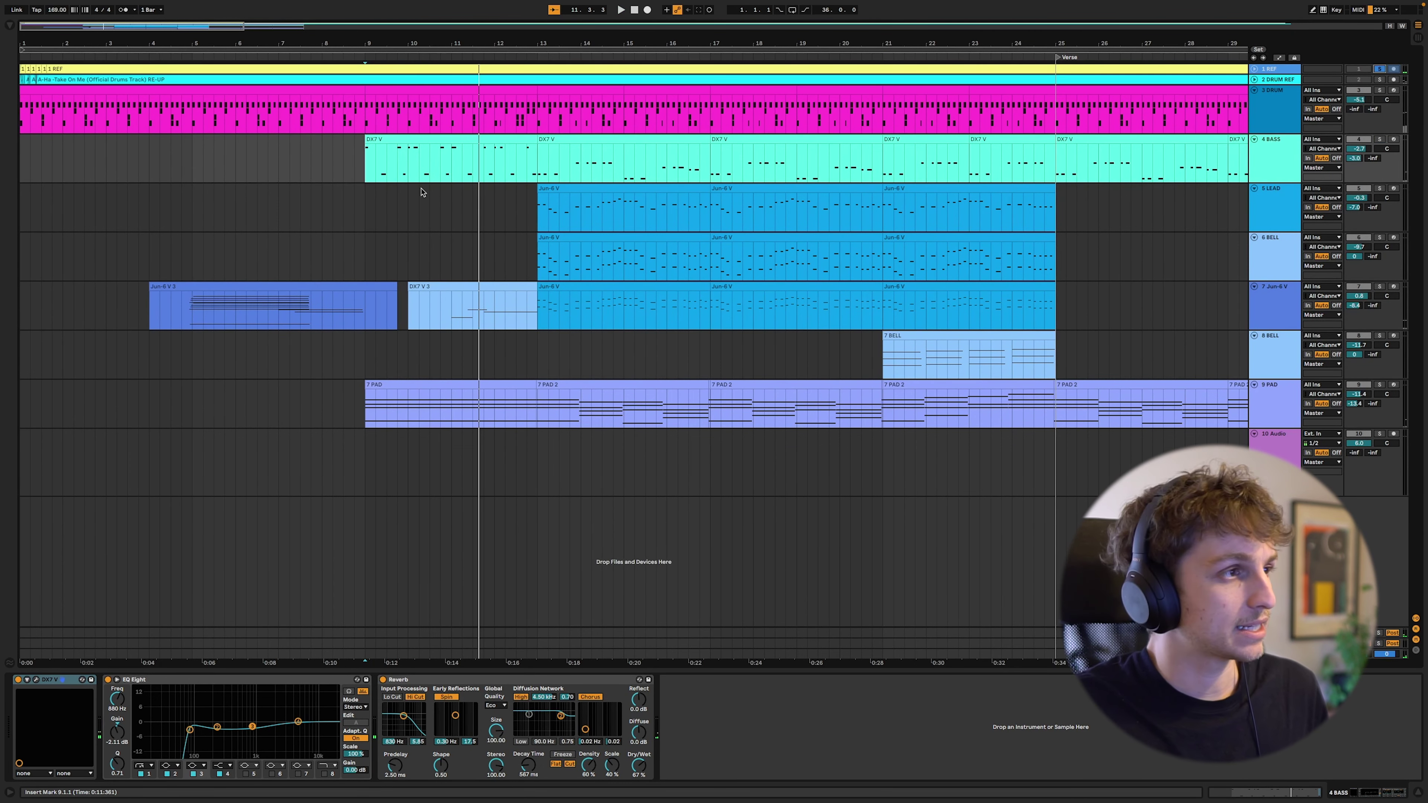
key("space")
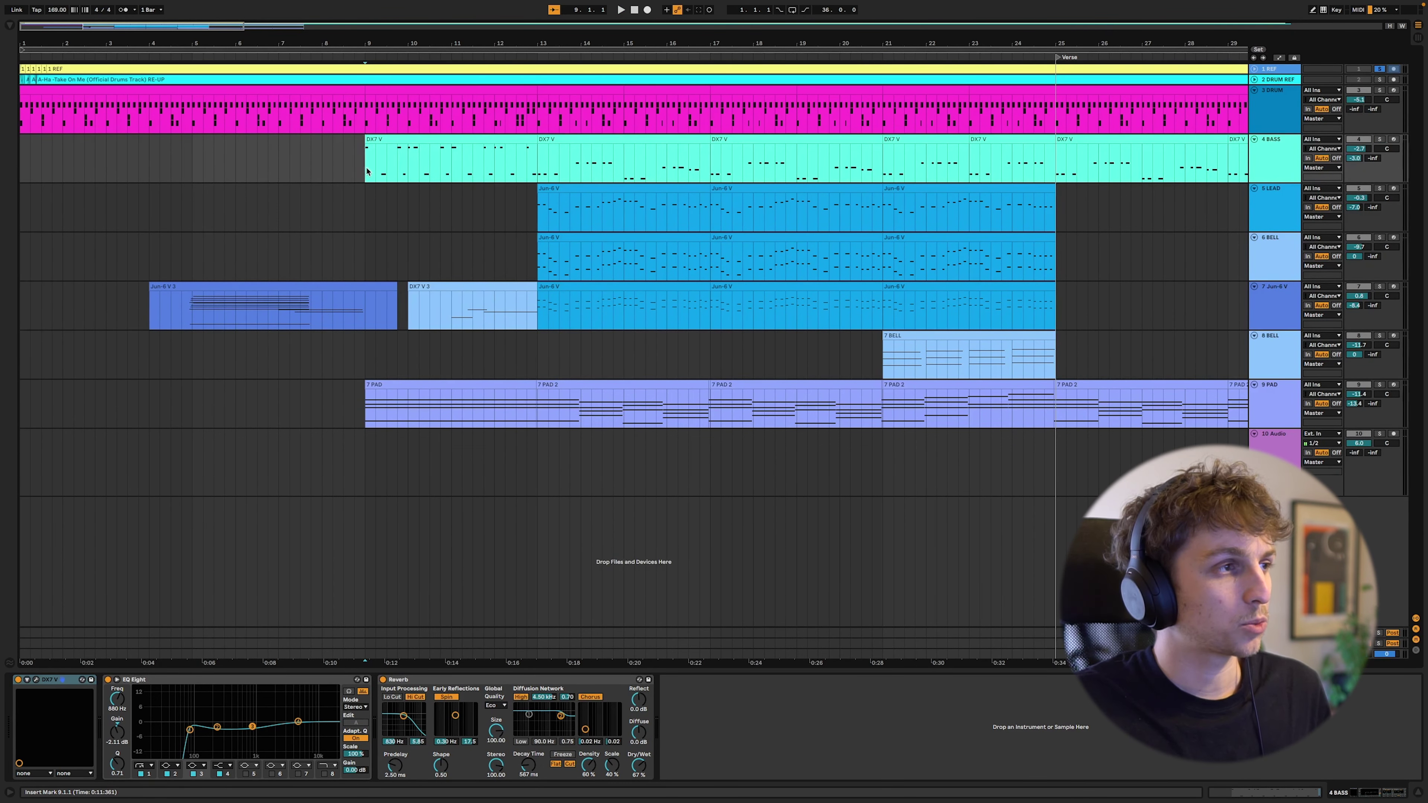
key("space")
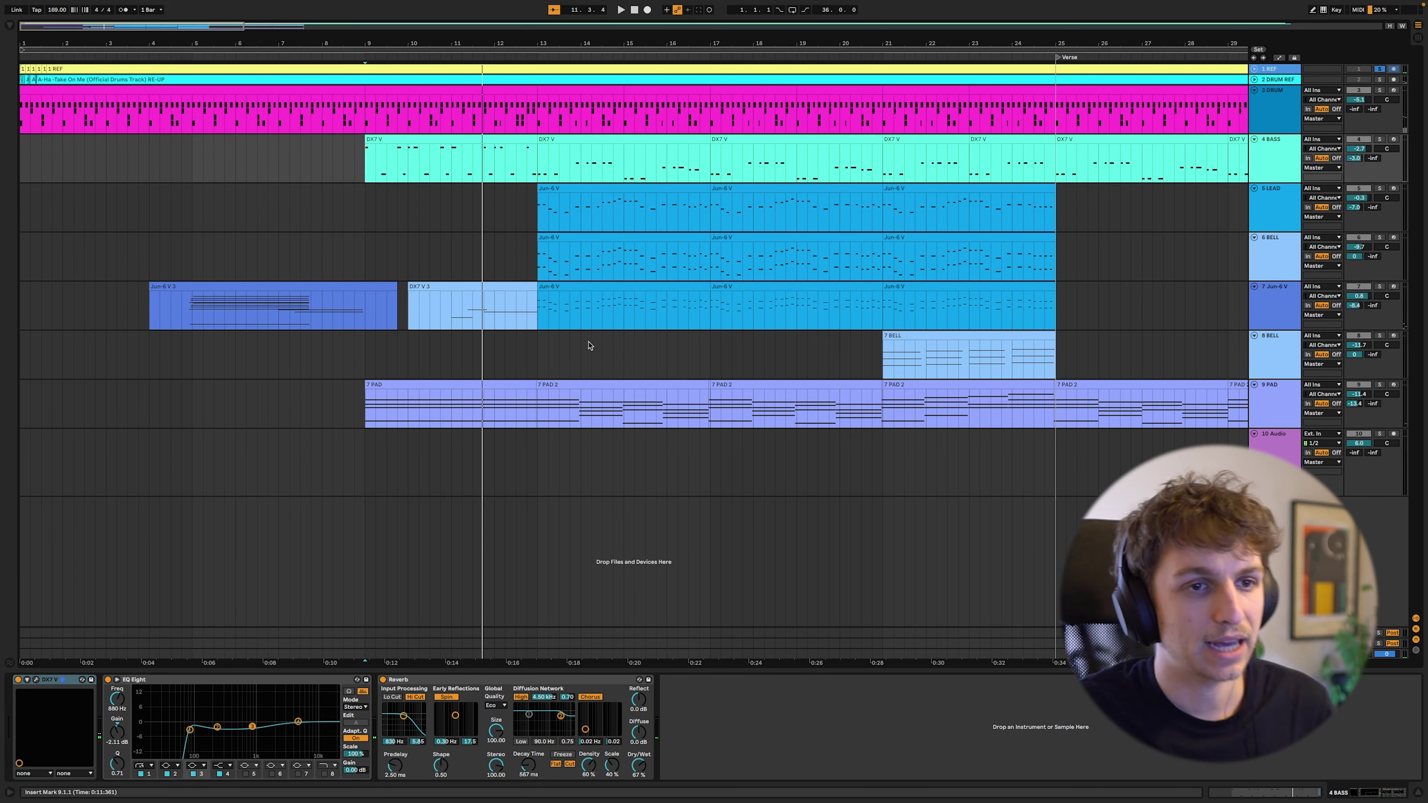
- Audition the 9 PAD track's Jun-6 V 80s PWM Pad patch soloed, one beat earlier
left_click(596, 419)
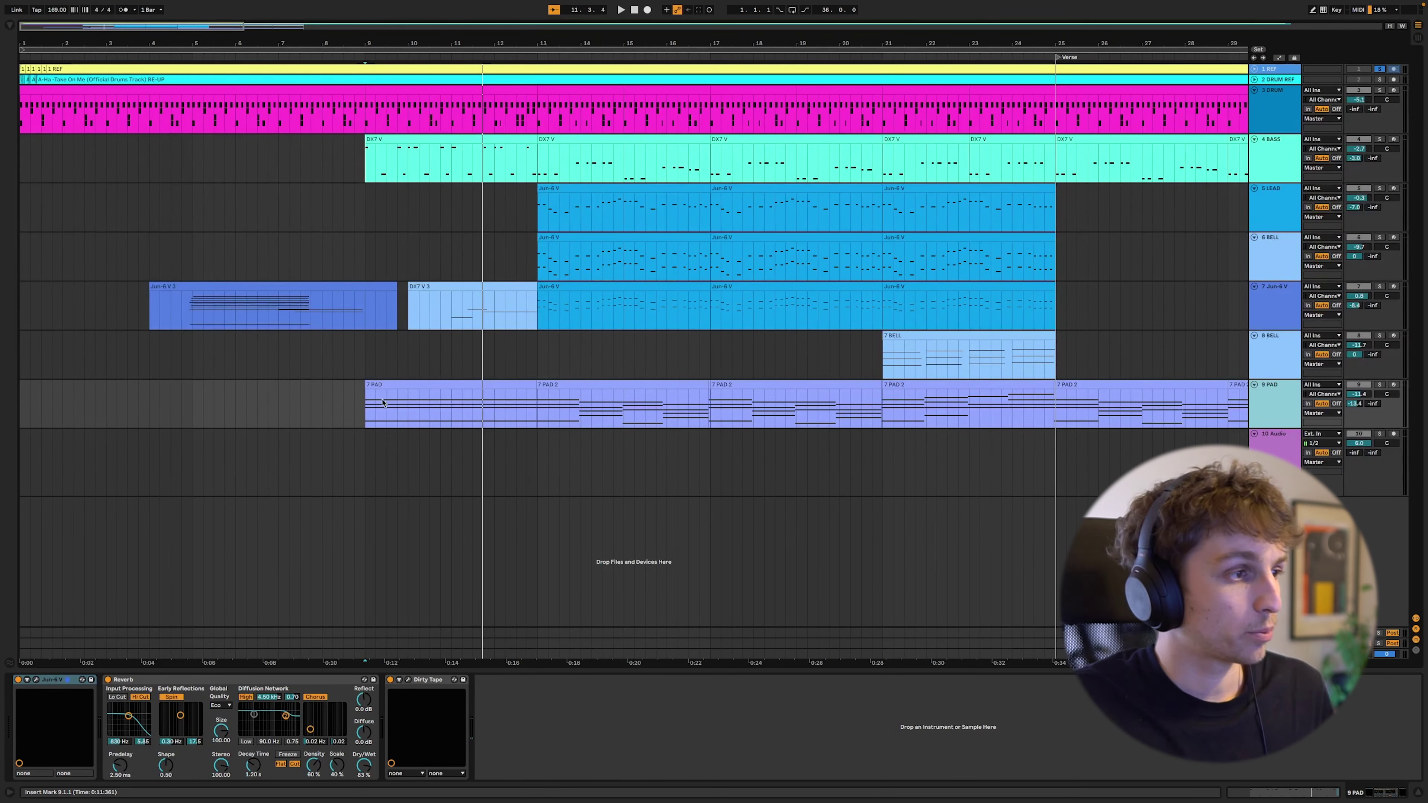
key("space")
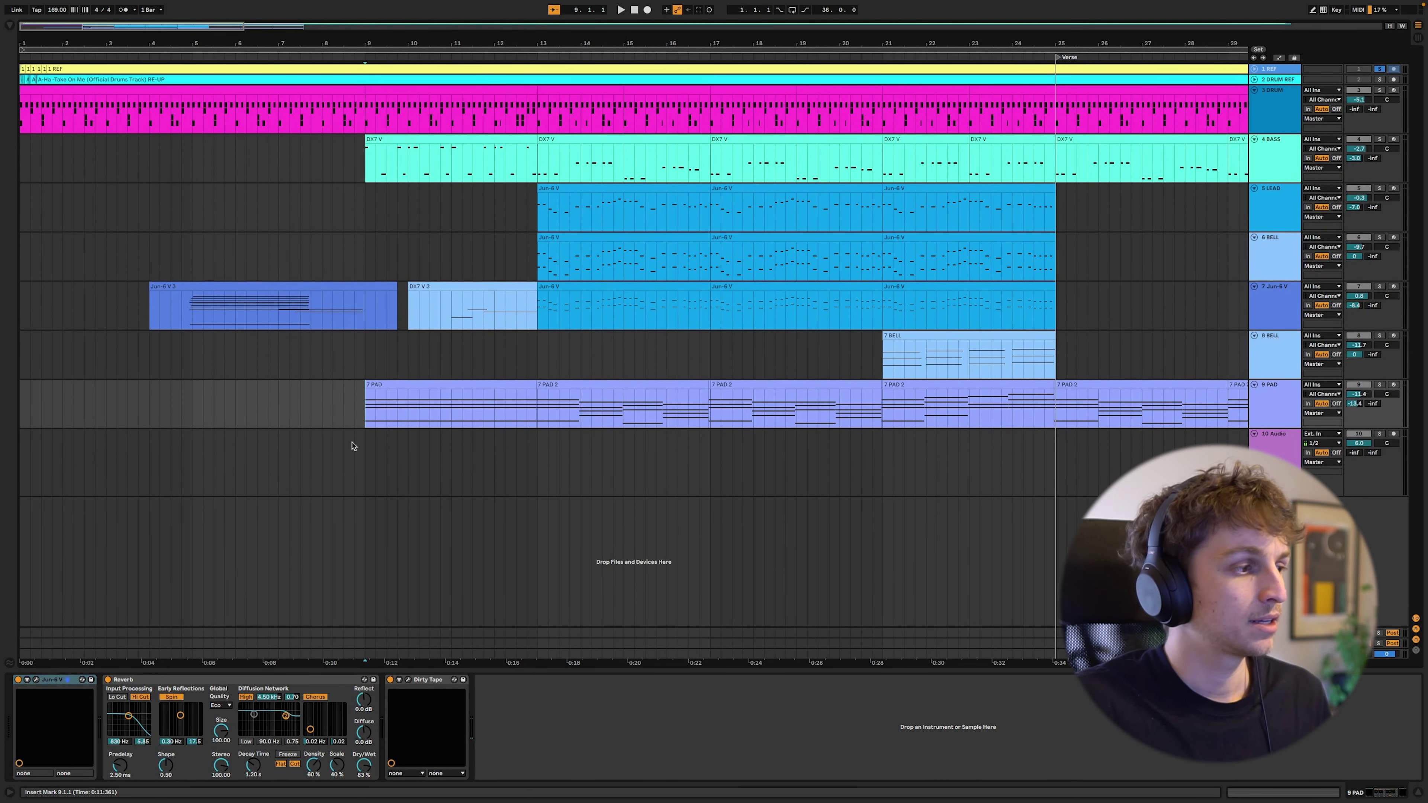
left_click(36, 680)
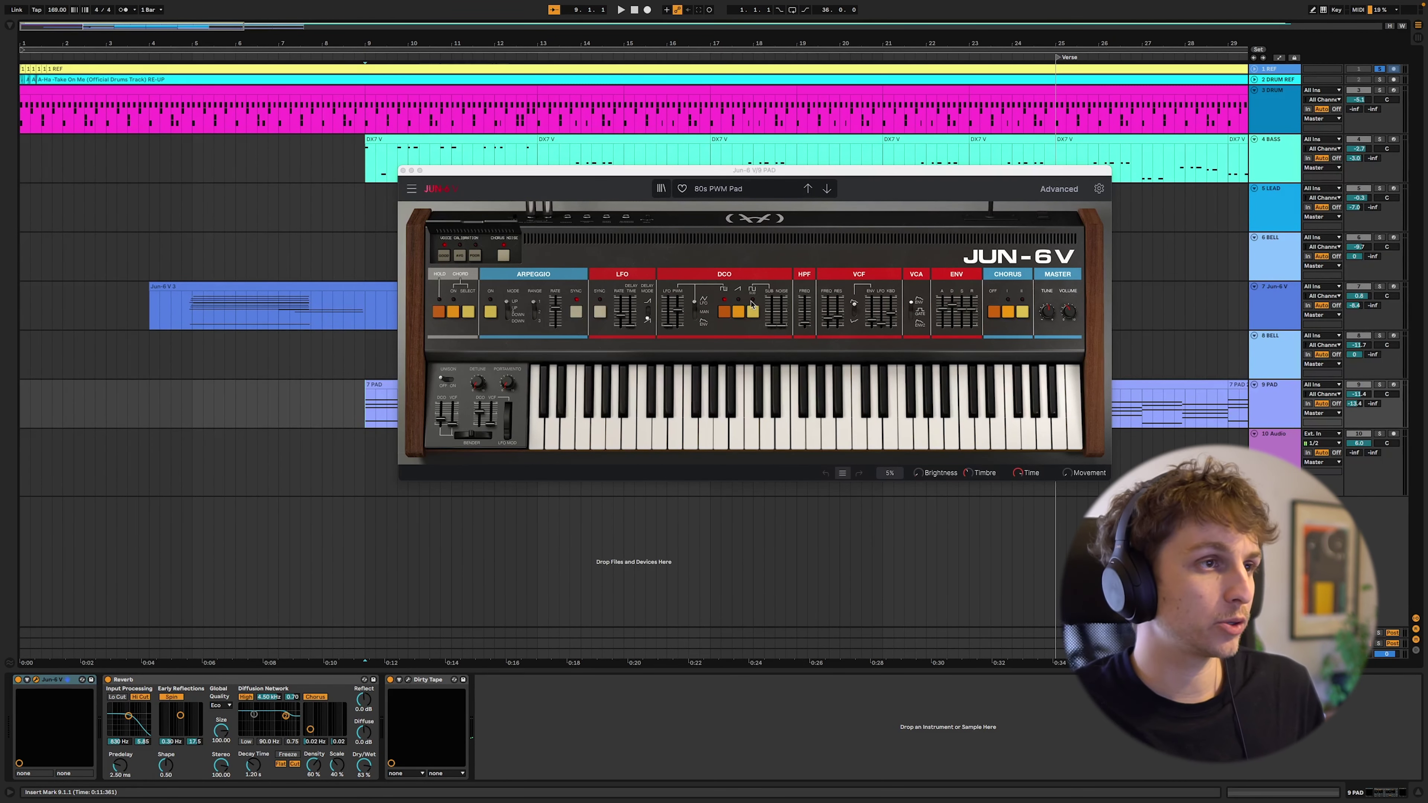
key("Left")
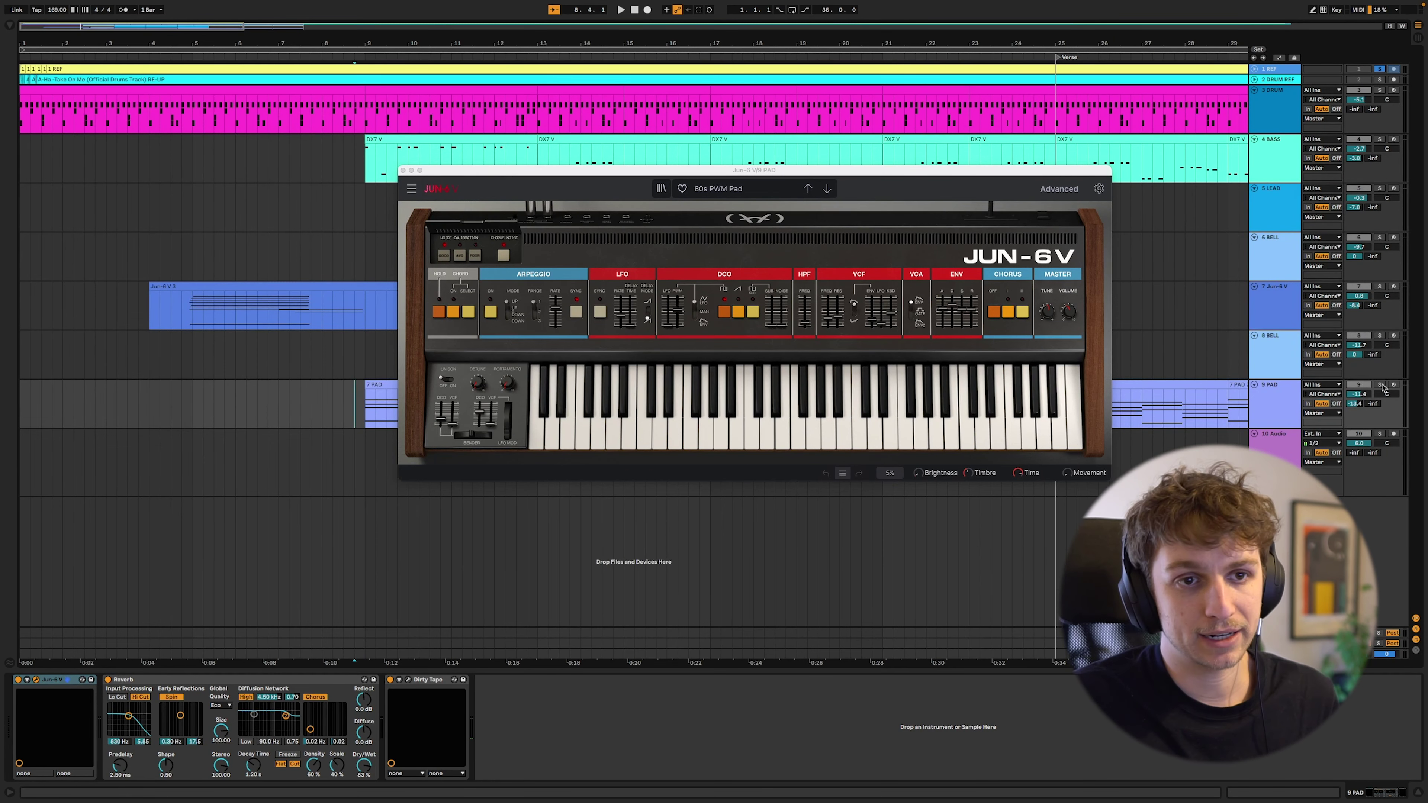
left_click(1380, 385)
key("space")
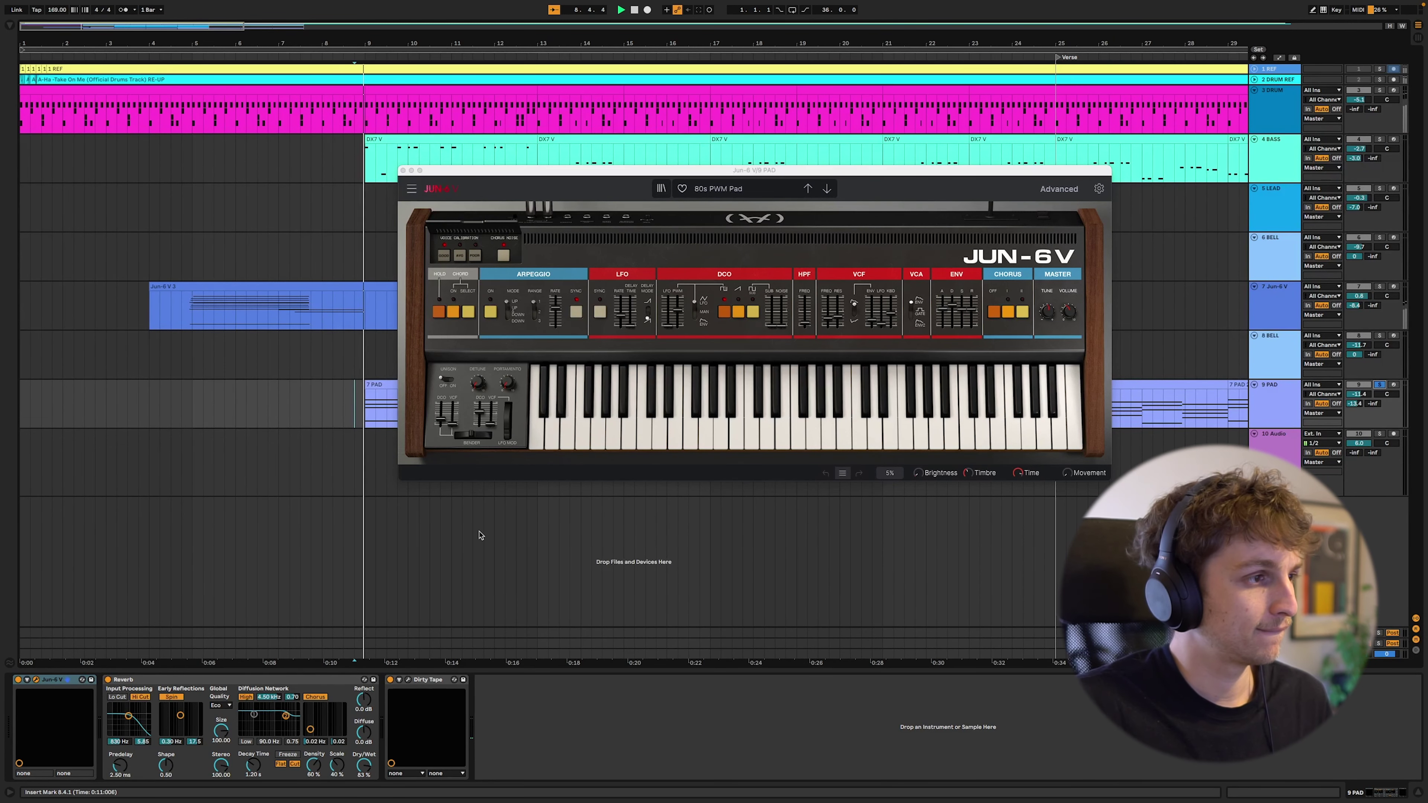
left_click(403, 169)
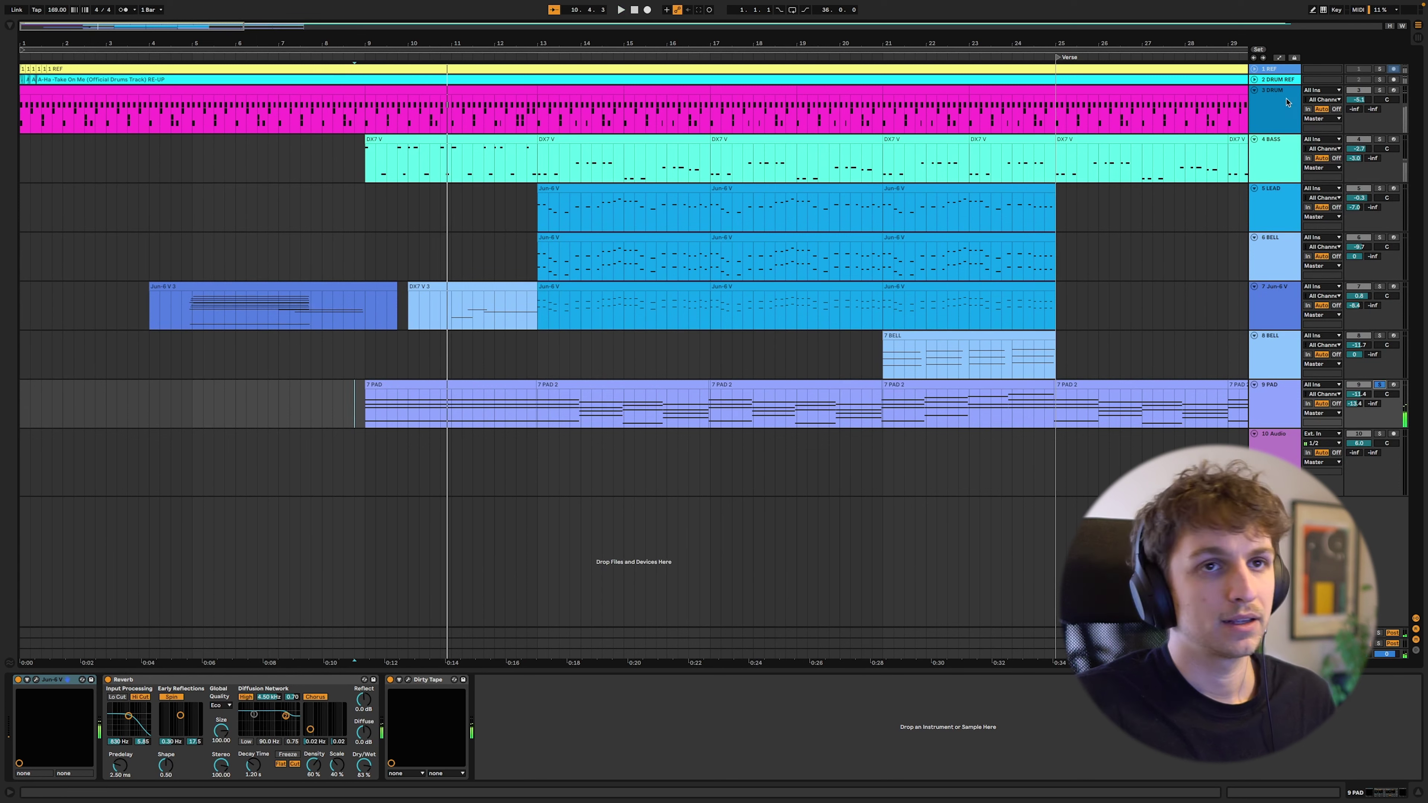
- Re-solo 1 REF, play, and inspect the pad's Reverb and Dirty Tape effects
left_click(1381, 70)
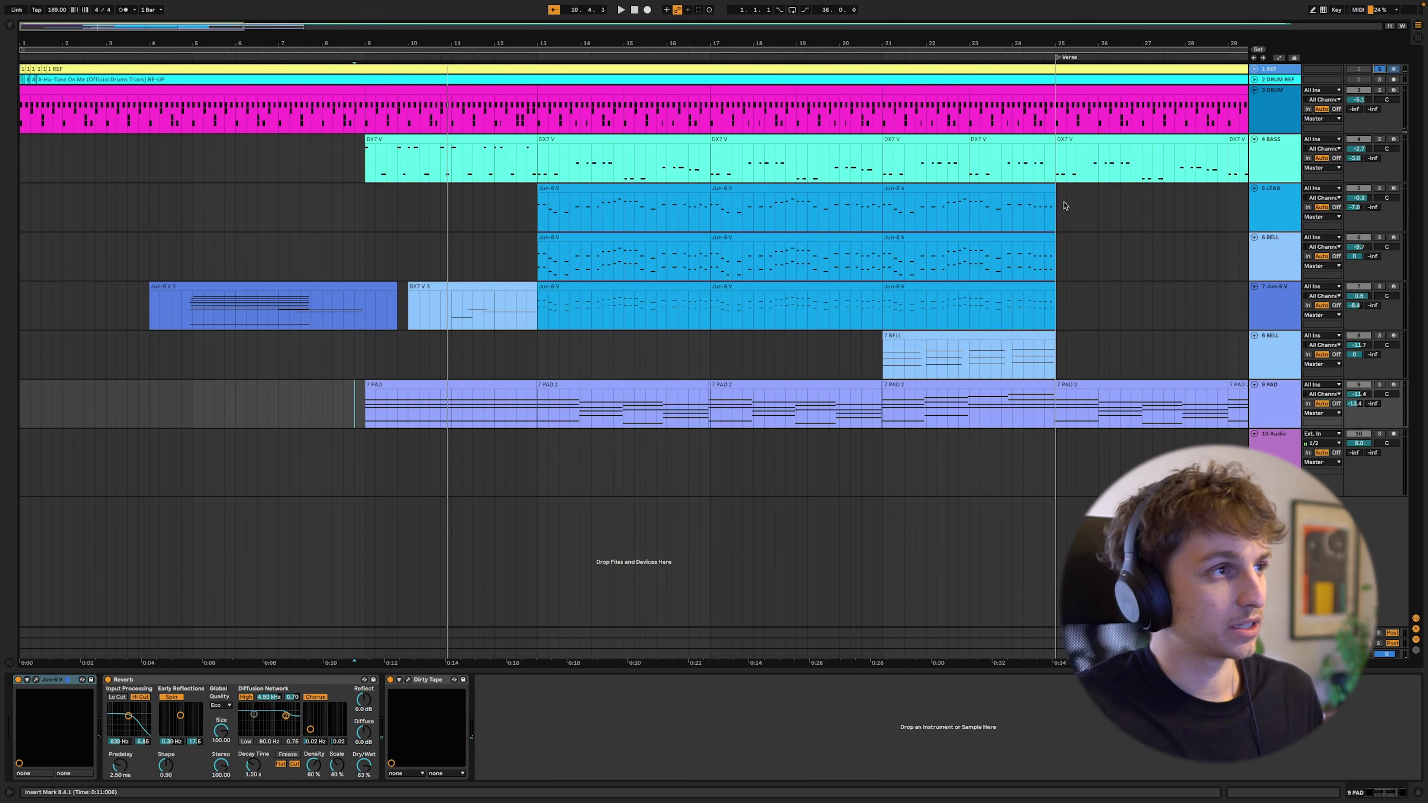
key("space")
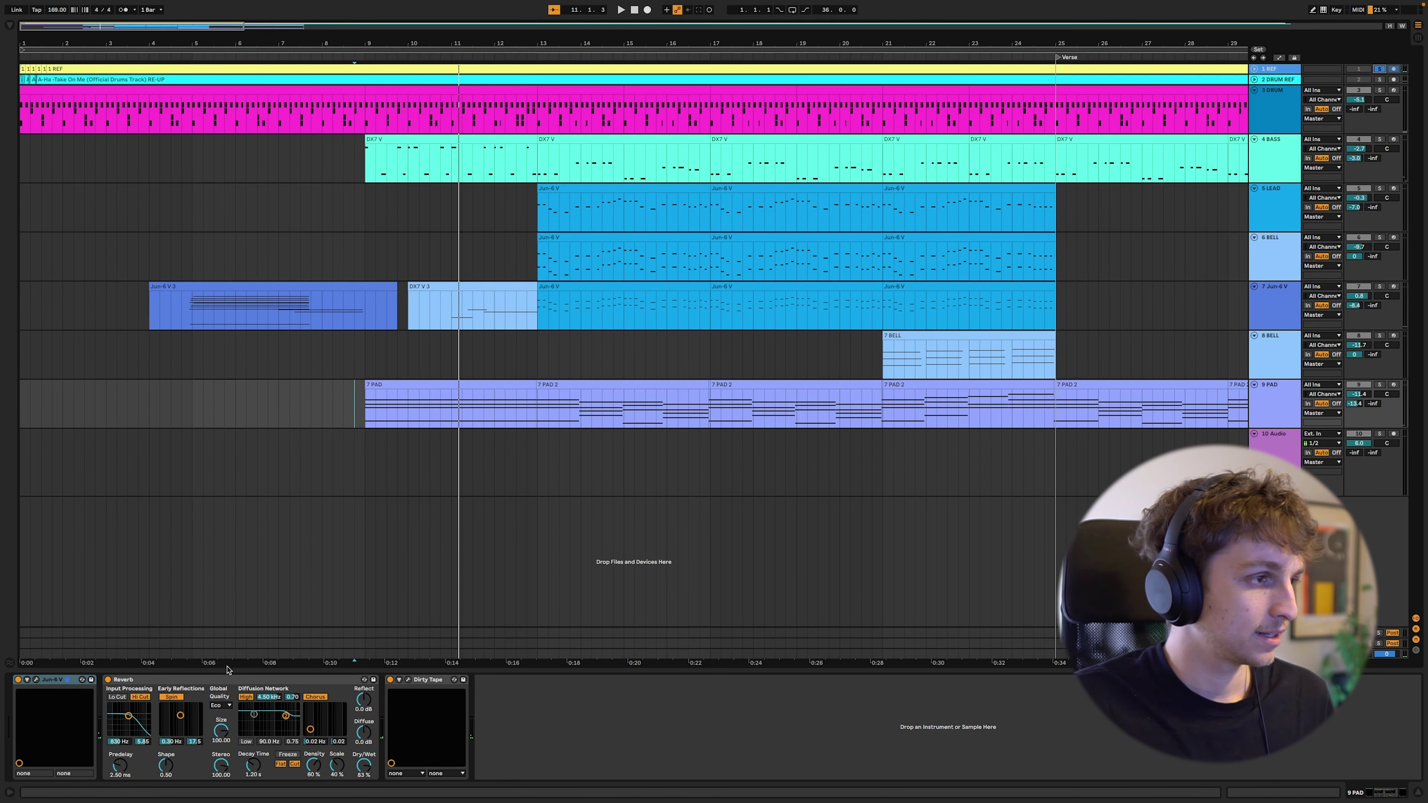
left_click(158, 681)
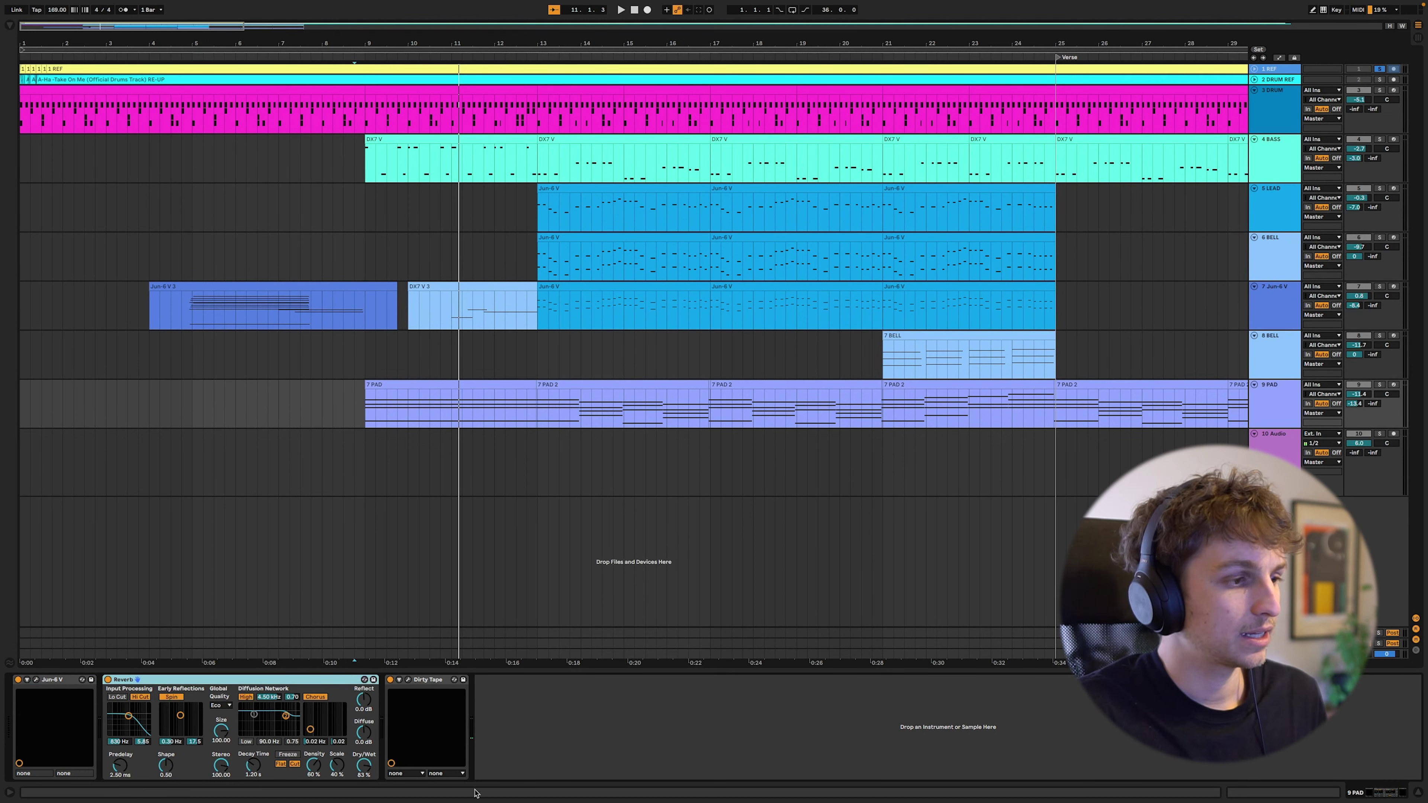
left_click(423, 682)
left_click(410, 681)
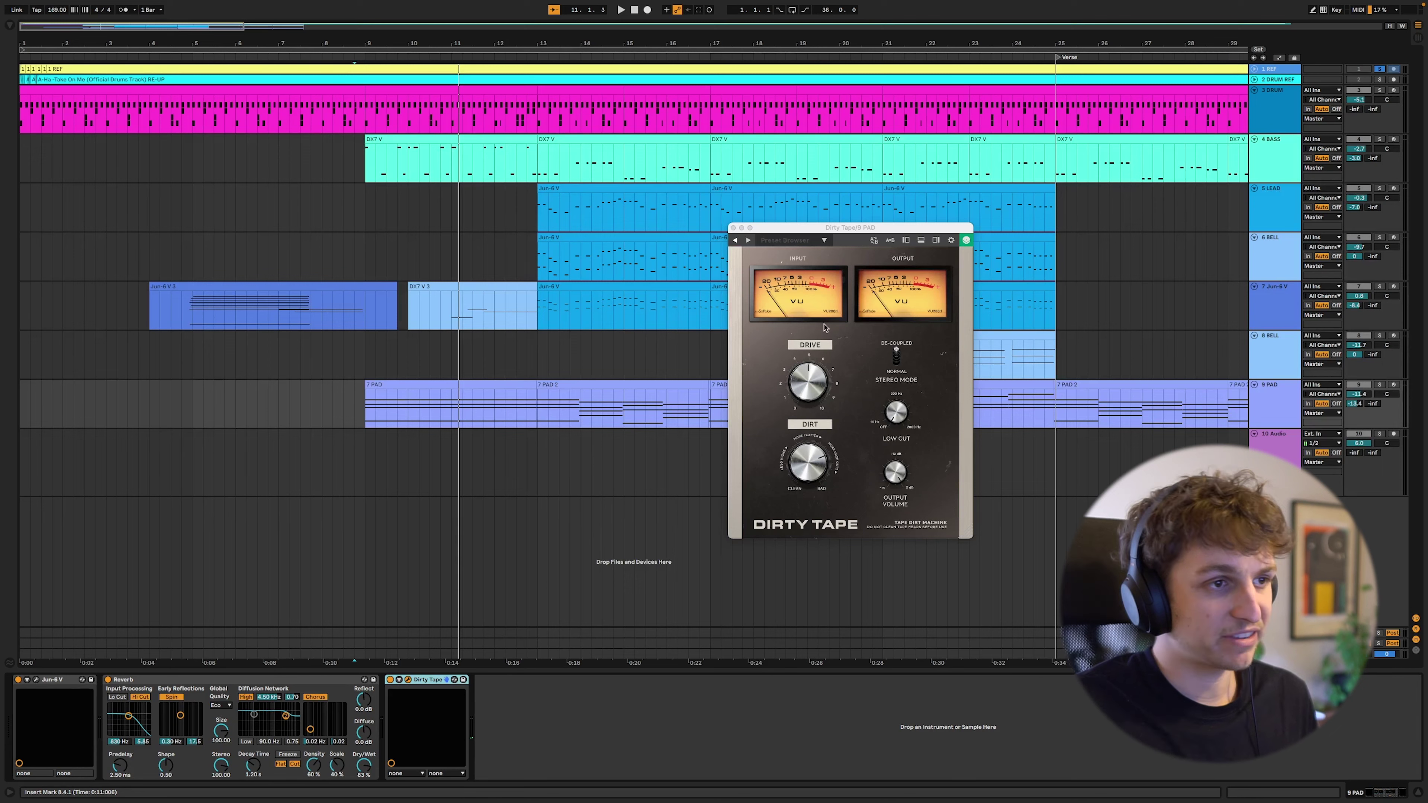
left_click(733, 227)
- Solo 5 LEAD, play from bar 13, and check its Jun-6 V 'Take The Lead' patch
left_click(536, 219)
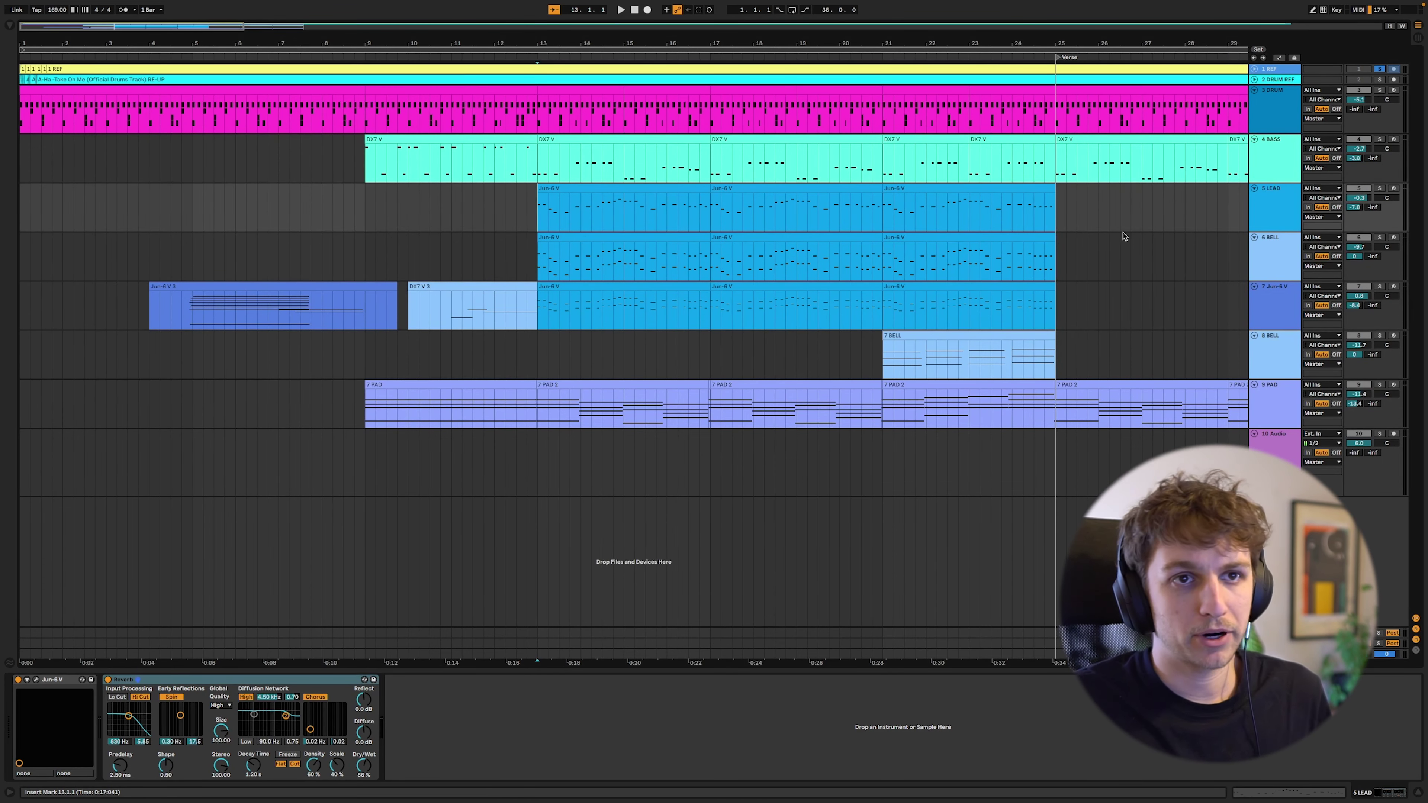
left_click(1379, 188)
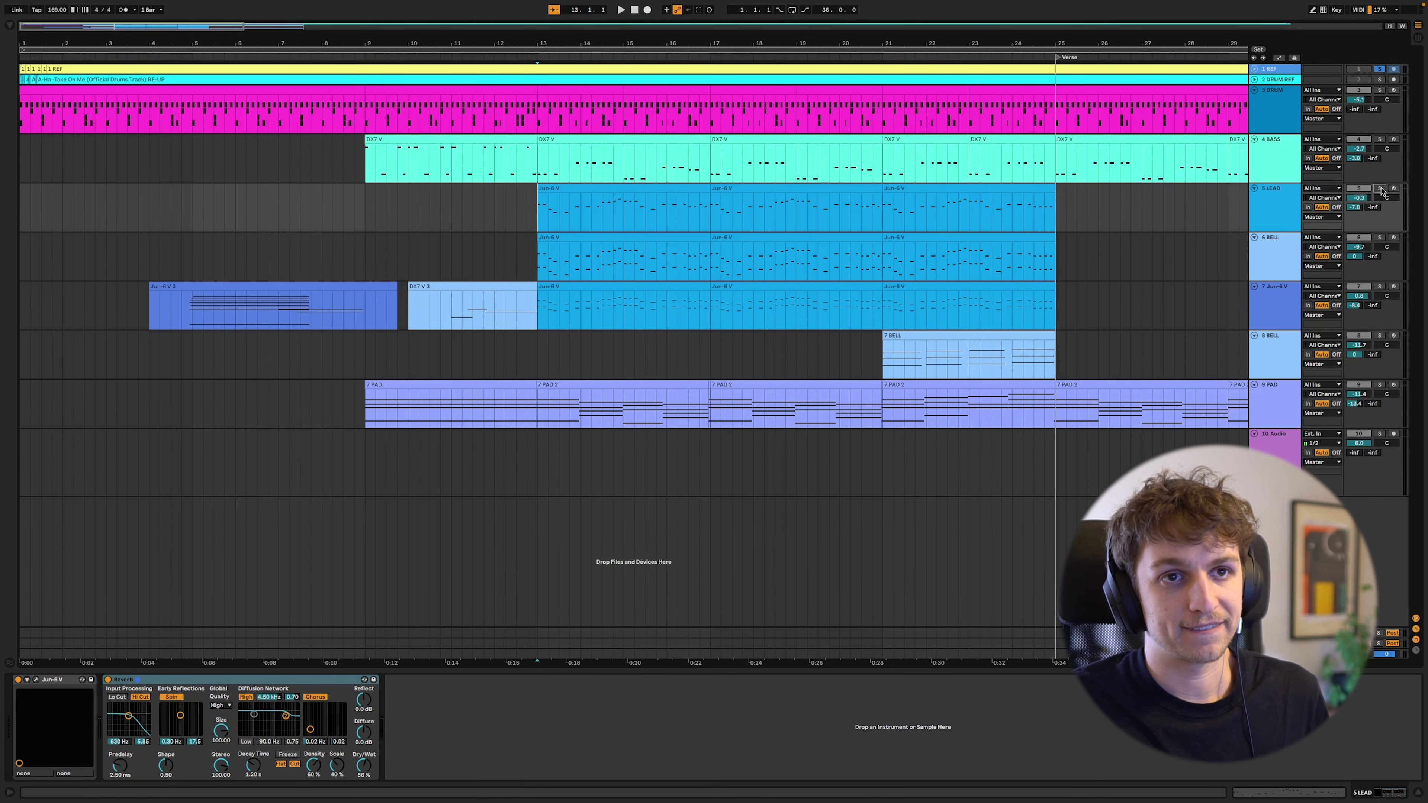
key("space")
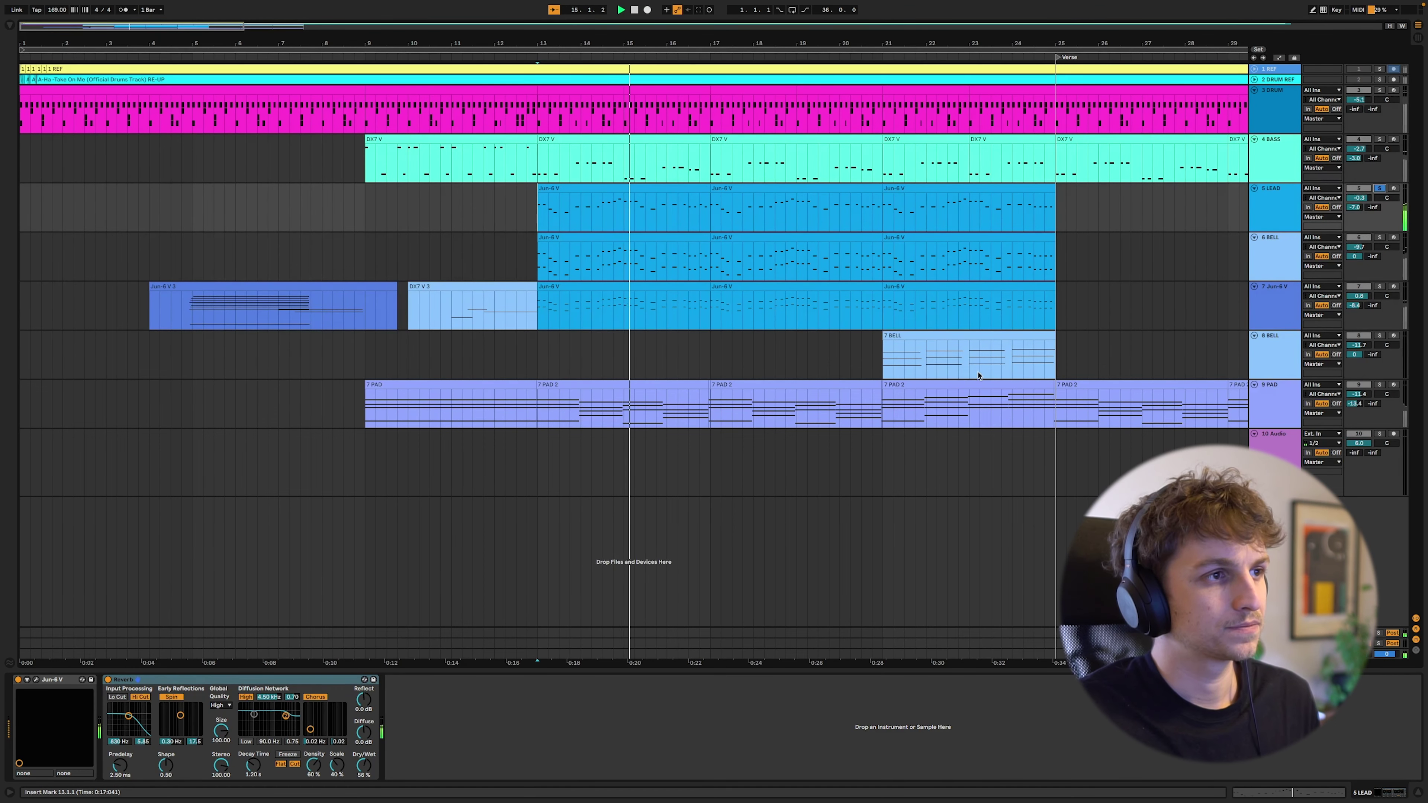
scroll(788, 389, "right", 2)
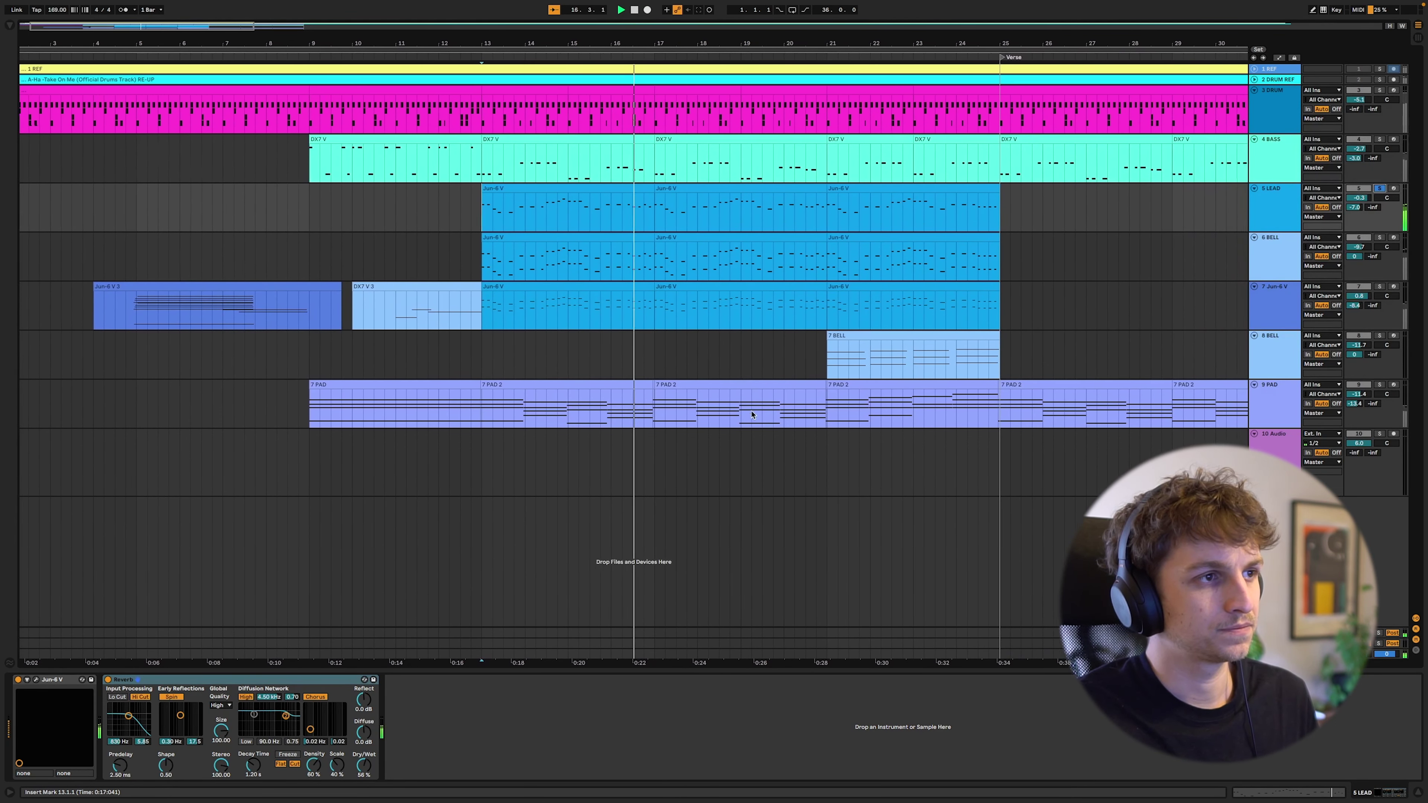
left_click(37, 679)
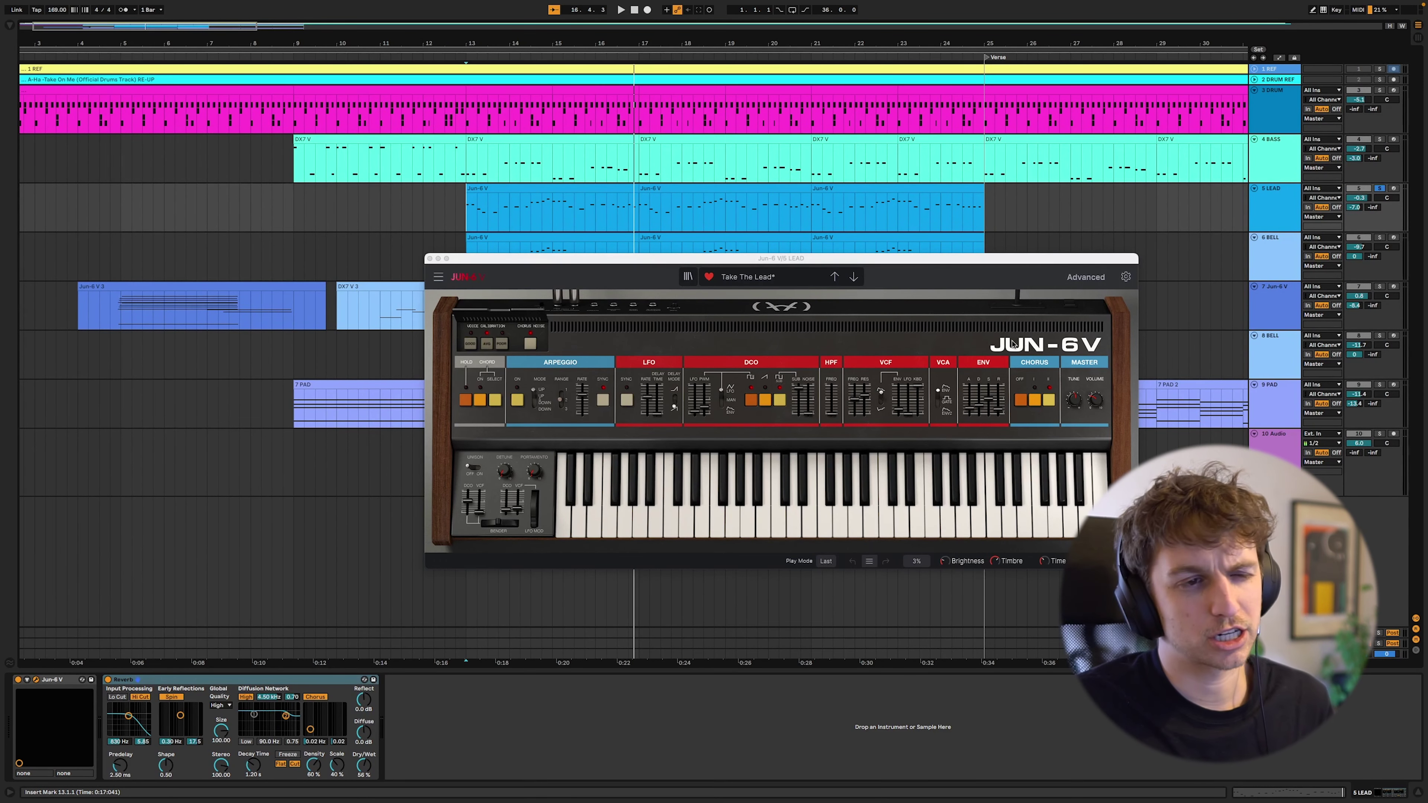
key("super+alt+p")
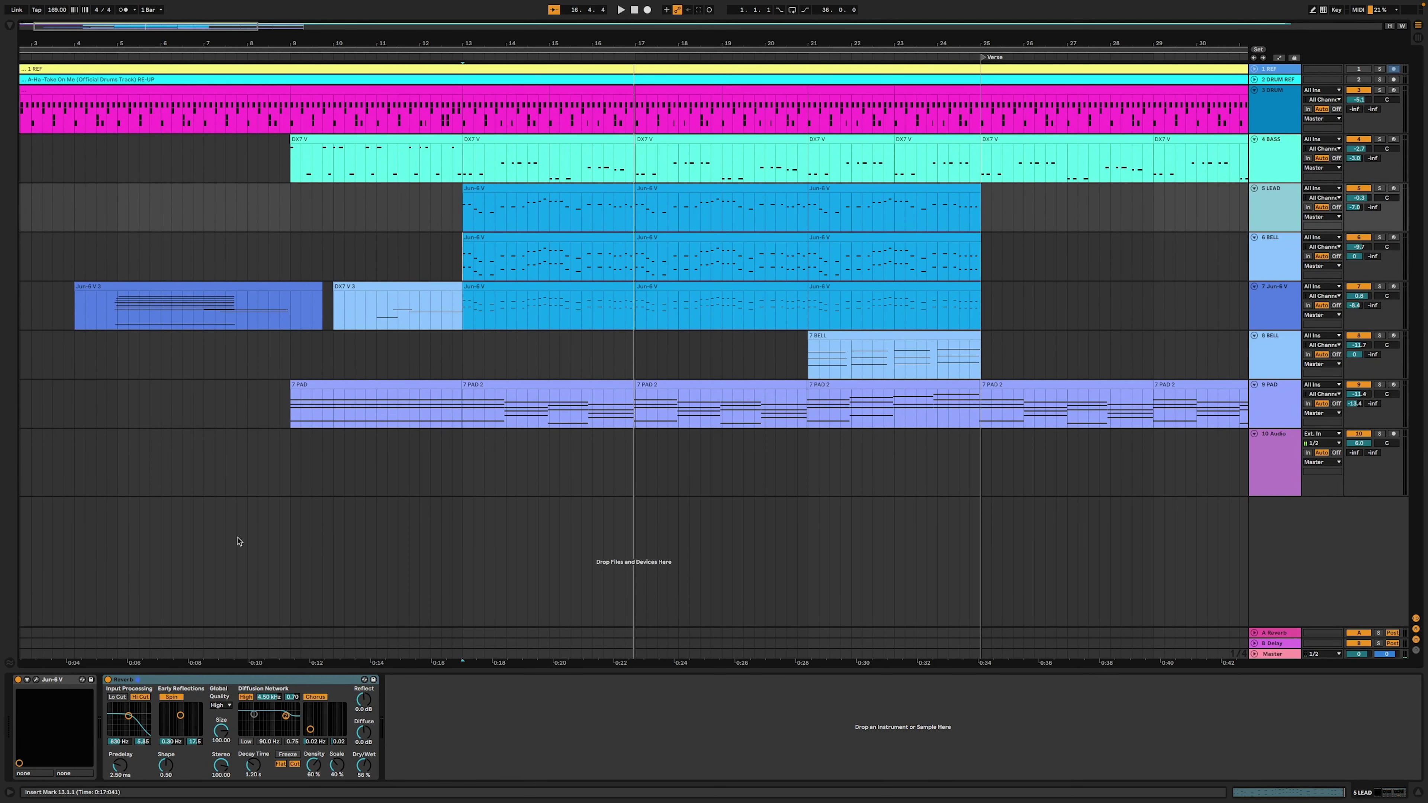
left_click(464, 218)
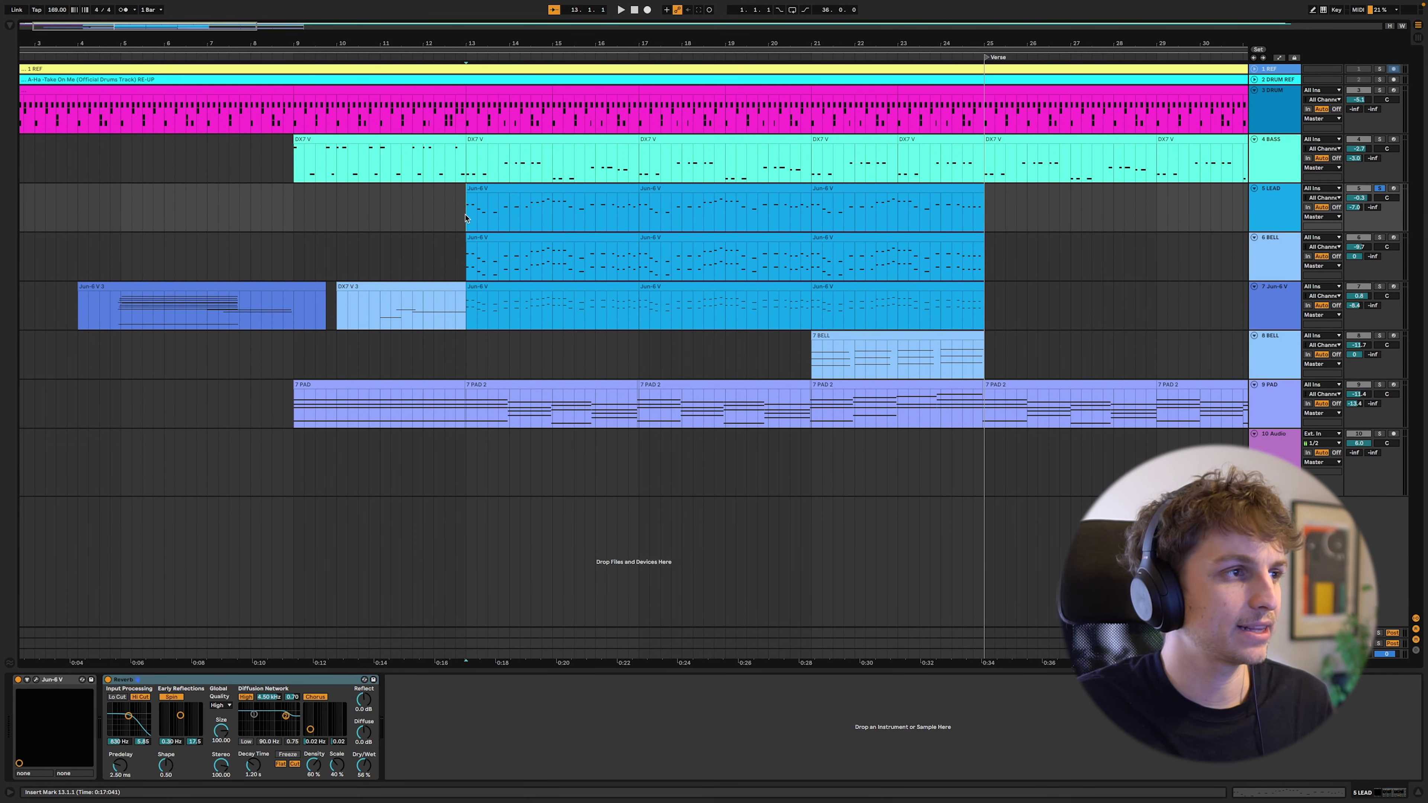
left_click(465, 261)
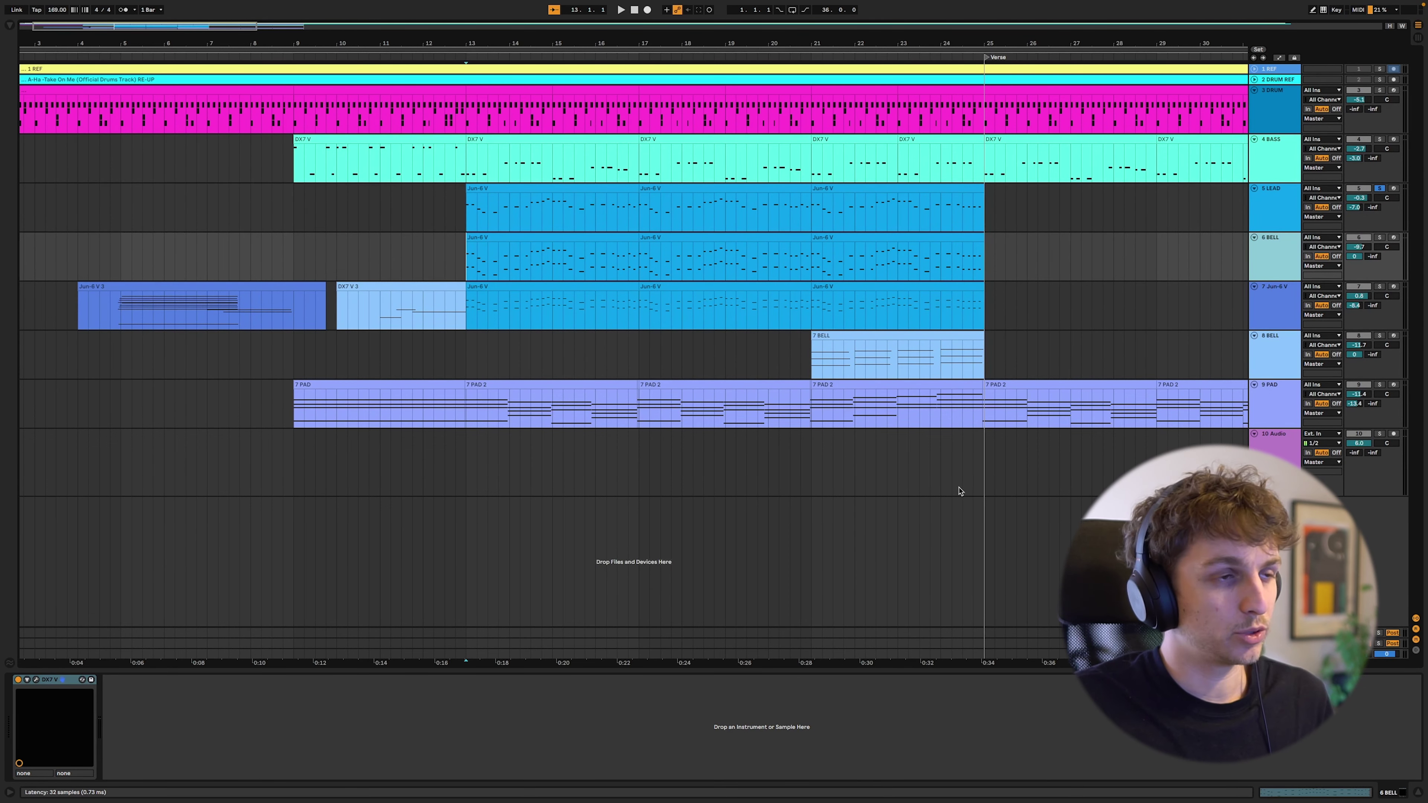
- Check the 6 BELL DX7 V window and hear the bell soloed from bar 13
key("super+alt+p")
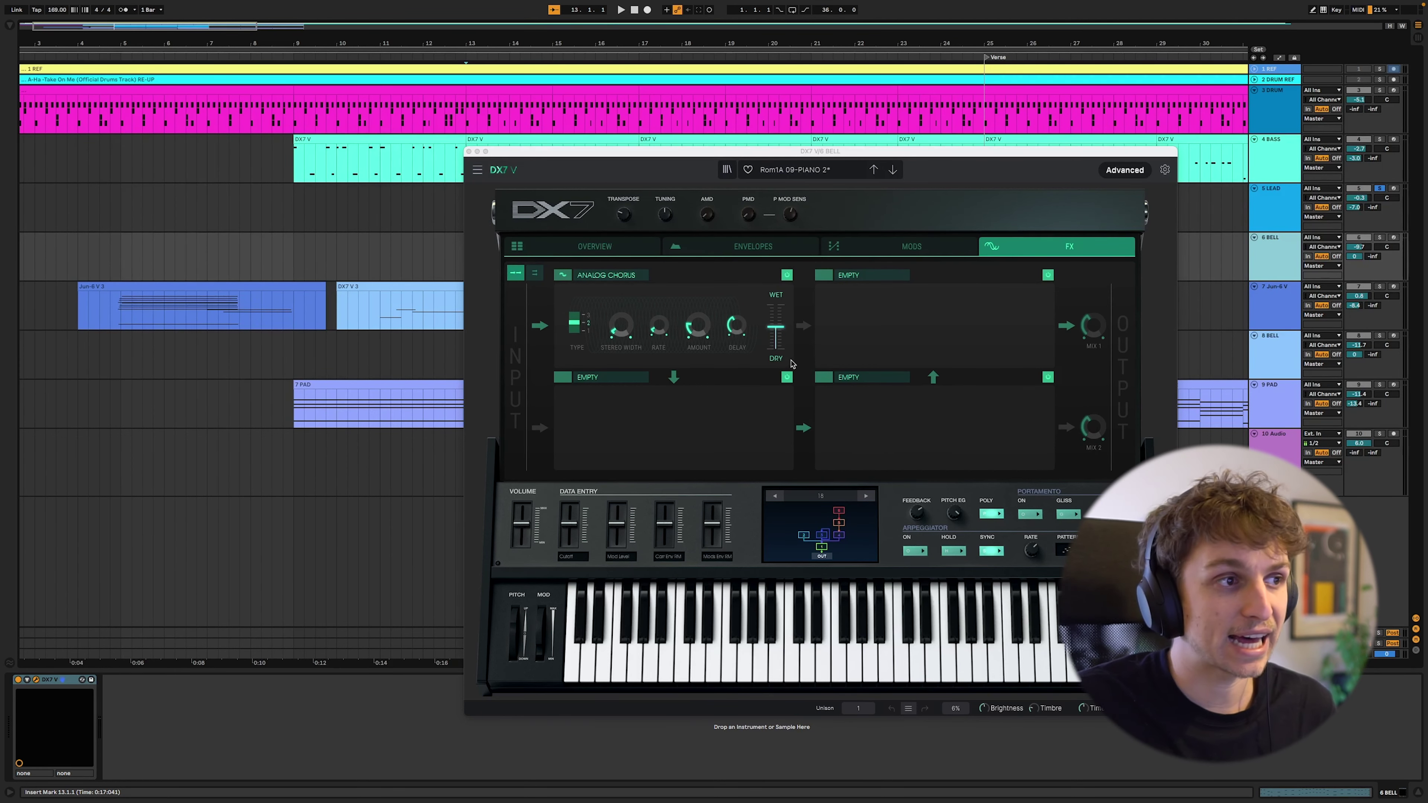
key("super+alt+p")
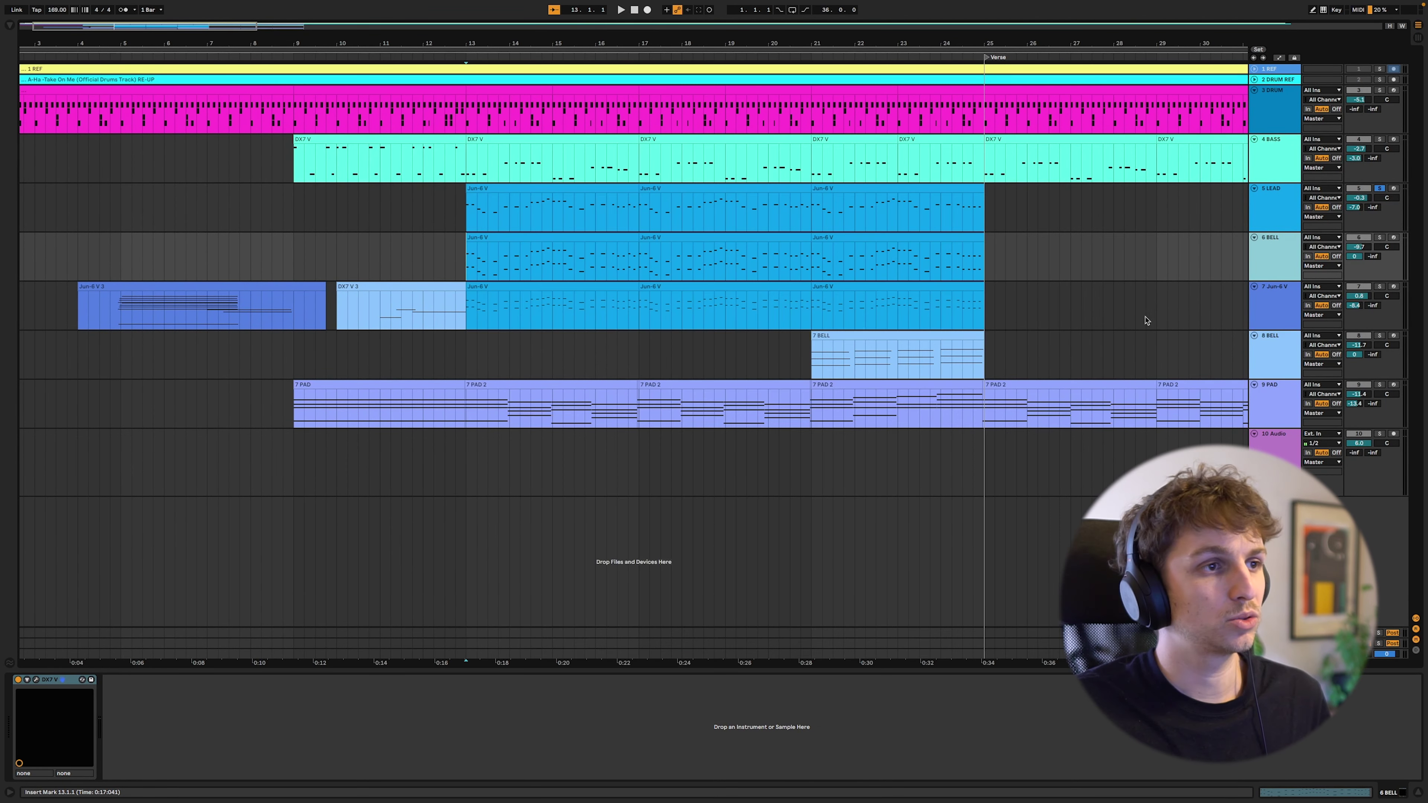
left_click(1379, 239)
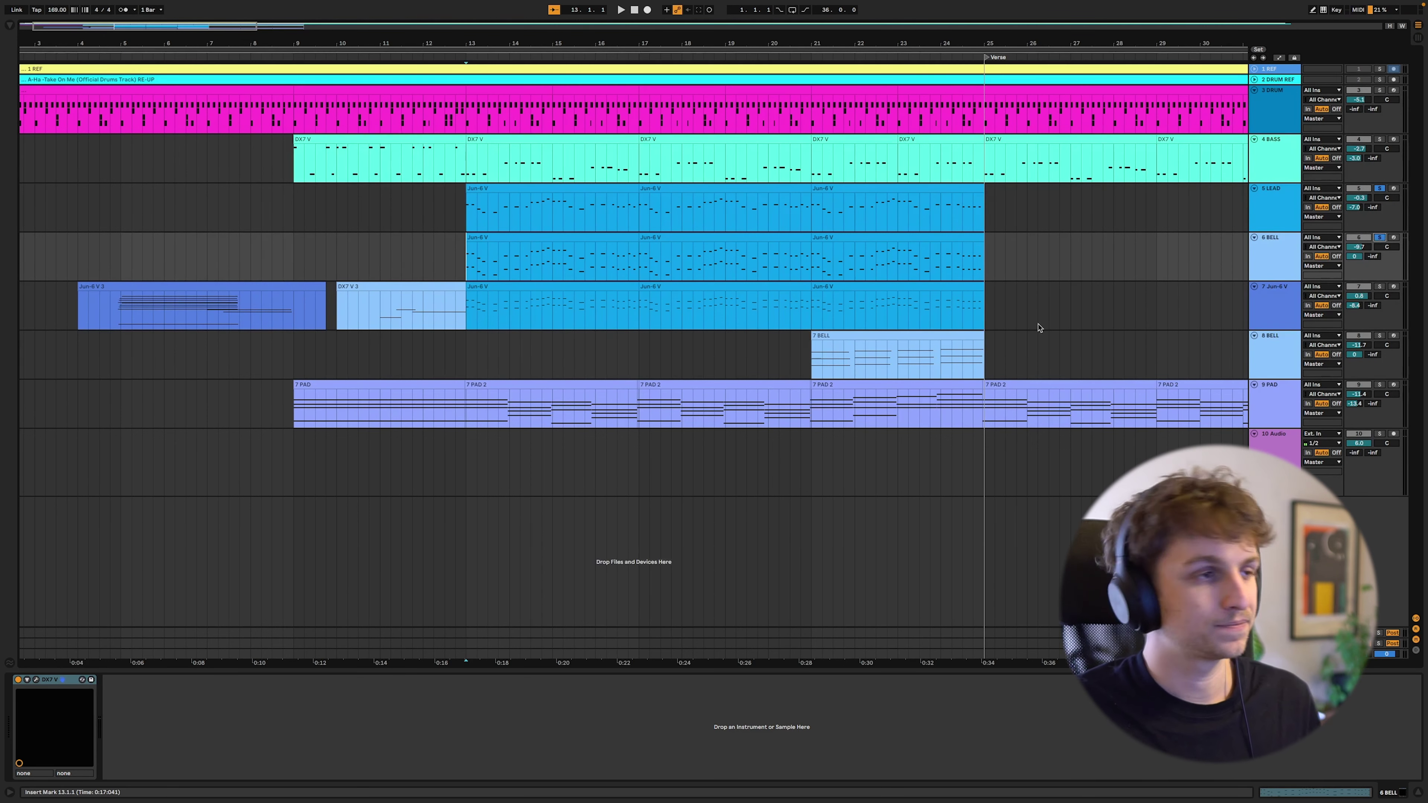
key("space")
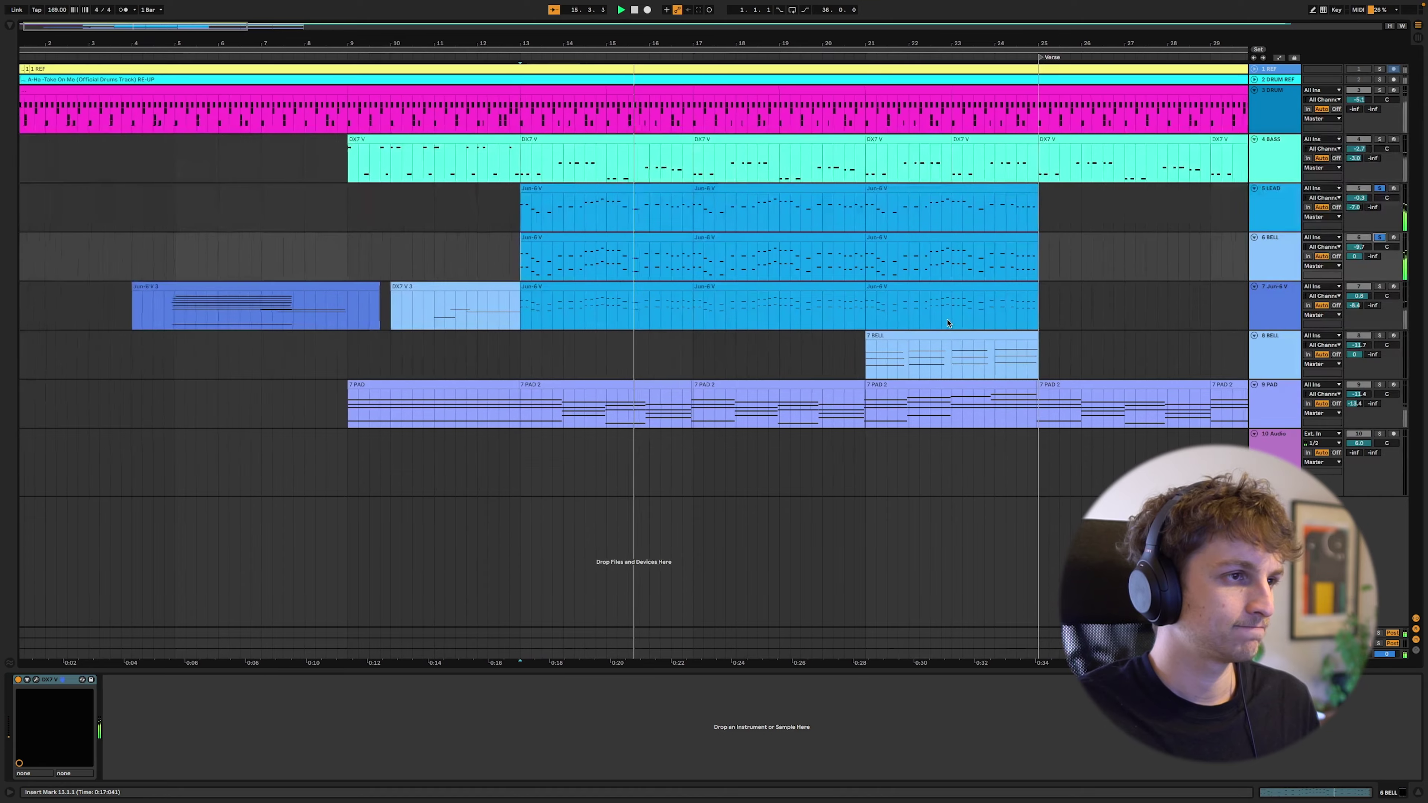
key("space")
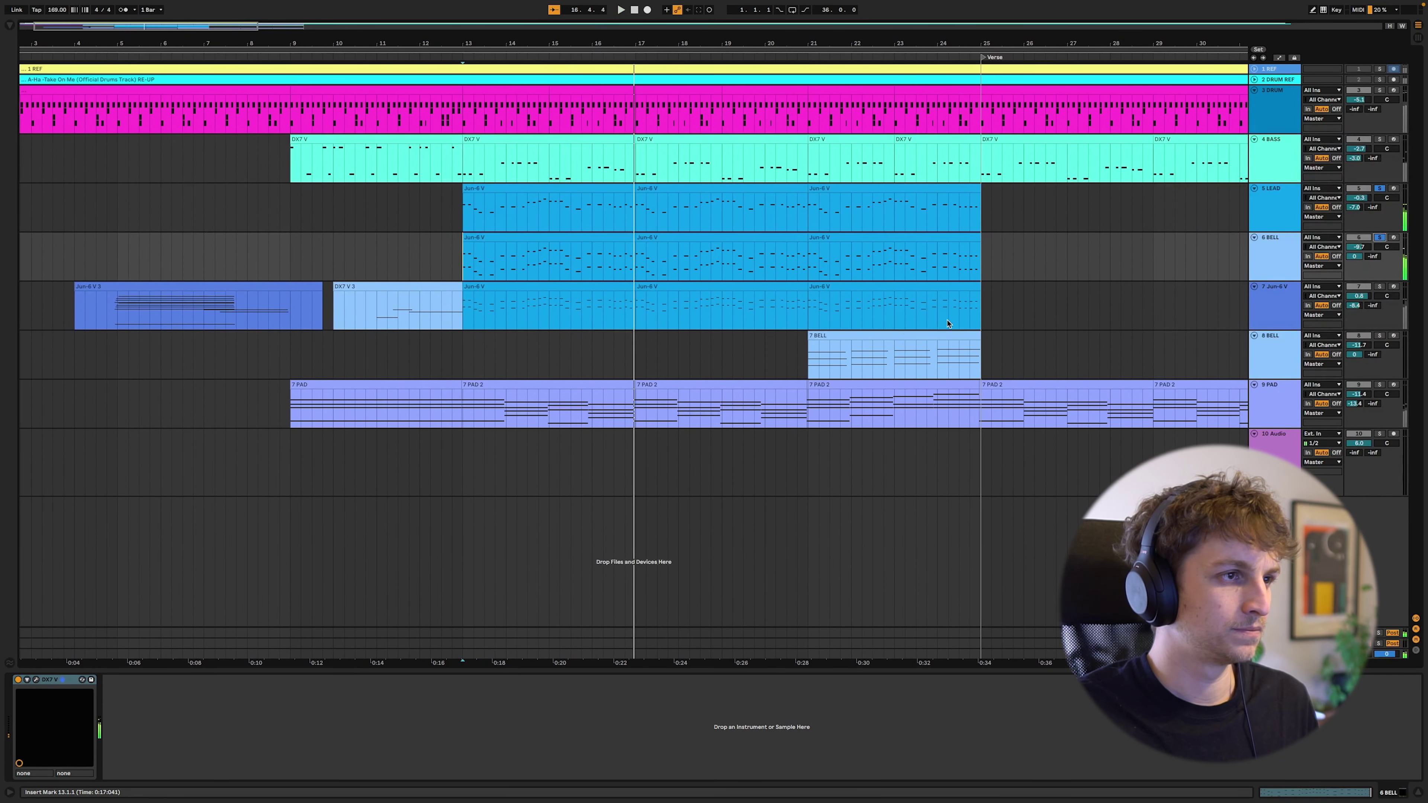
left_click(532, 261)
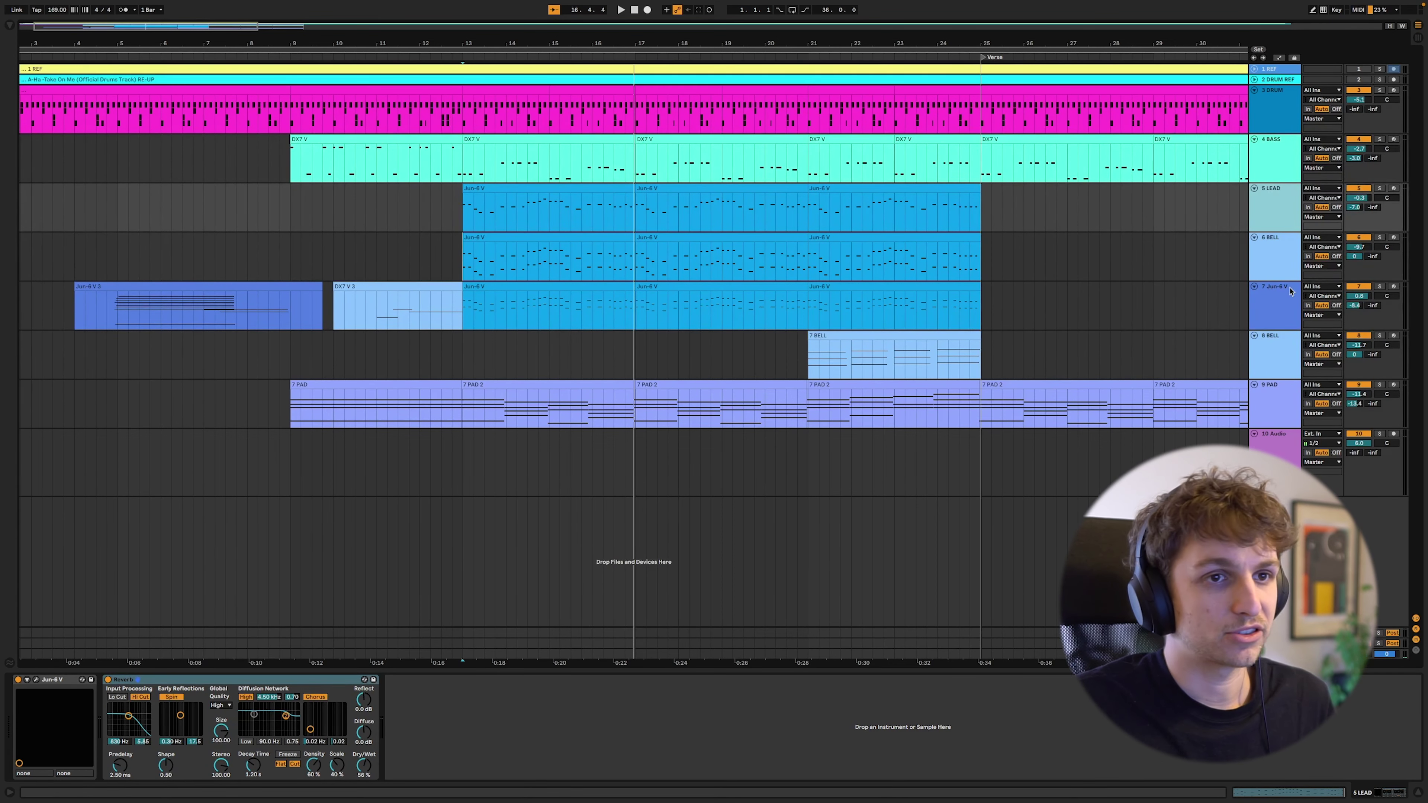
- Select 7 Jun-6 V and check its 'Pl I Know' Jun-6 V patch
left_click(482, 327)
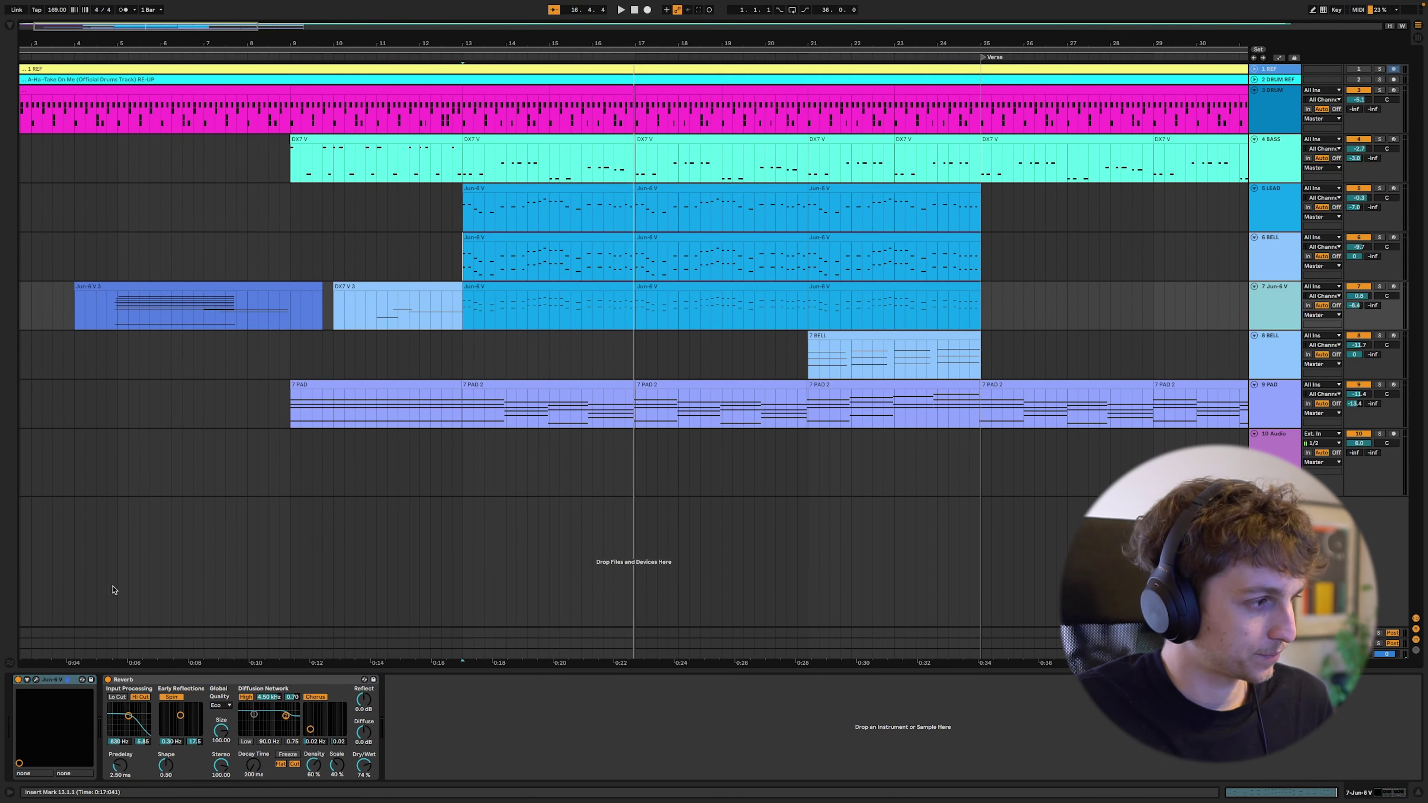
left_click(36, 679)
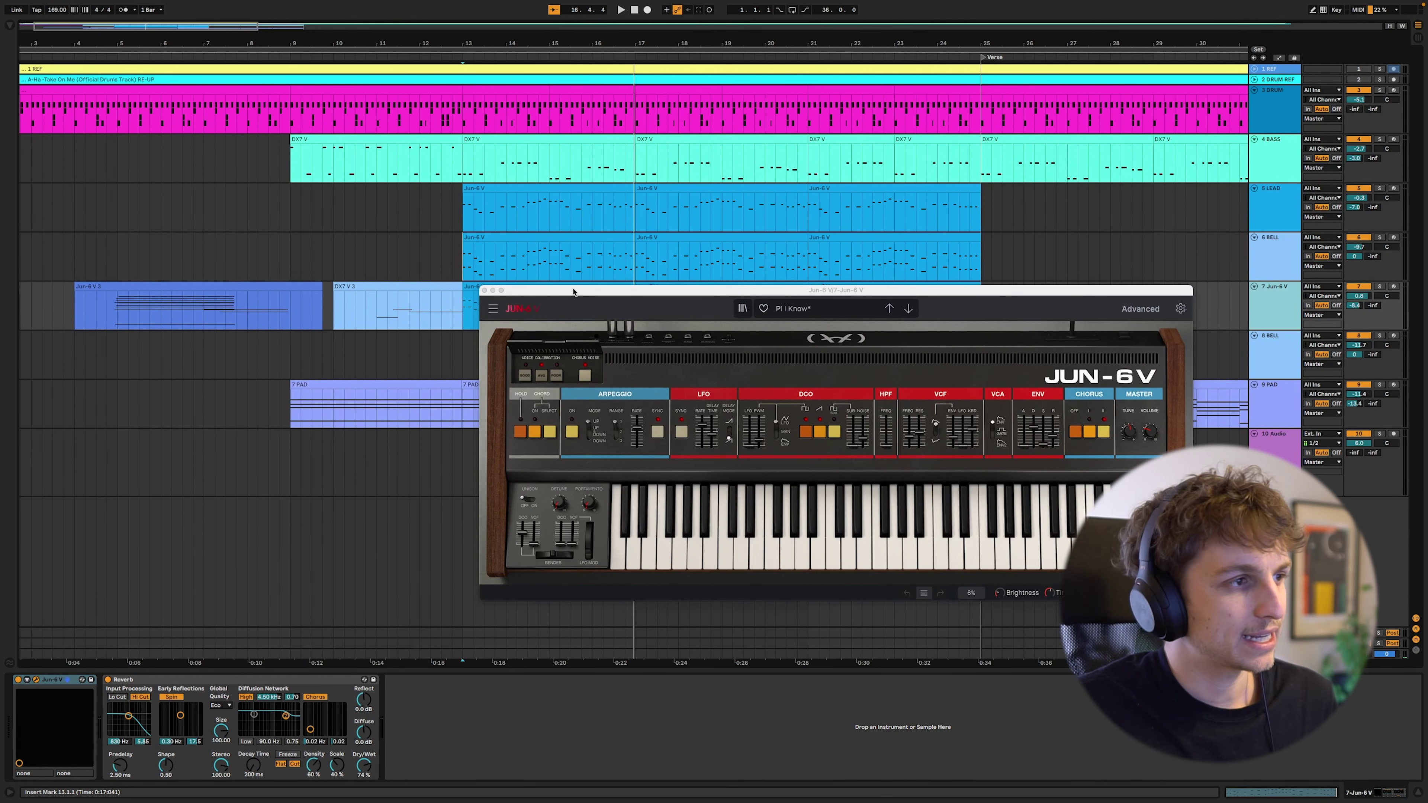
left_click(484, 290)
- Play 7 Jun-6 V, 5 LEAD and 6 BELL soloed together from bar 13
key("space")
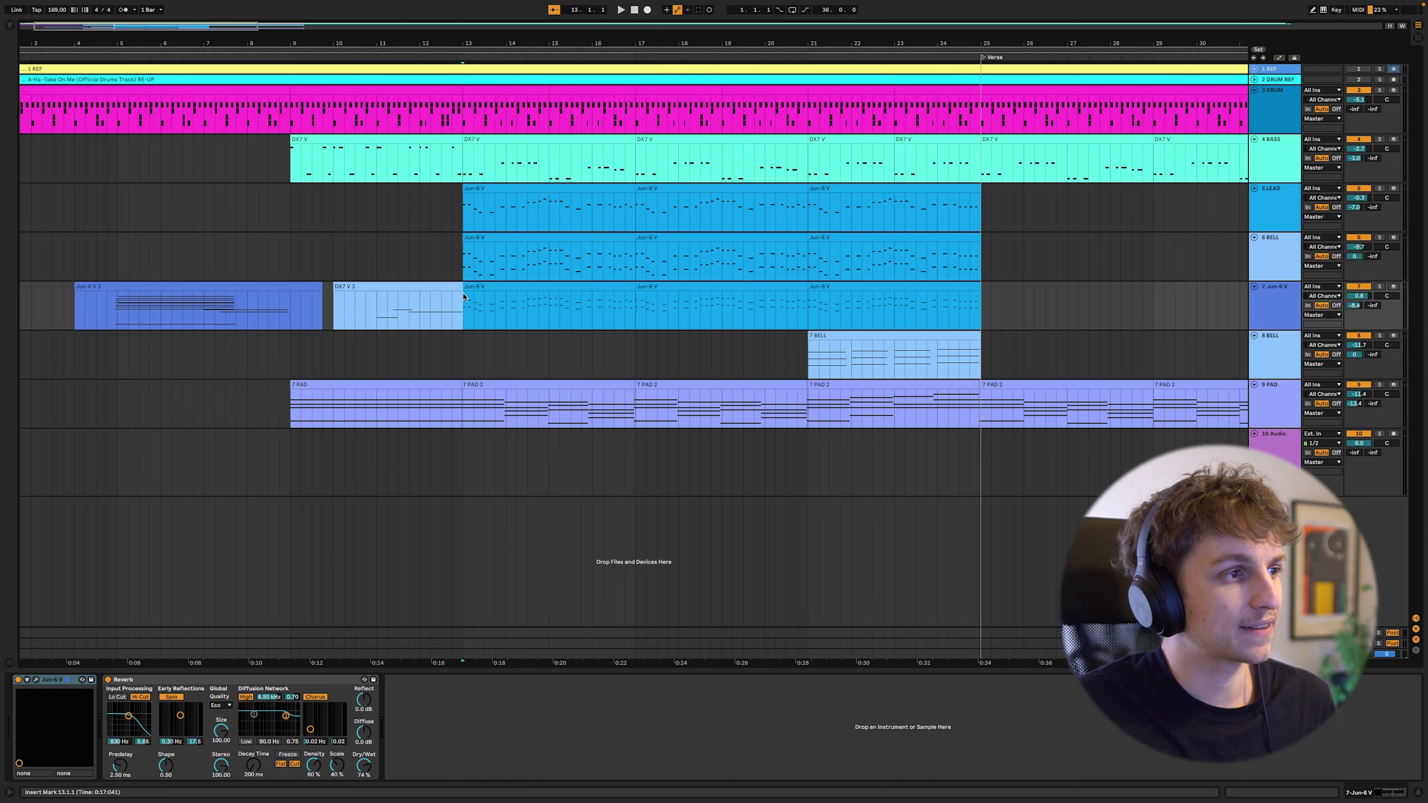
left_click(1379, 286)
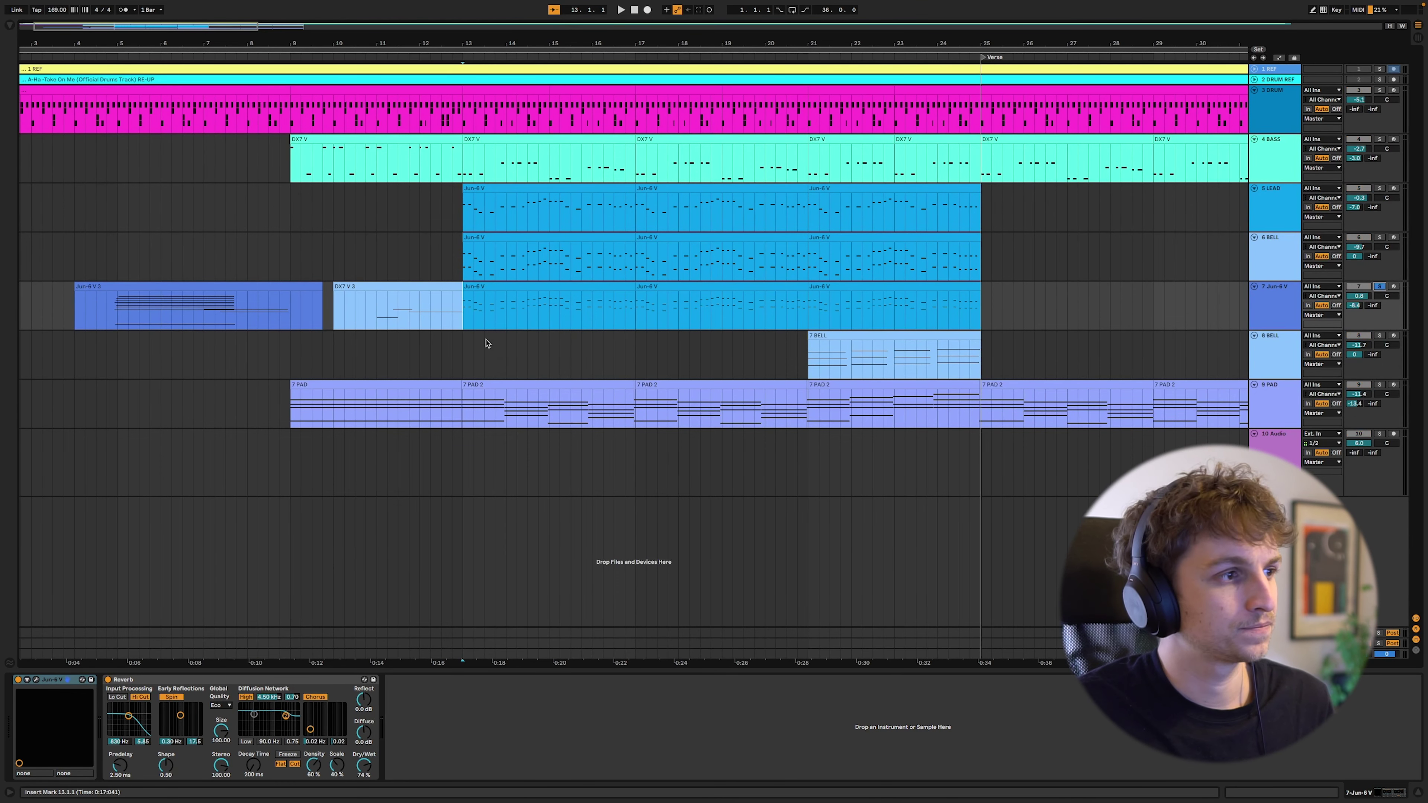
key("space")
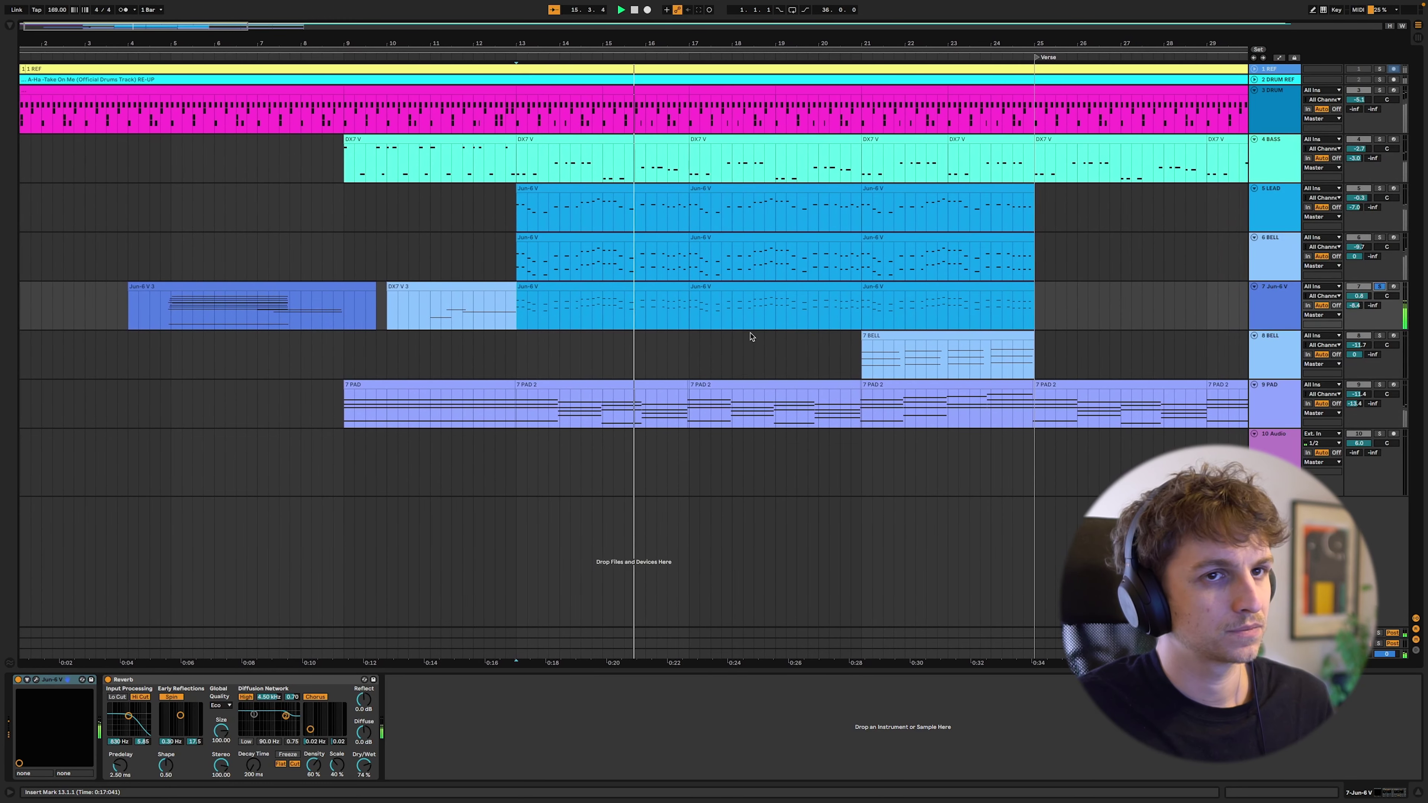
left_click(1378, 188)
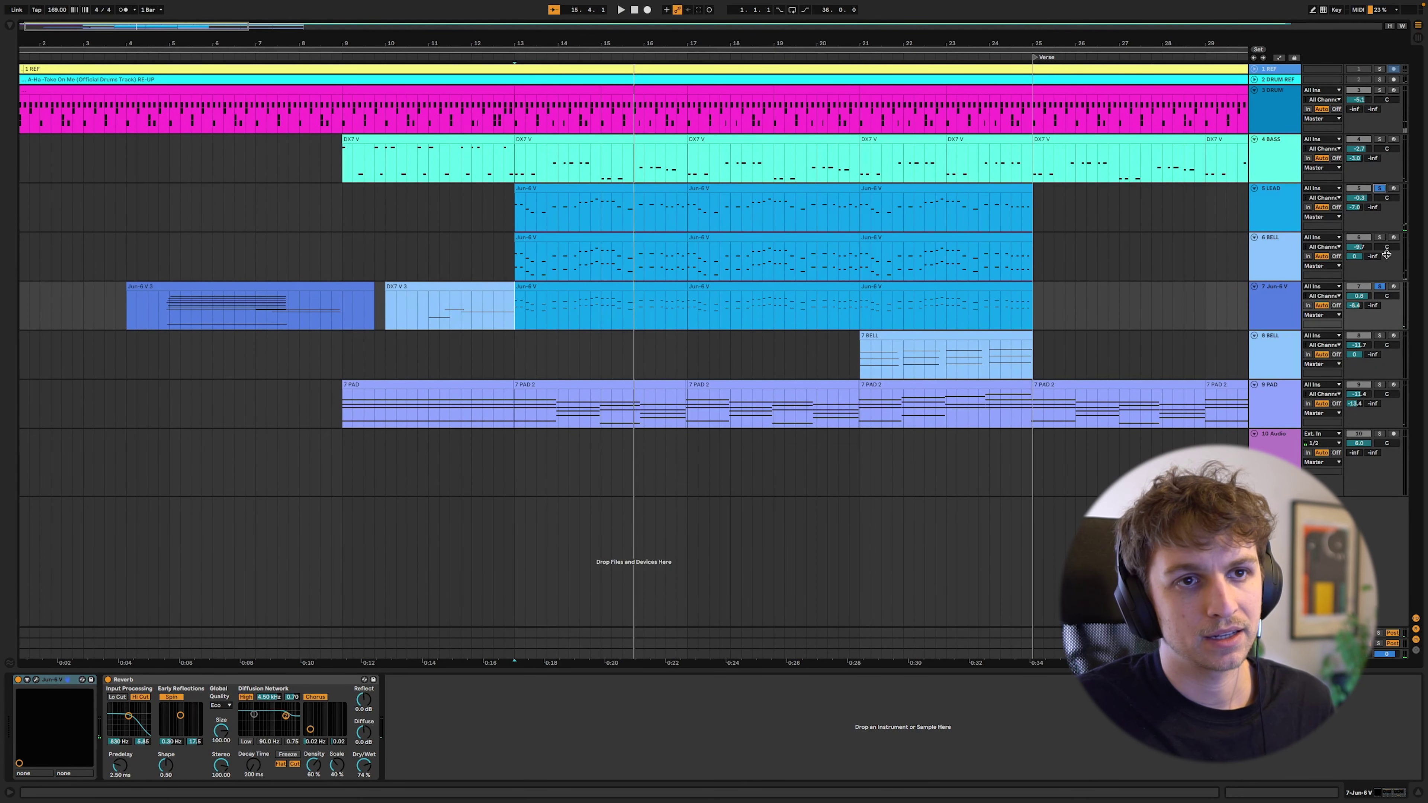
left_click(1380, 237)
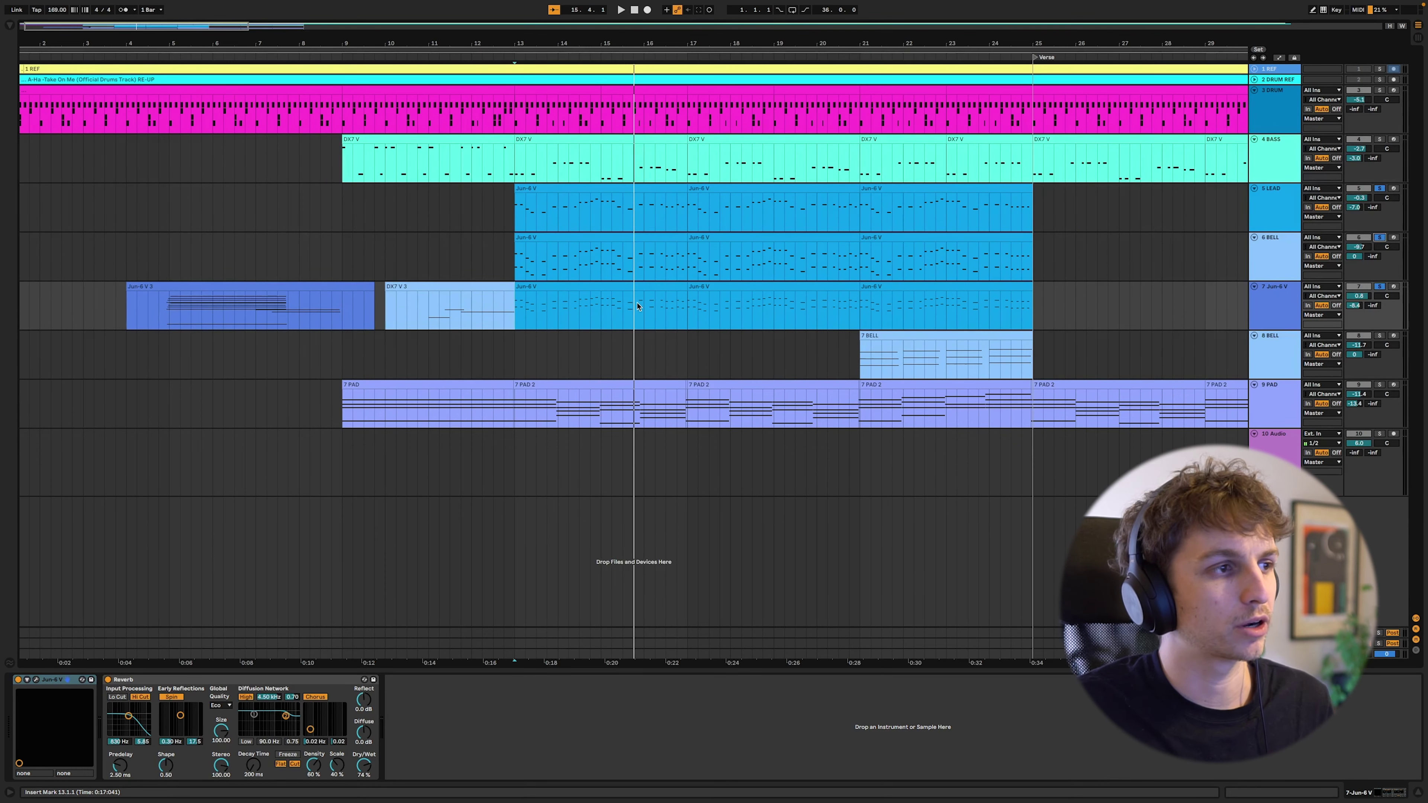
key("space")
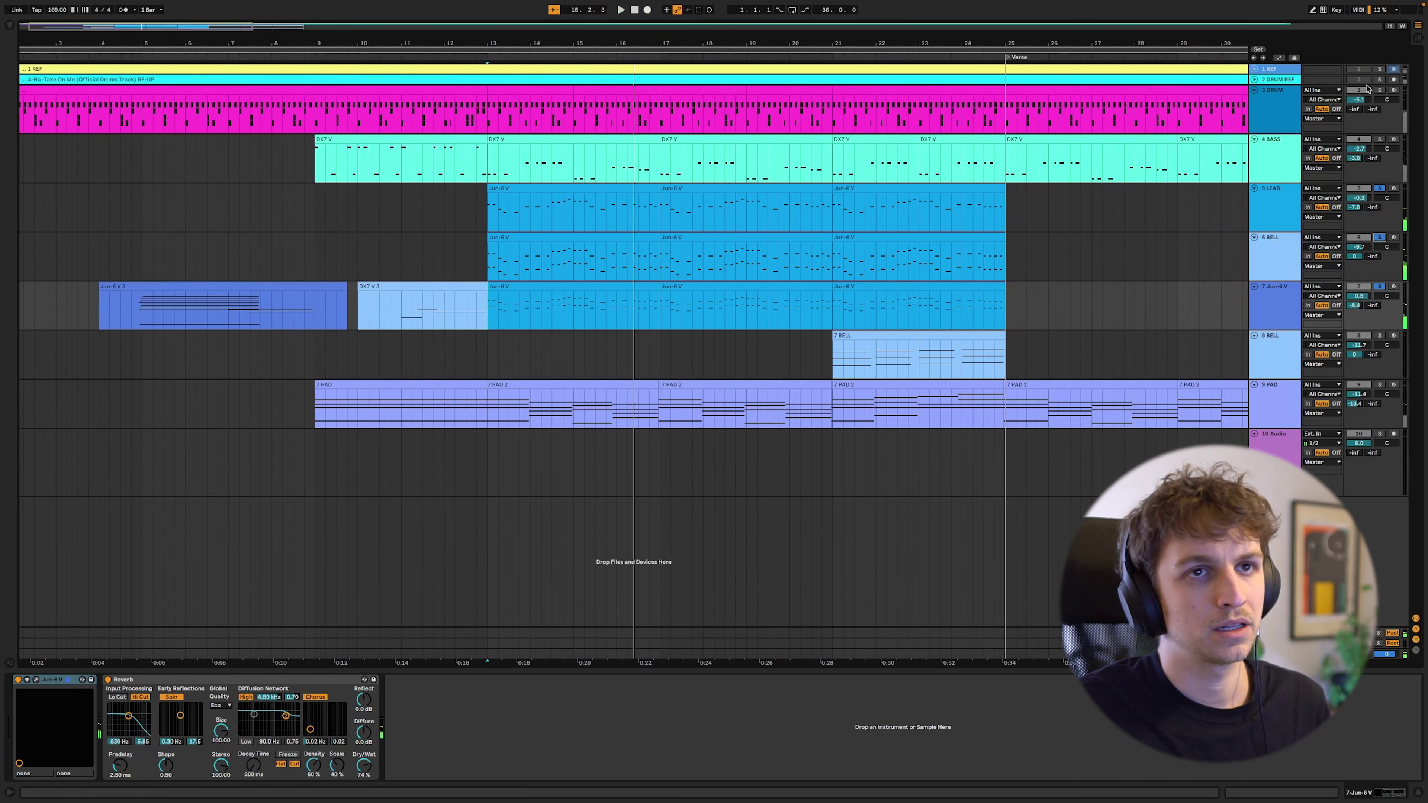
- Hear 1 REF alone, then solo 4 BASS, 5 LEAD, 6 BELL and 7 Jun-6 V and replay
left_click(1380, 70)
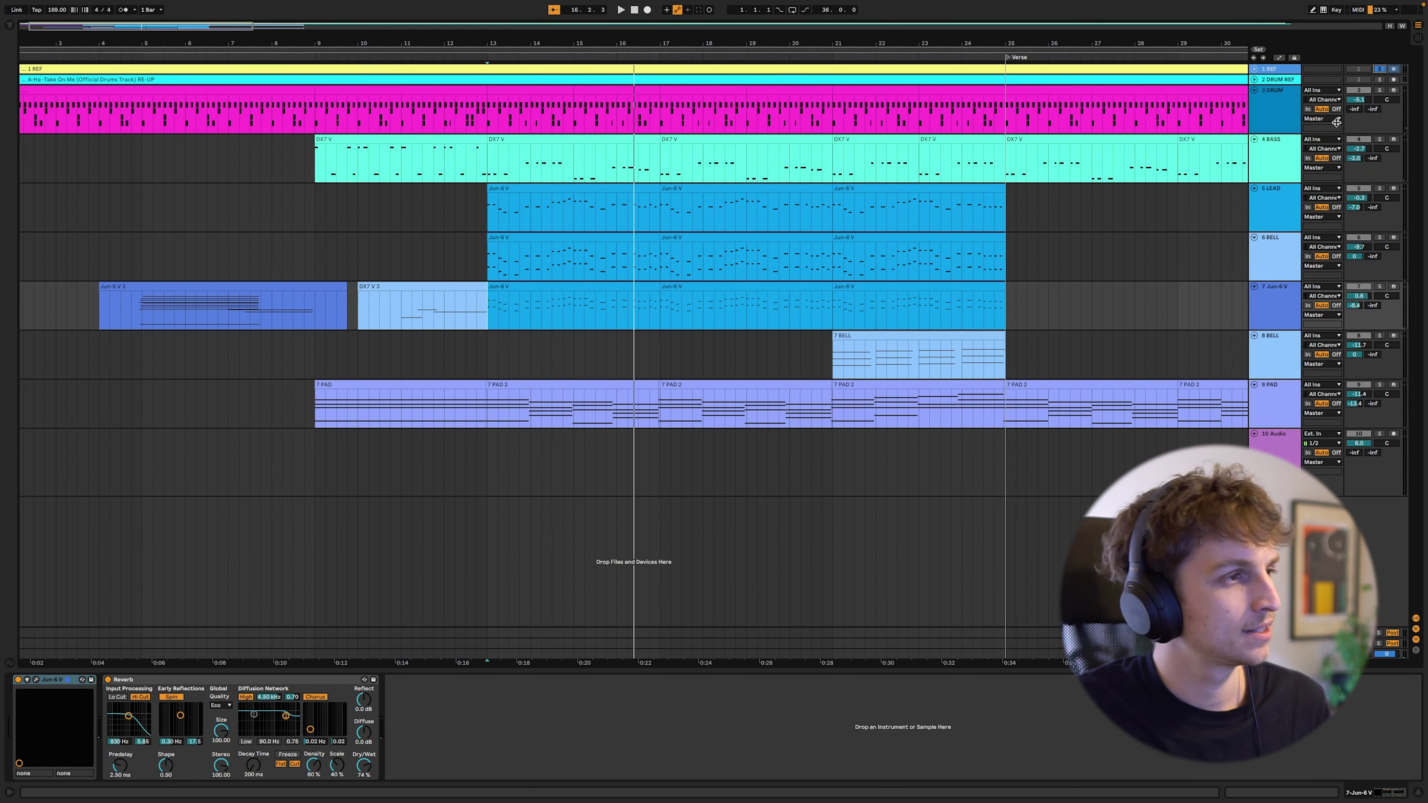
key("space")
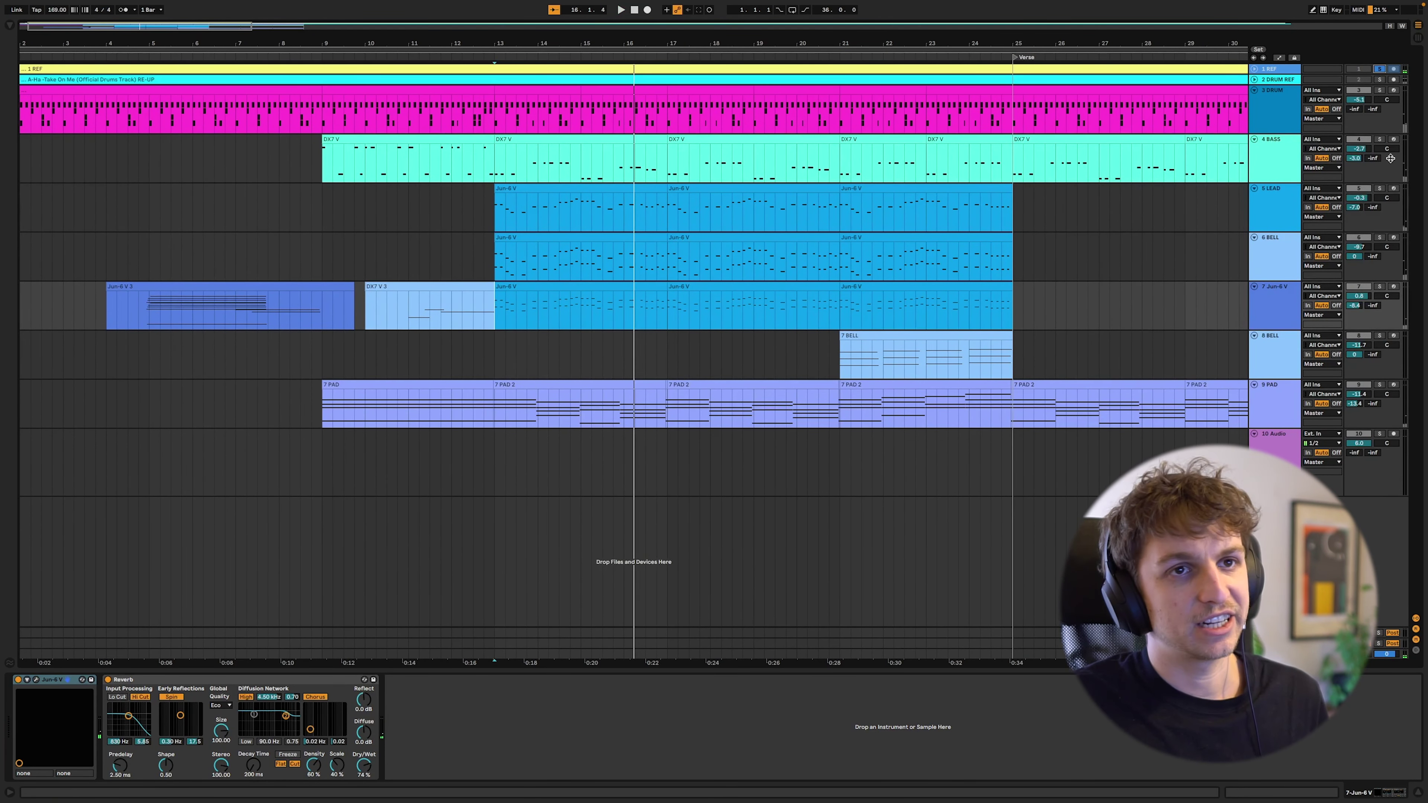
left_click(1379, 140)
left_click(1379, 187)
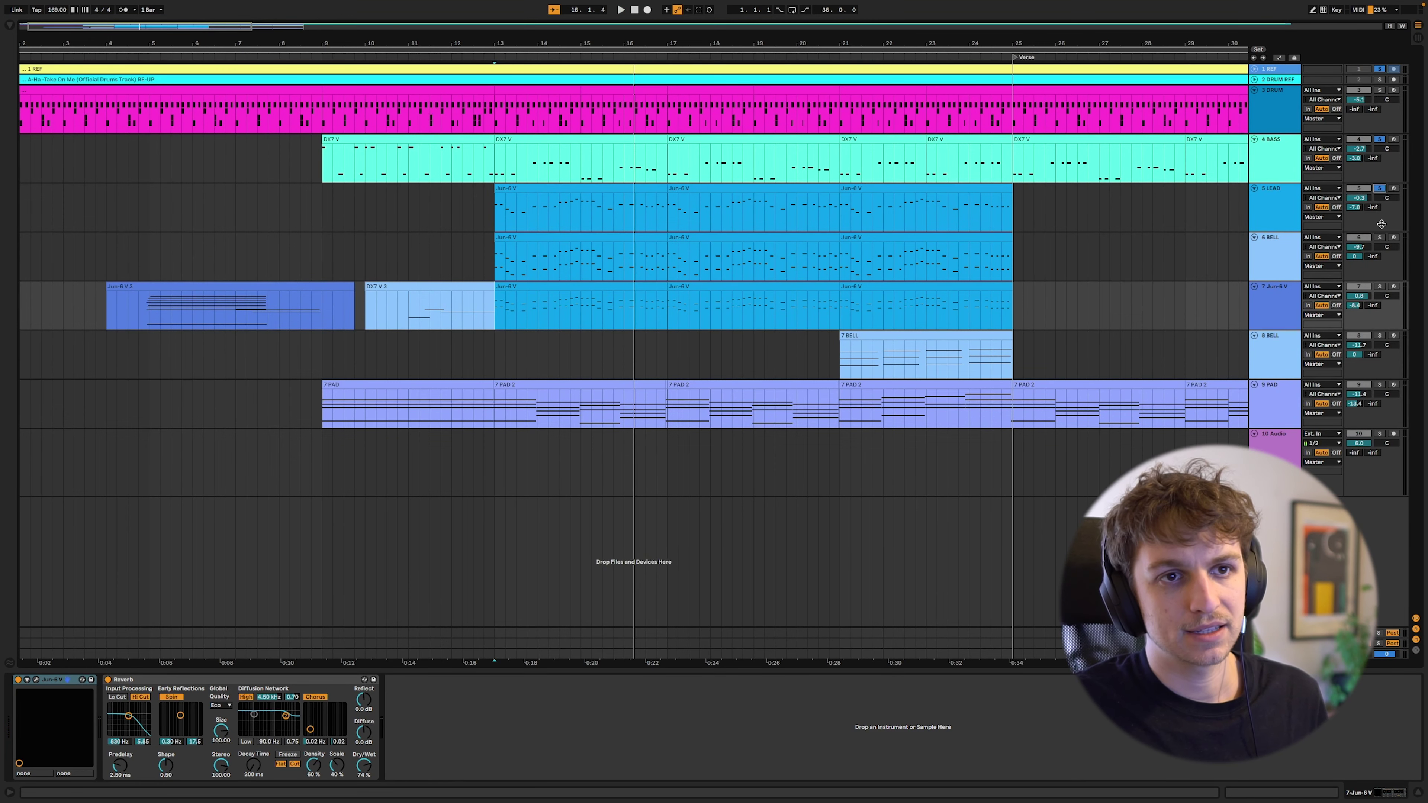
left_click(1379, 237)
left_click(1378, 286)
key("space")
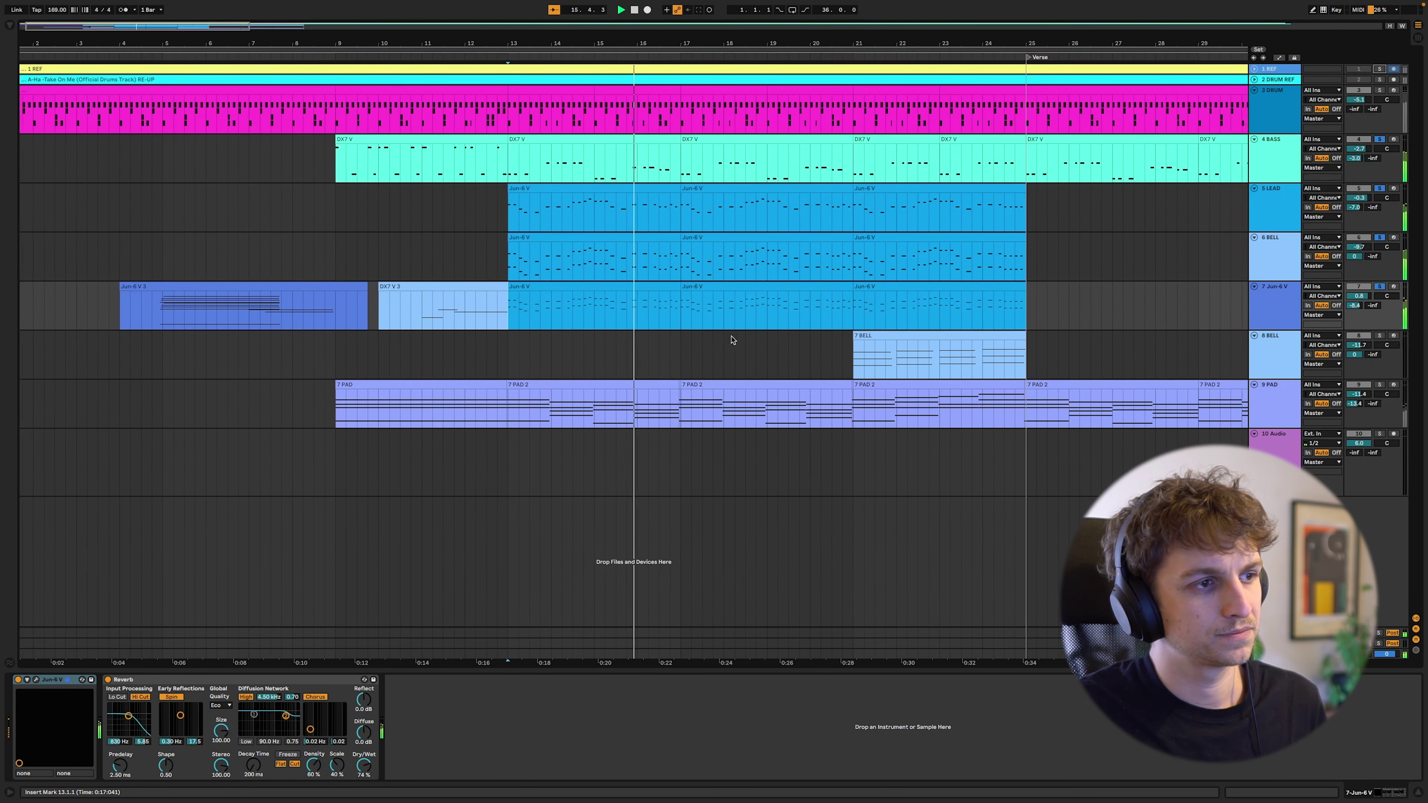
- Add 9 PAD to the soloed layers and replay from bar 13
left_click(1380, 385)
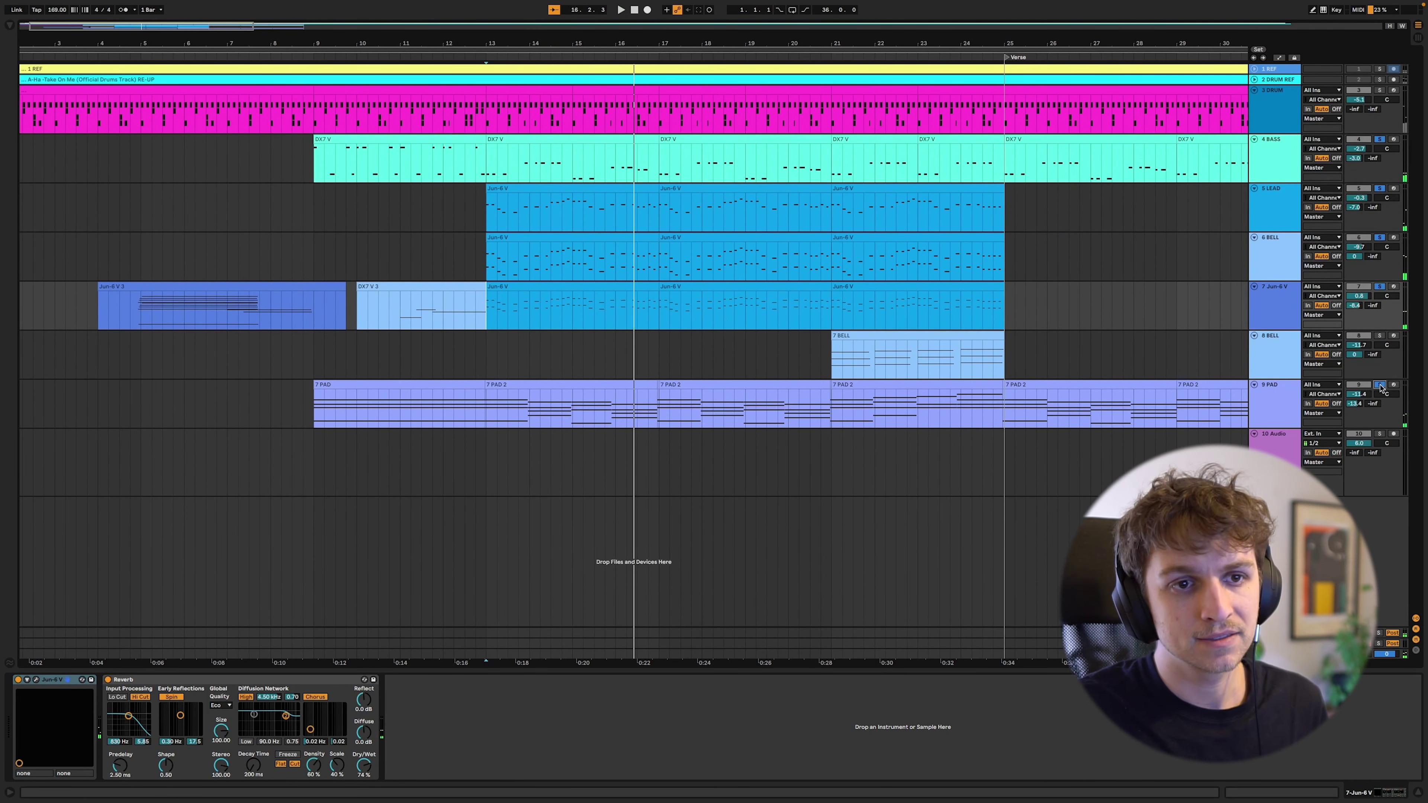
key("space")
key("space")
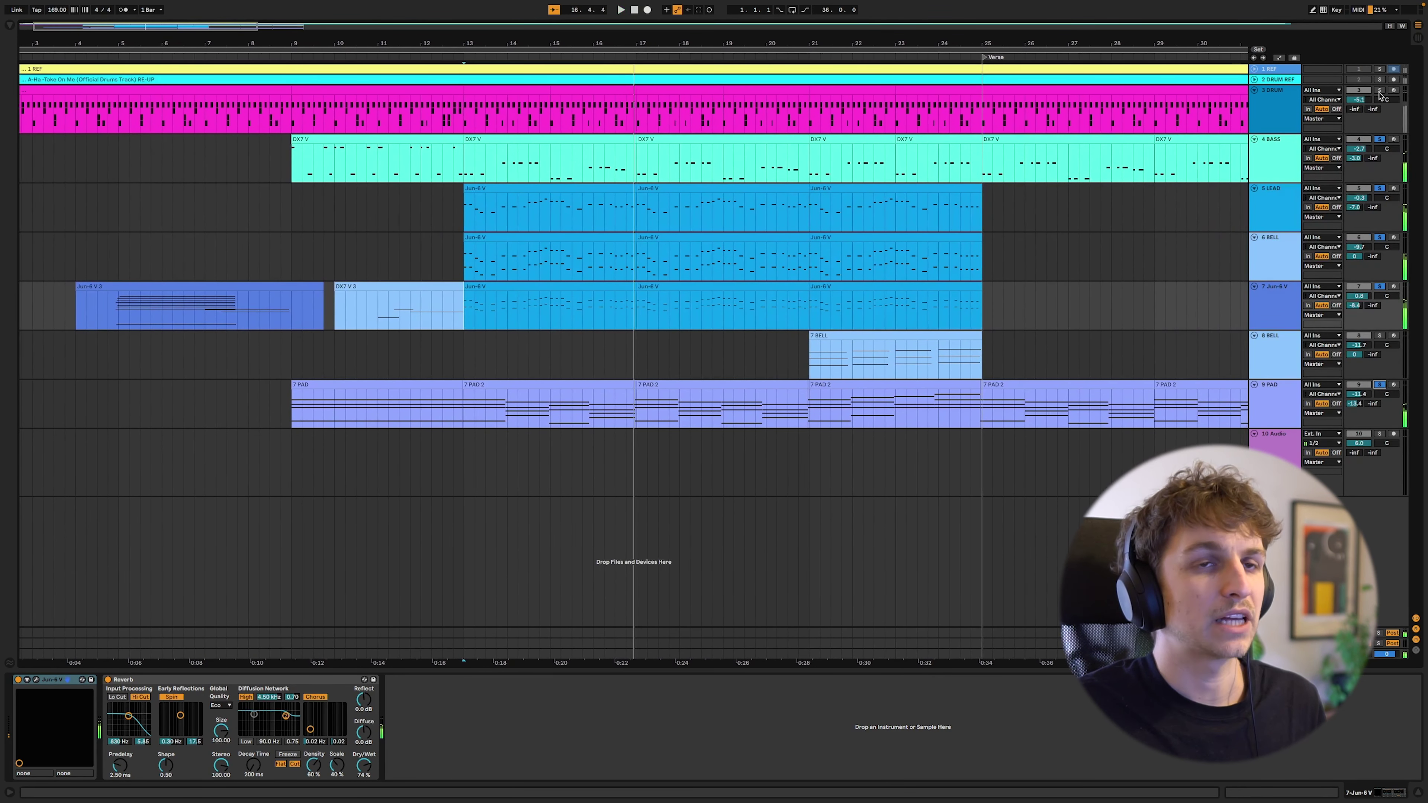
key("space")
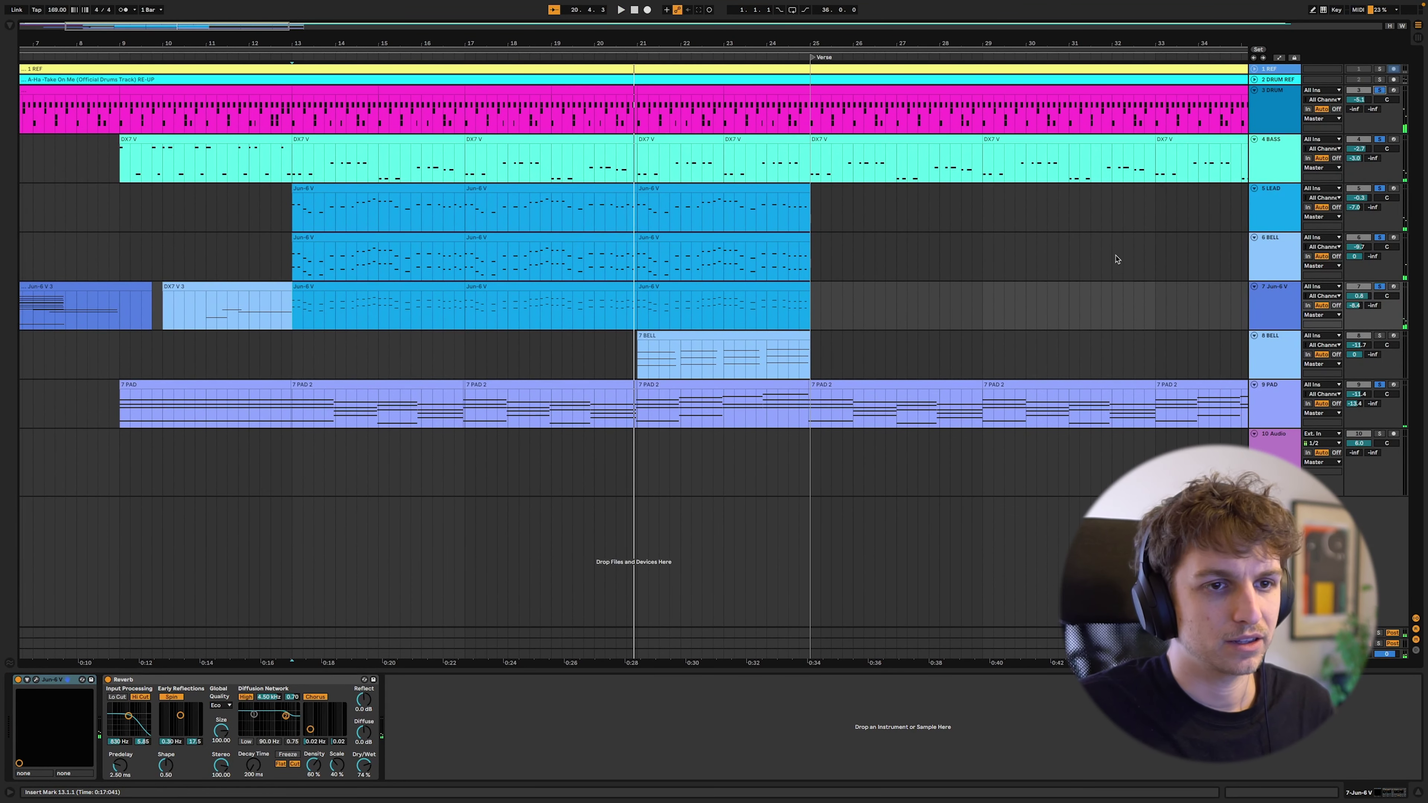
- Select 8 BELL and check its DX7 V synth window
key("Down")
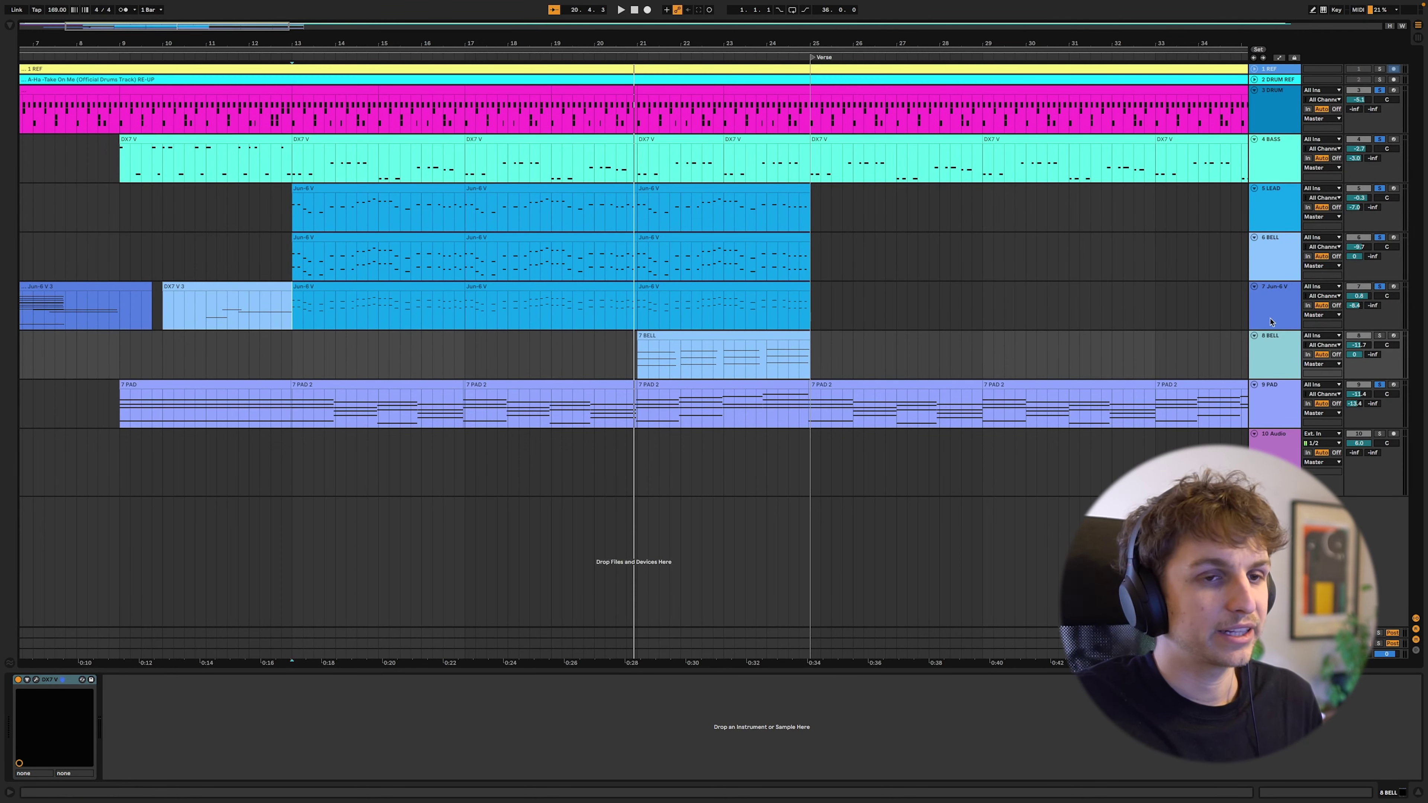
left_click(1275, 255)
left_click(1281, 372)
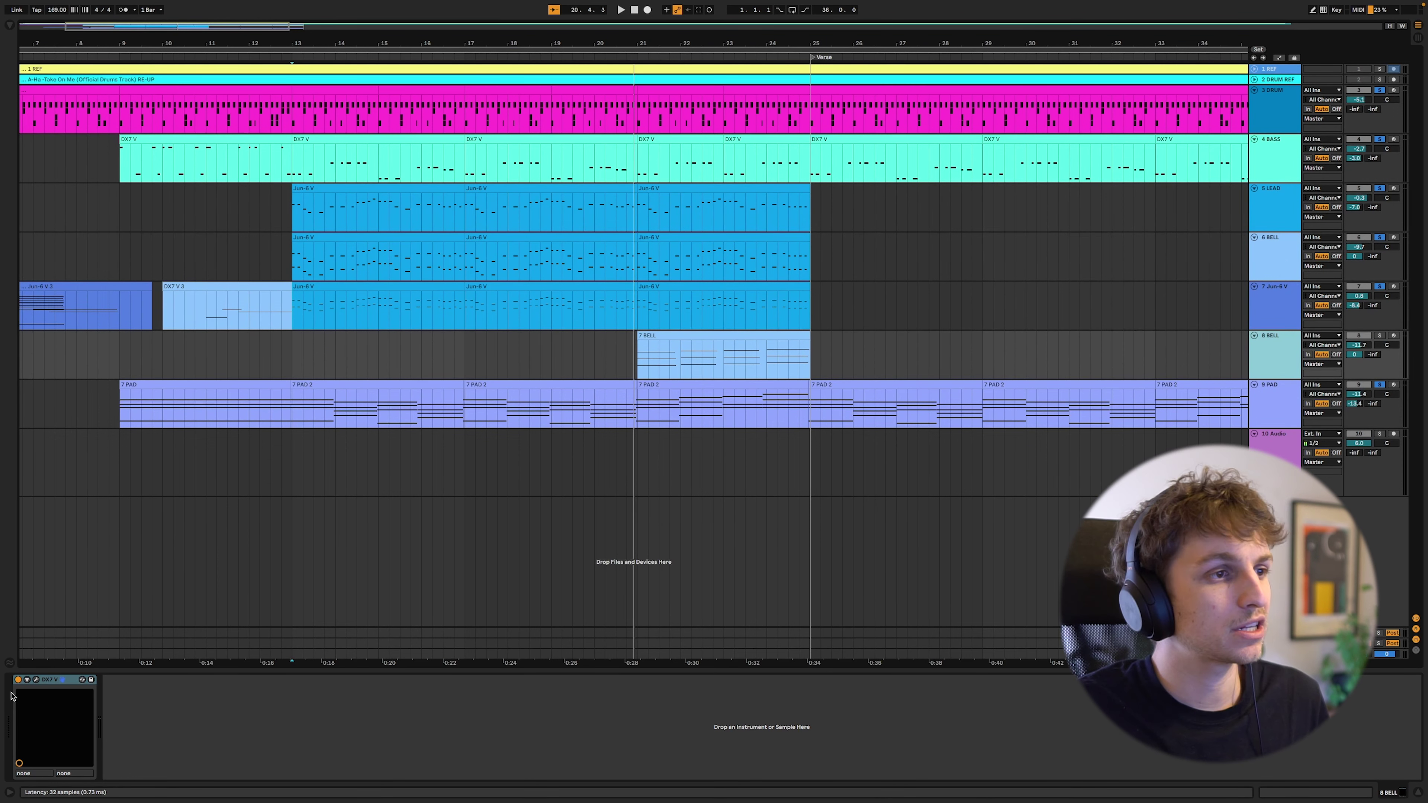
key("super+alt+p")
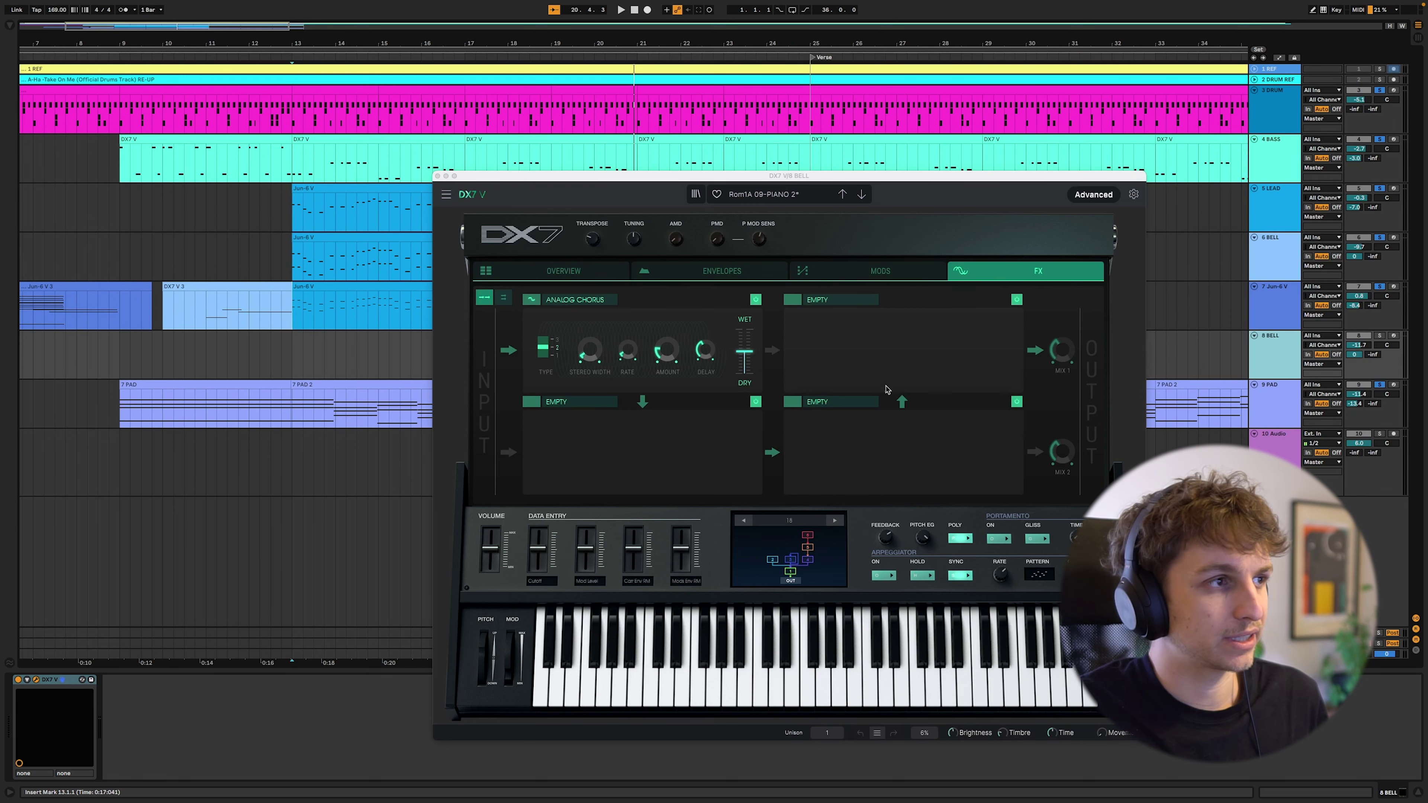
left_click(437, 176)
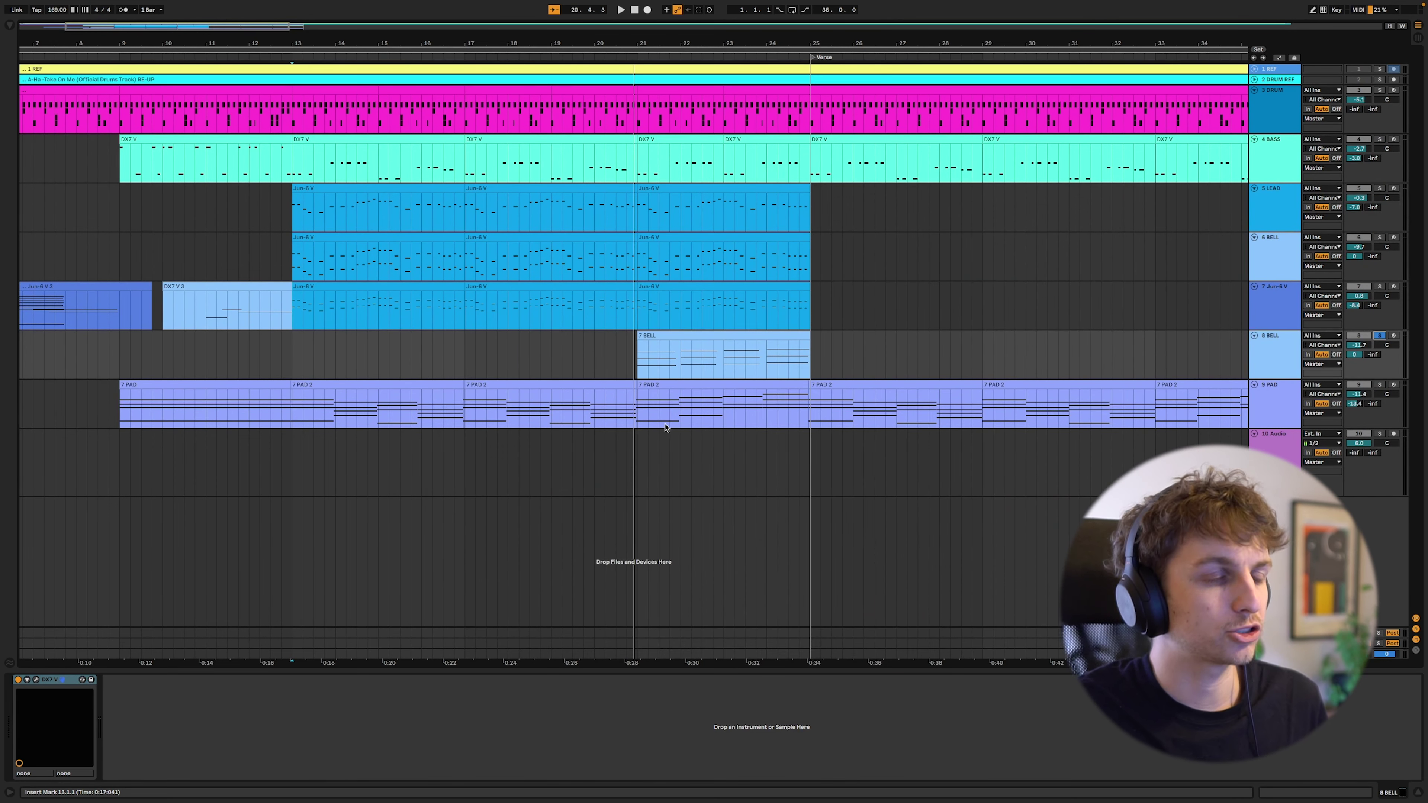
- Clear the 8 BELL solo and play the full arrangement from the insert mark
key("space")
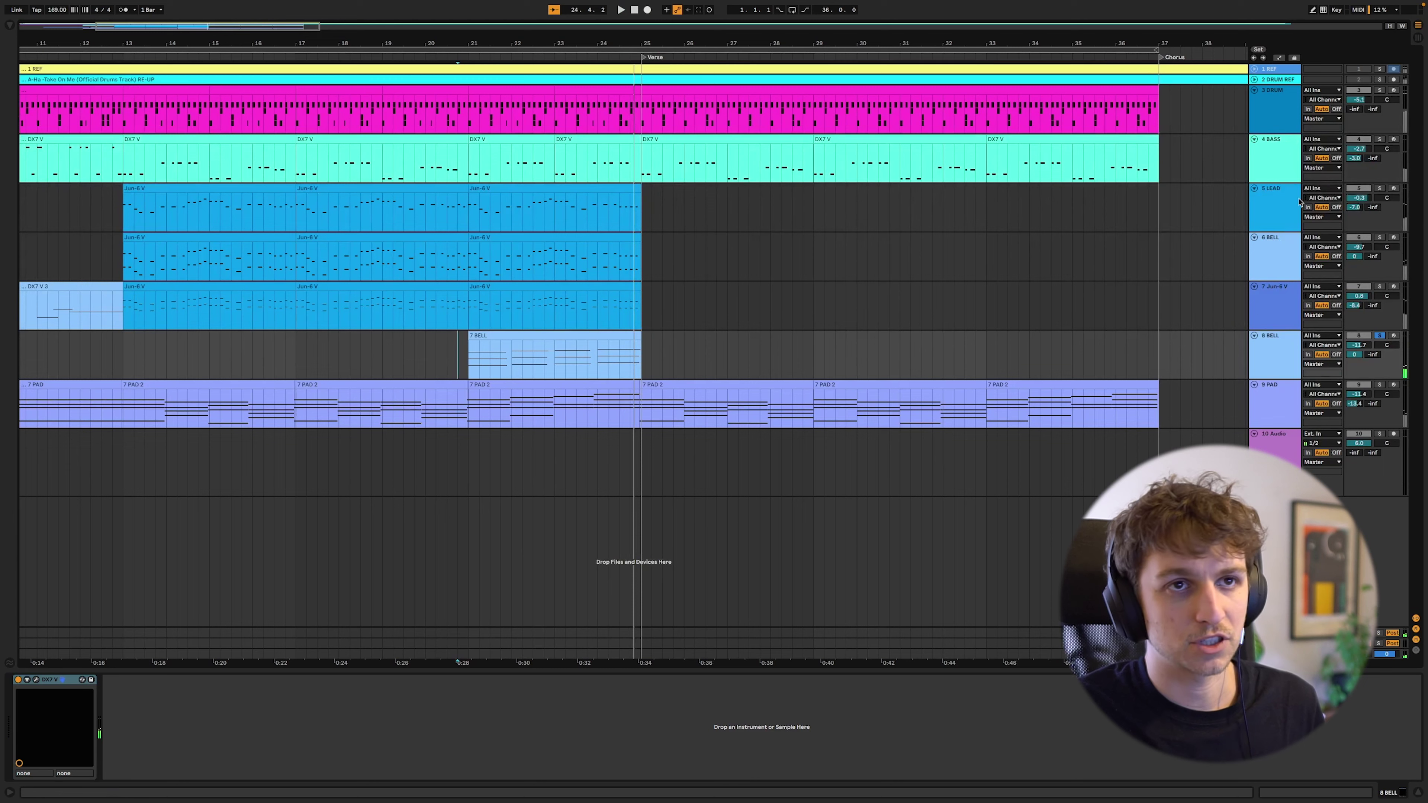
left_click(1378, 335)
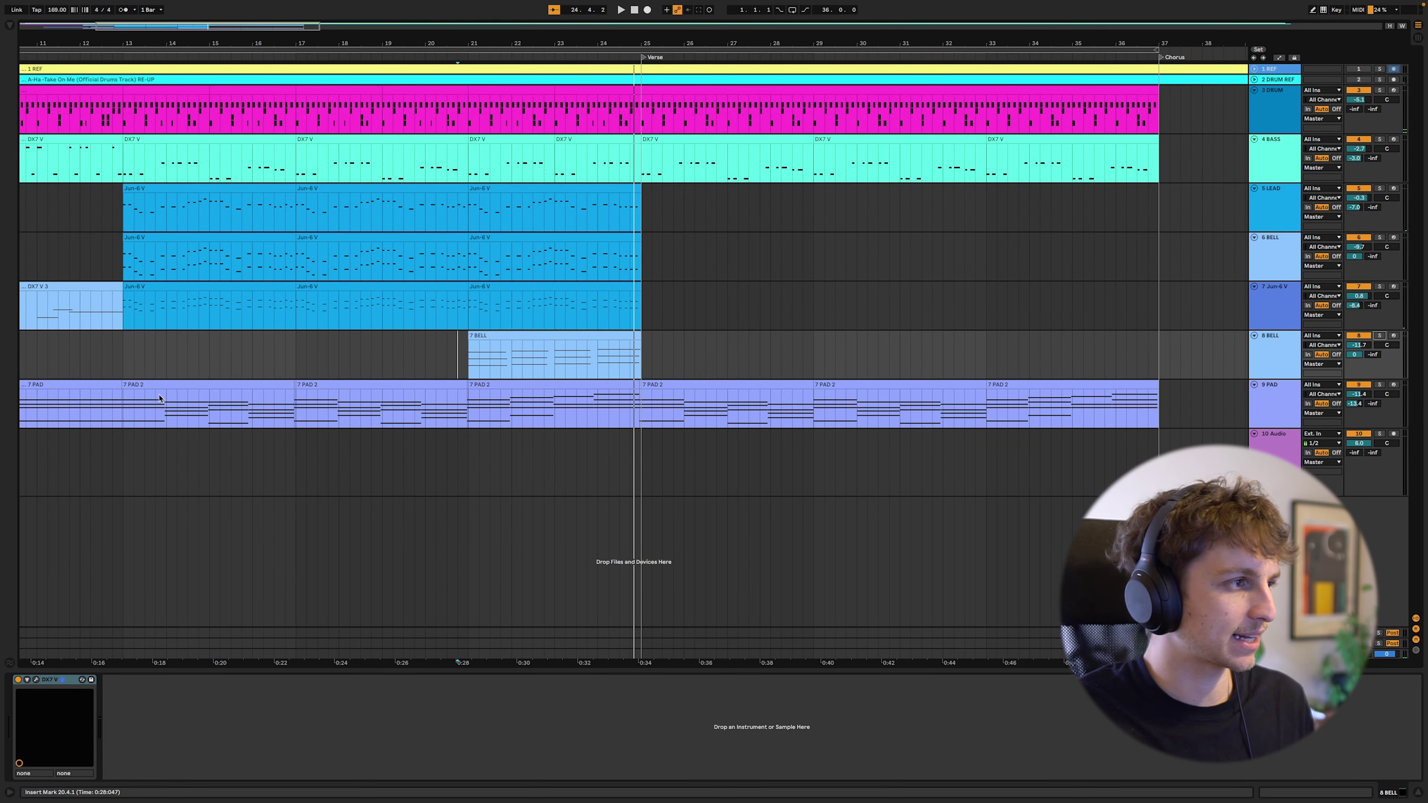
key("space")
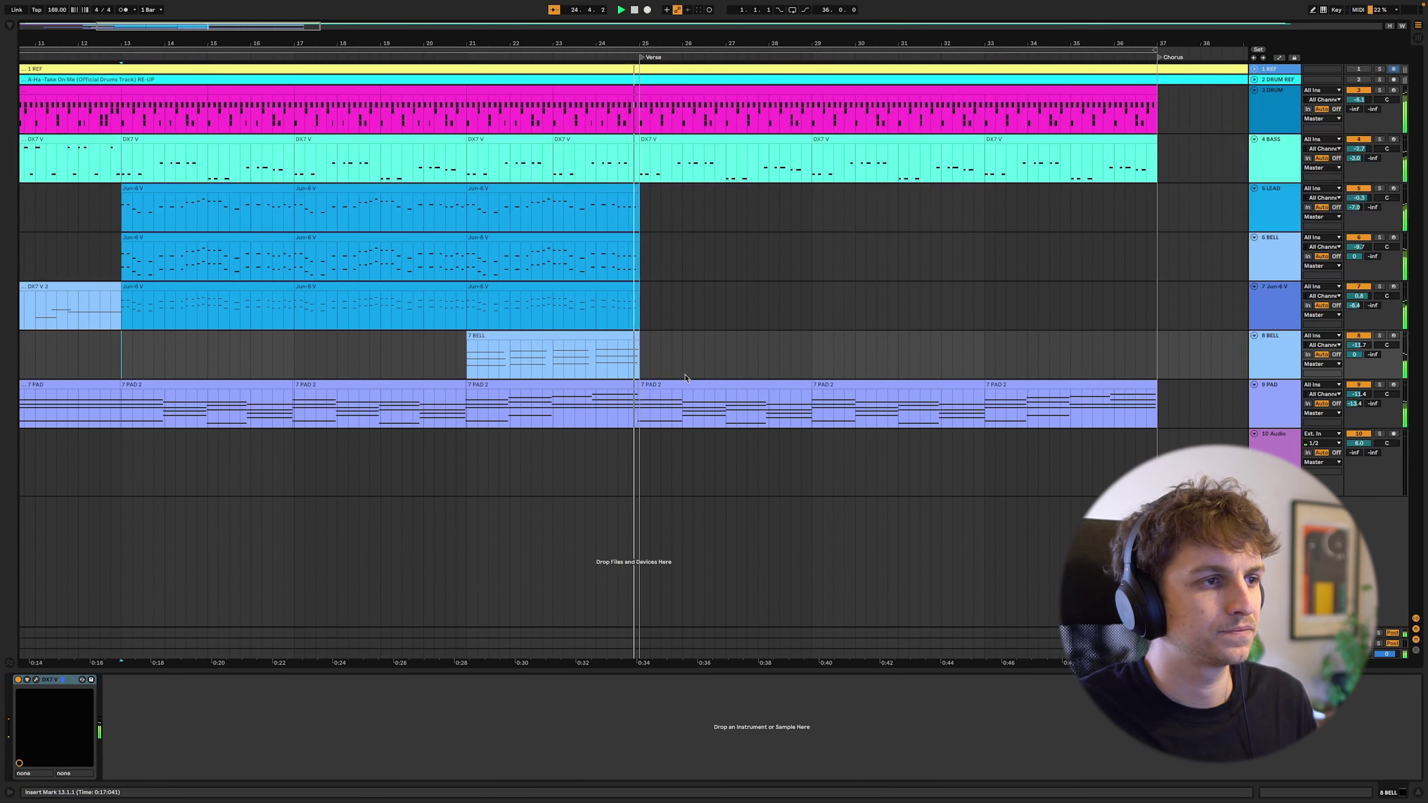
scroll(670, 363, "left", 5)
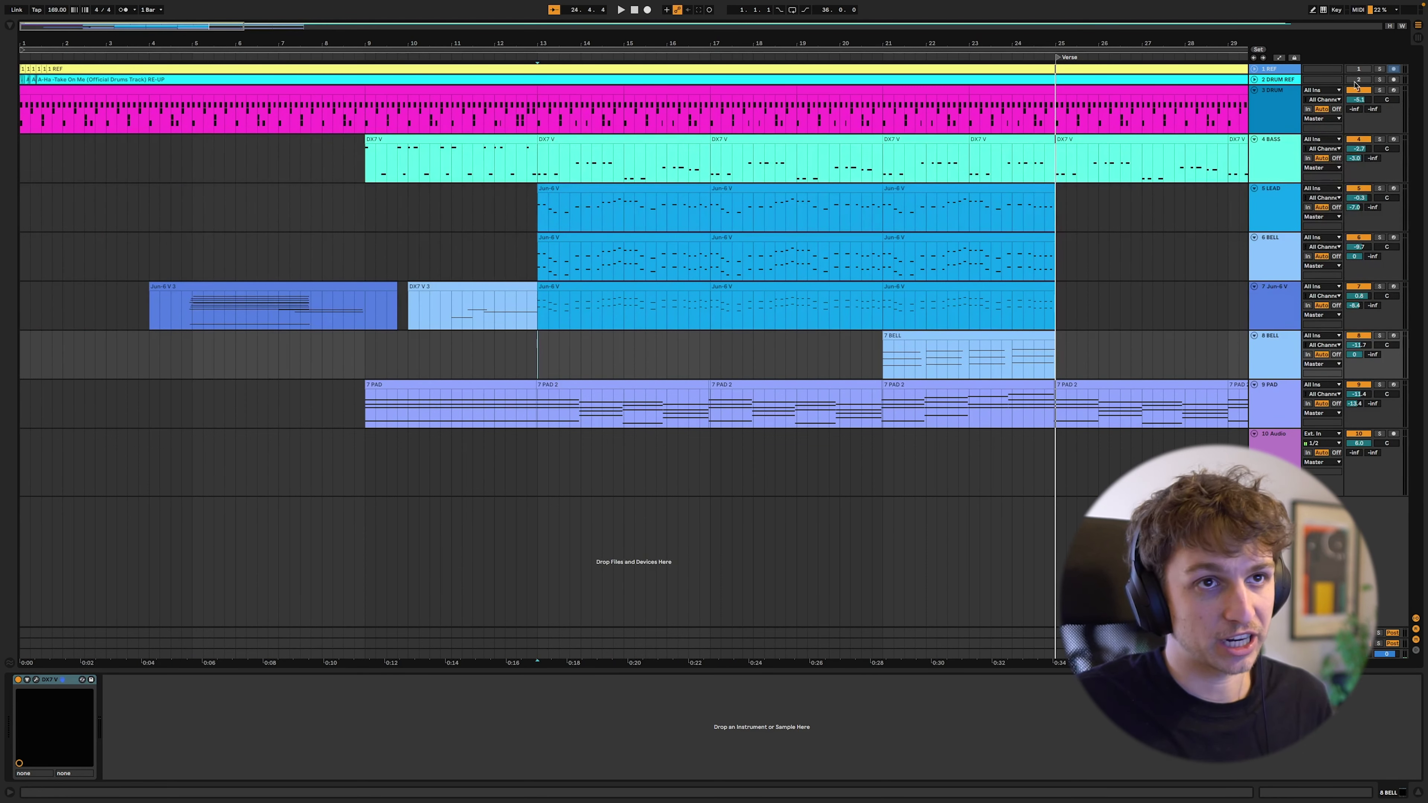
- Select the 3 DRUM rack's Kick-LD pad and preview its sample during playback
left_click(1257, 100)
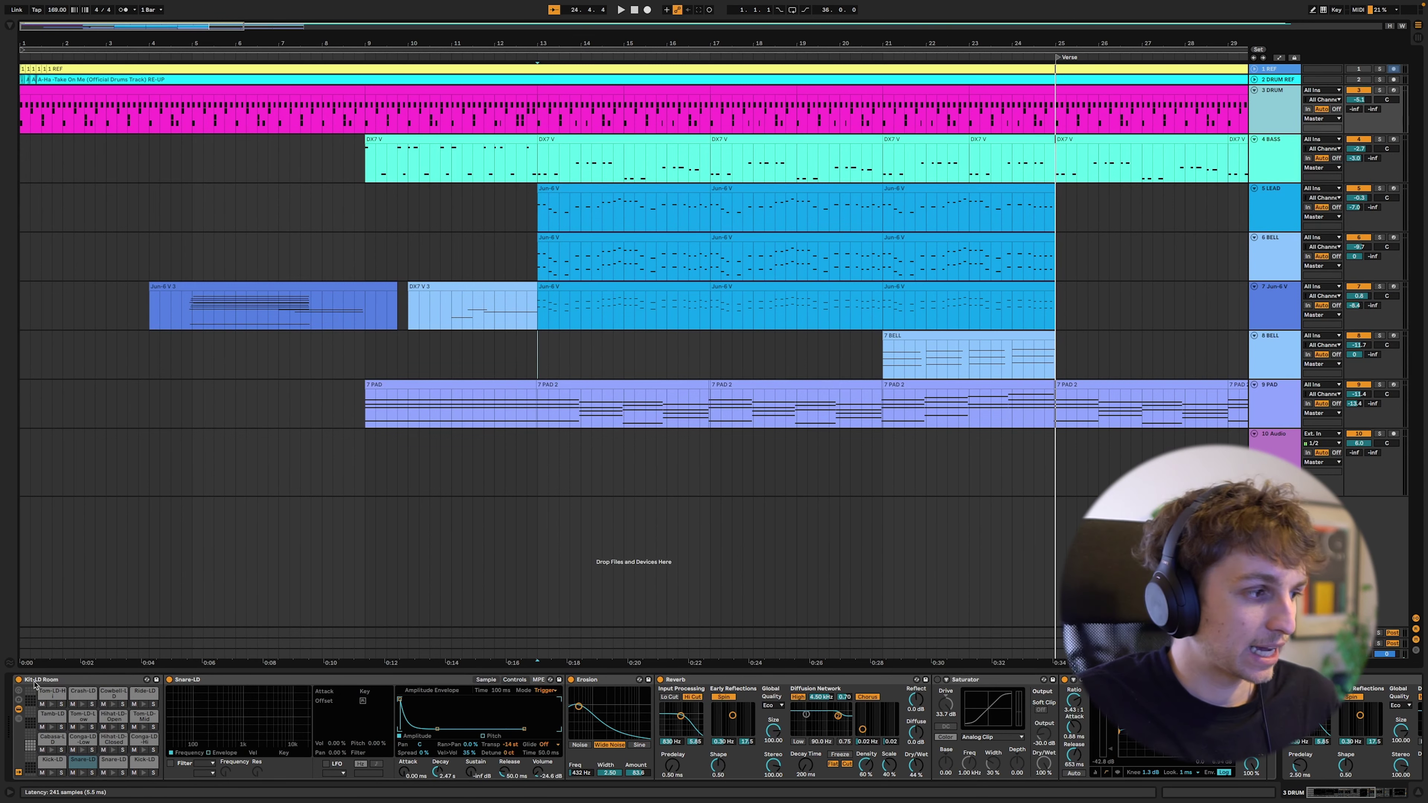
left_click(52, 760)
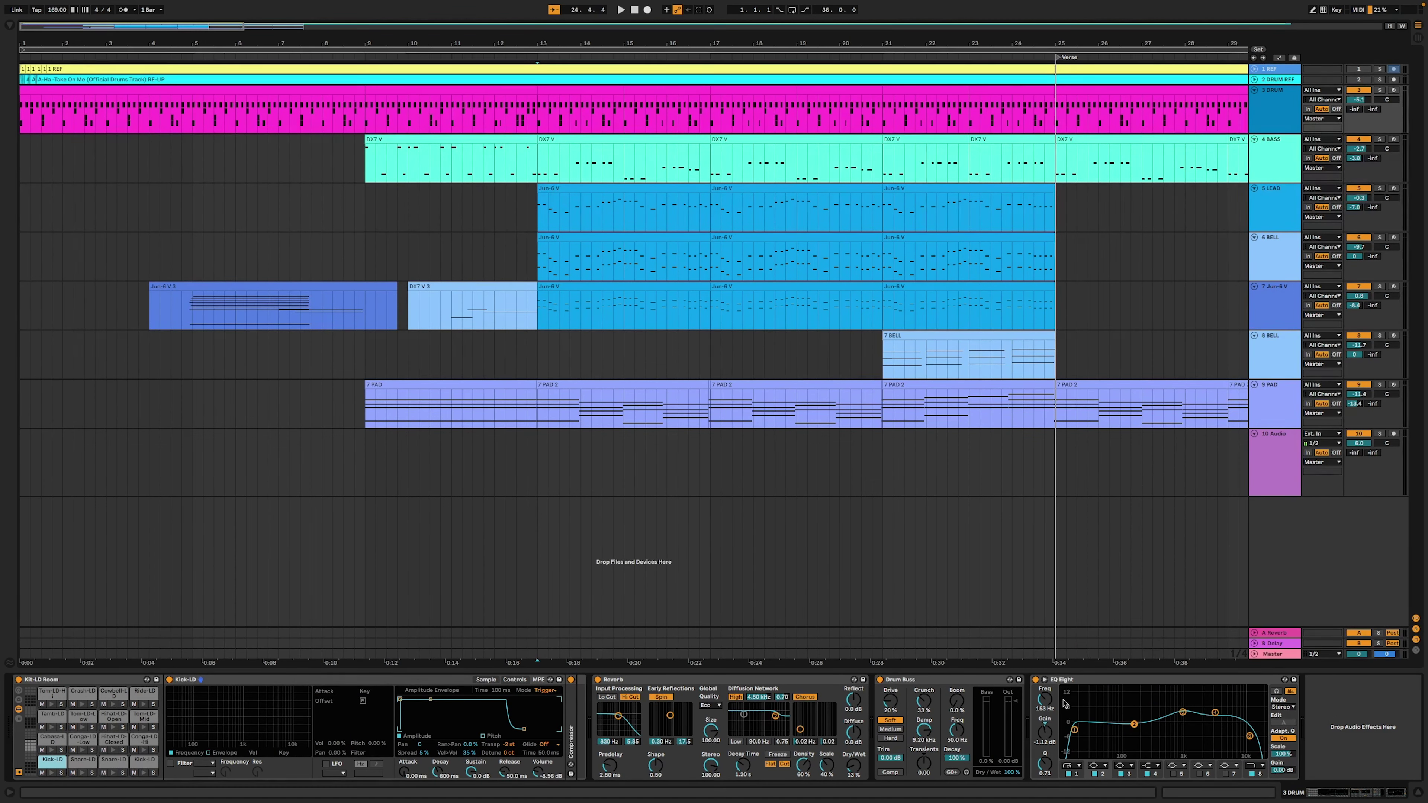
key("space")
key("space")
left_click(53, 773)
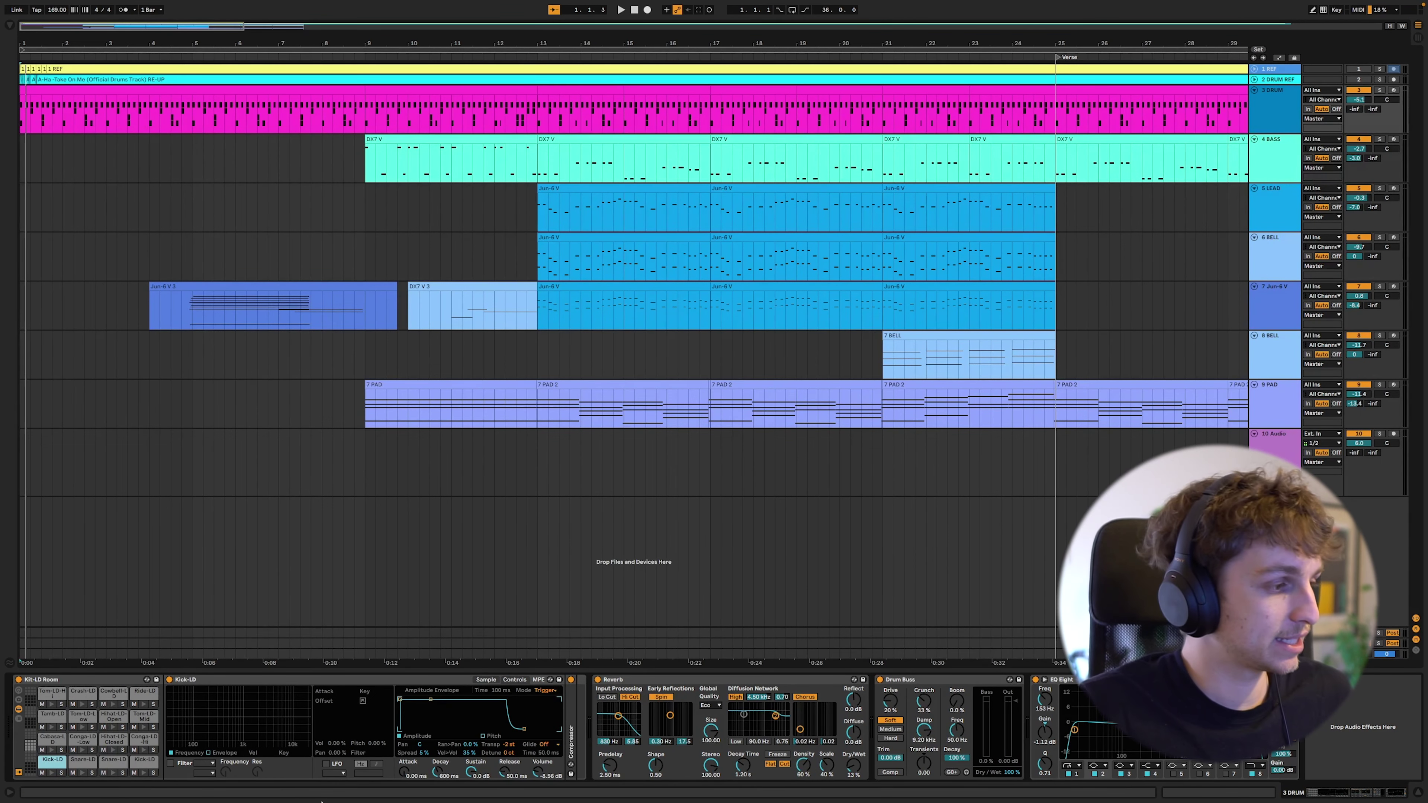
- Solo Kick-LD together with 1 REF and show the drum clip's MIDI notes
left_click(62, 773)
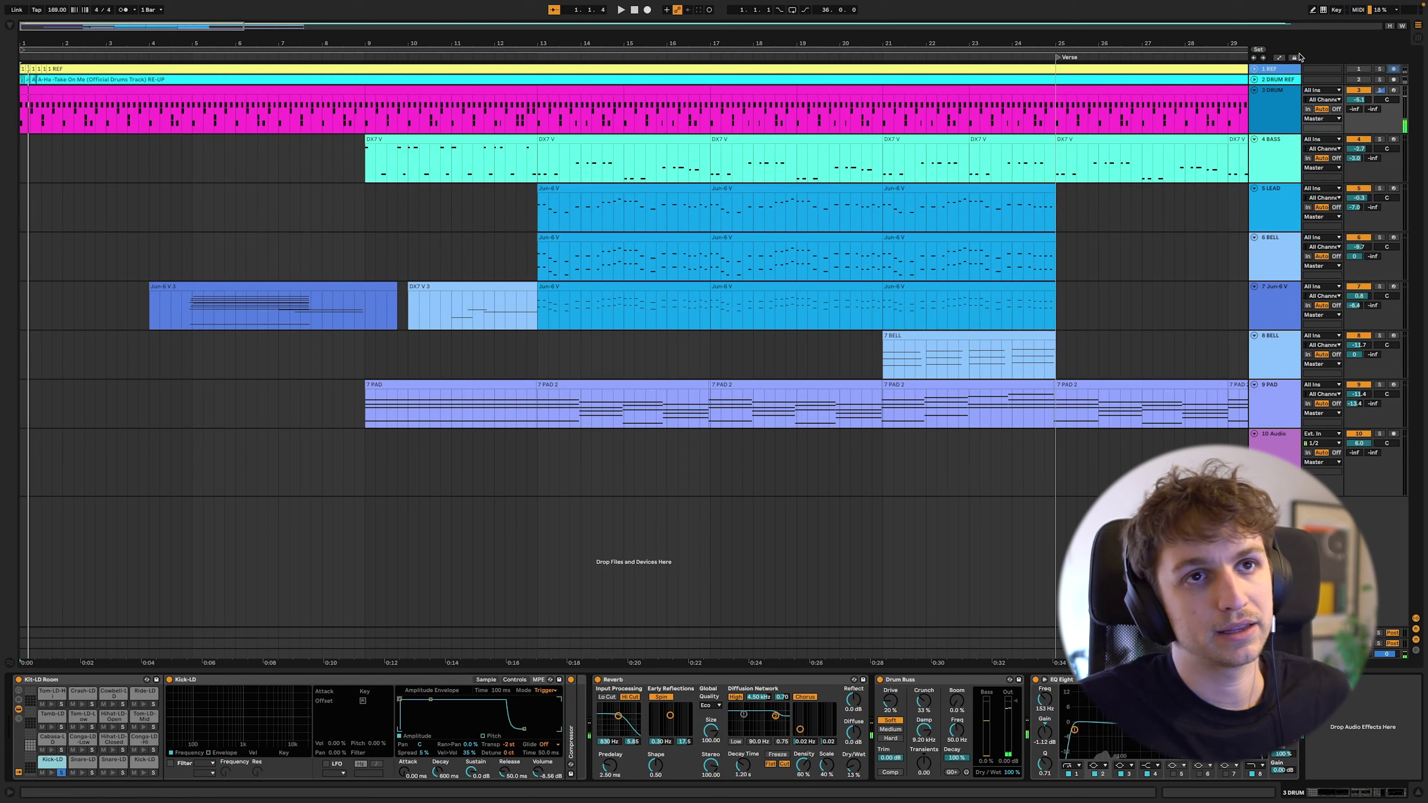
left_click(1380, 70)
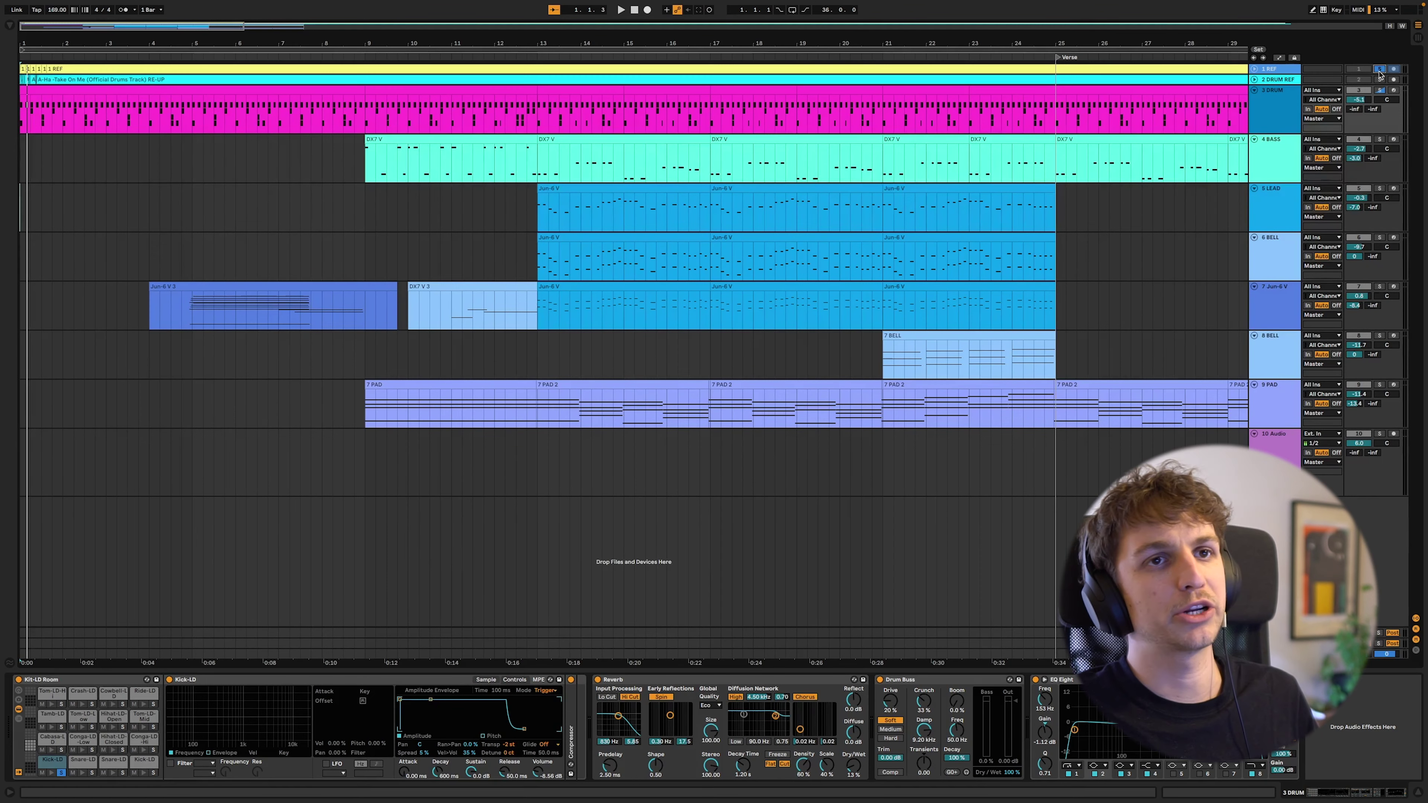
key("shift+Tab")
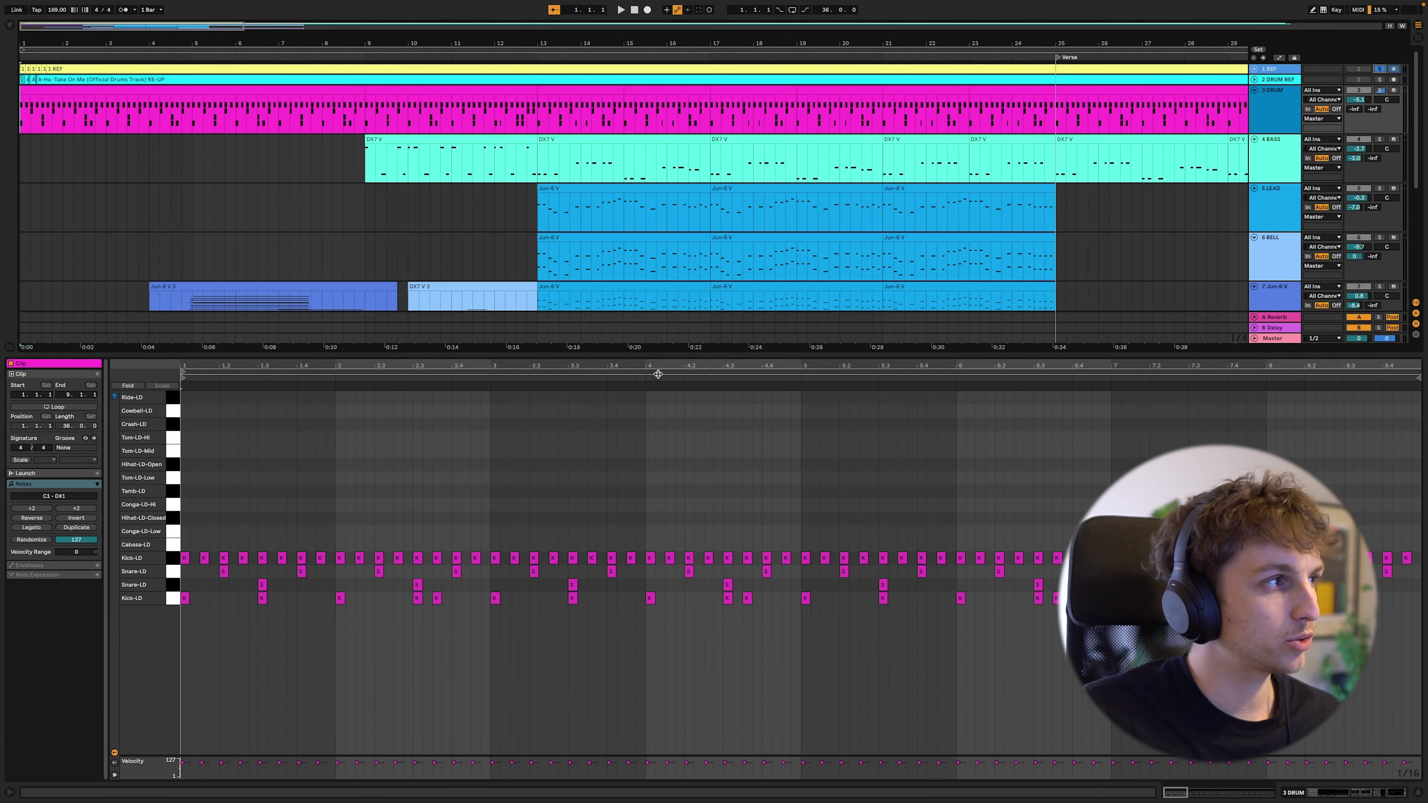
- Solo the second Kick-LD layer, show the last Kick-LD sample settings, and play from bar 1
key("space")
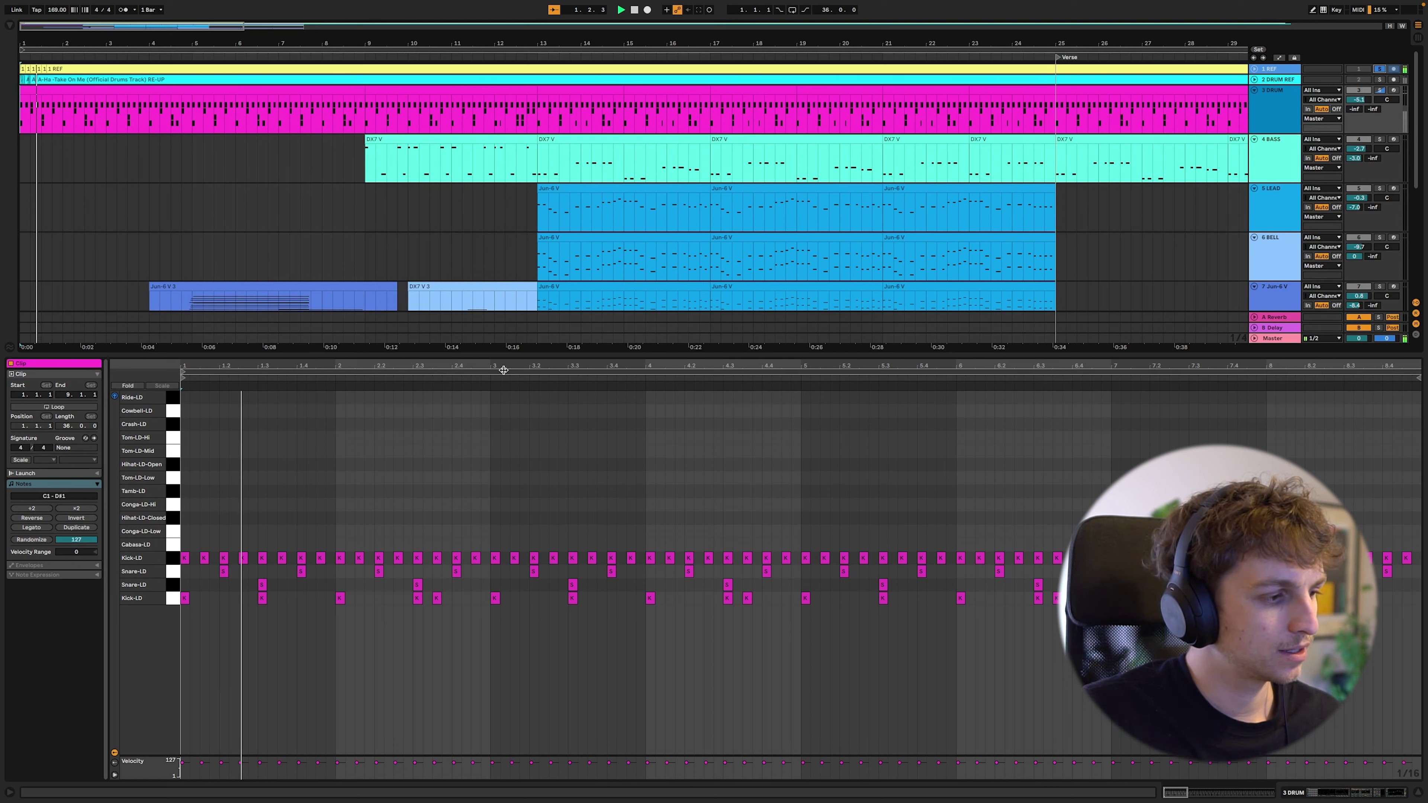
key("space")
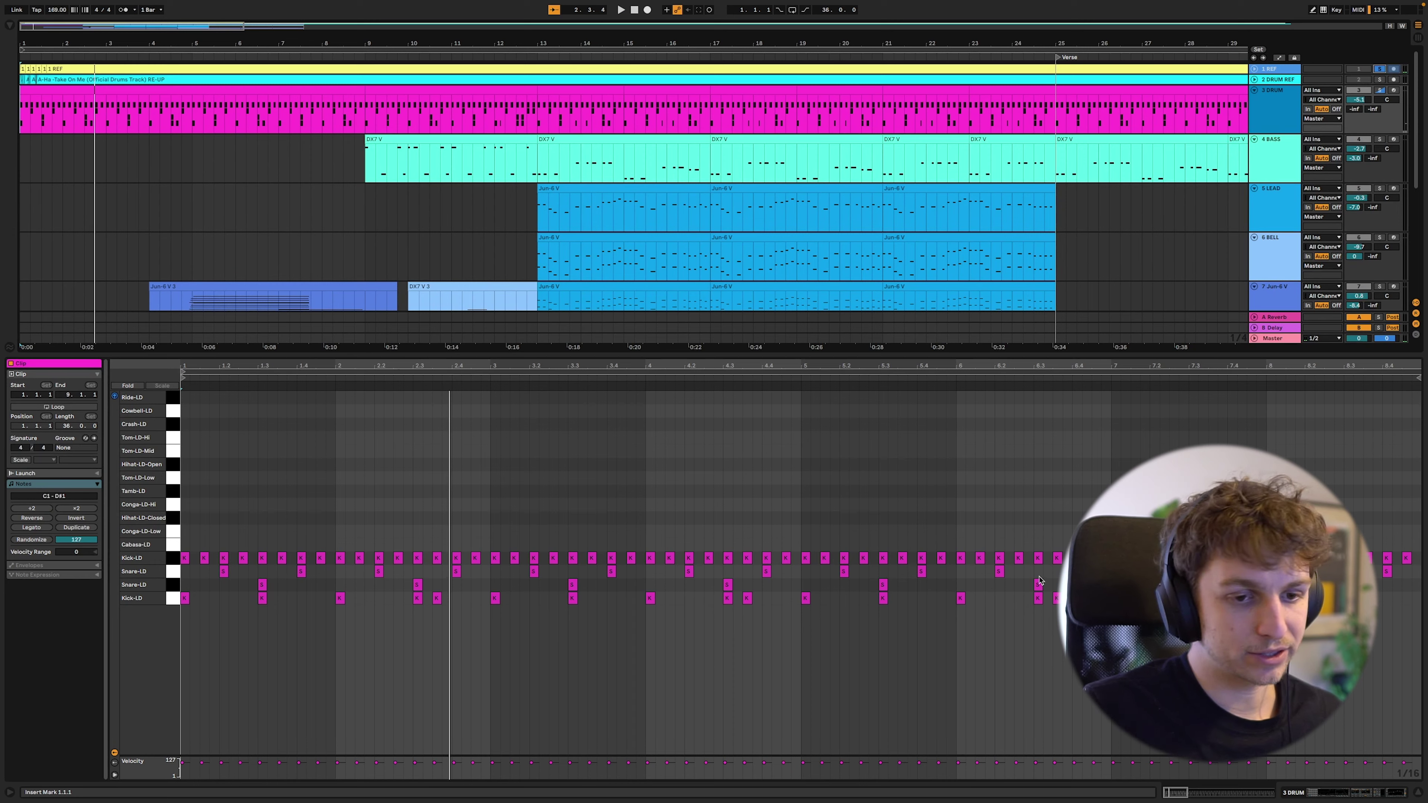
left_click(1372, 793)
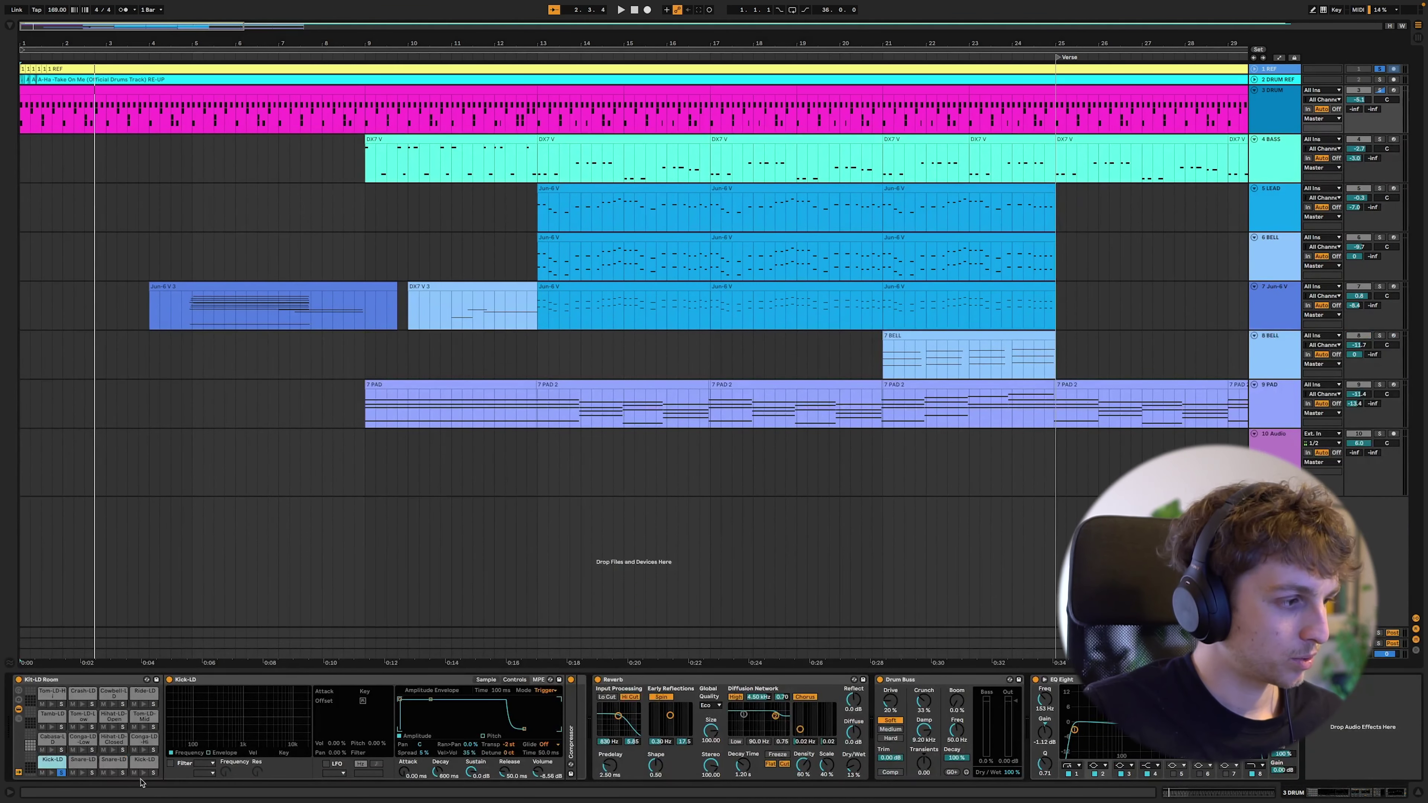
left_click(153, 773)
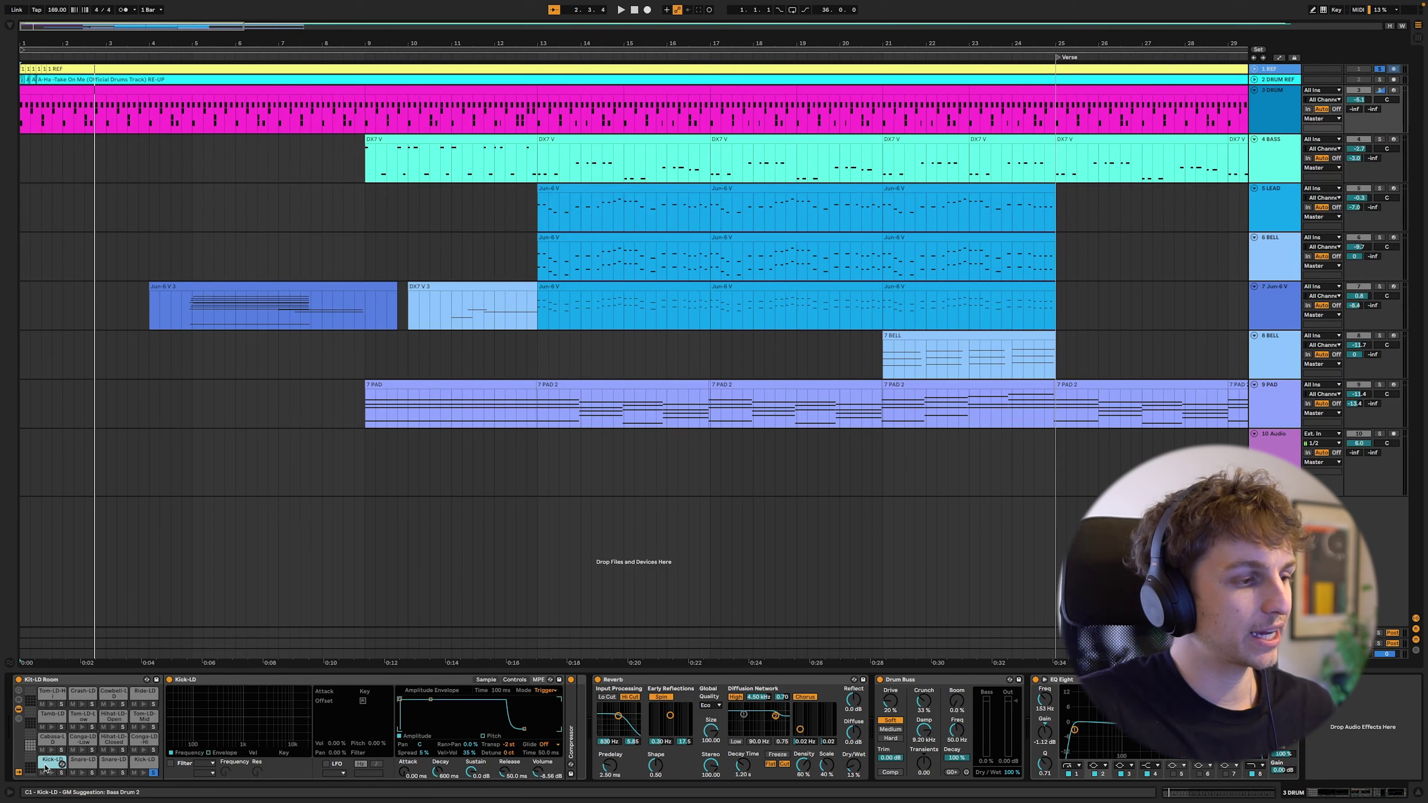
left_click(143, 760)
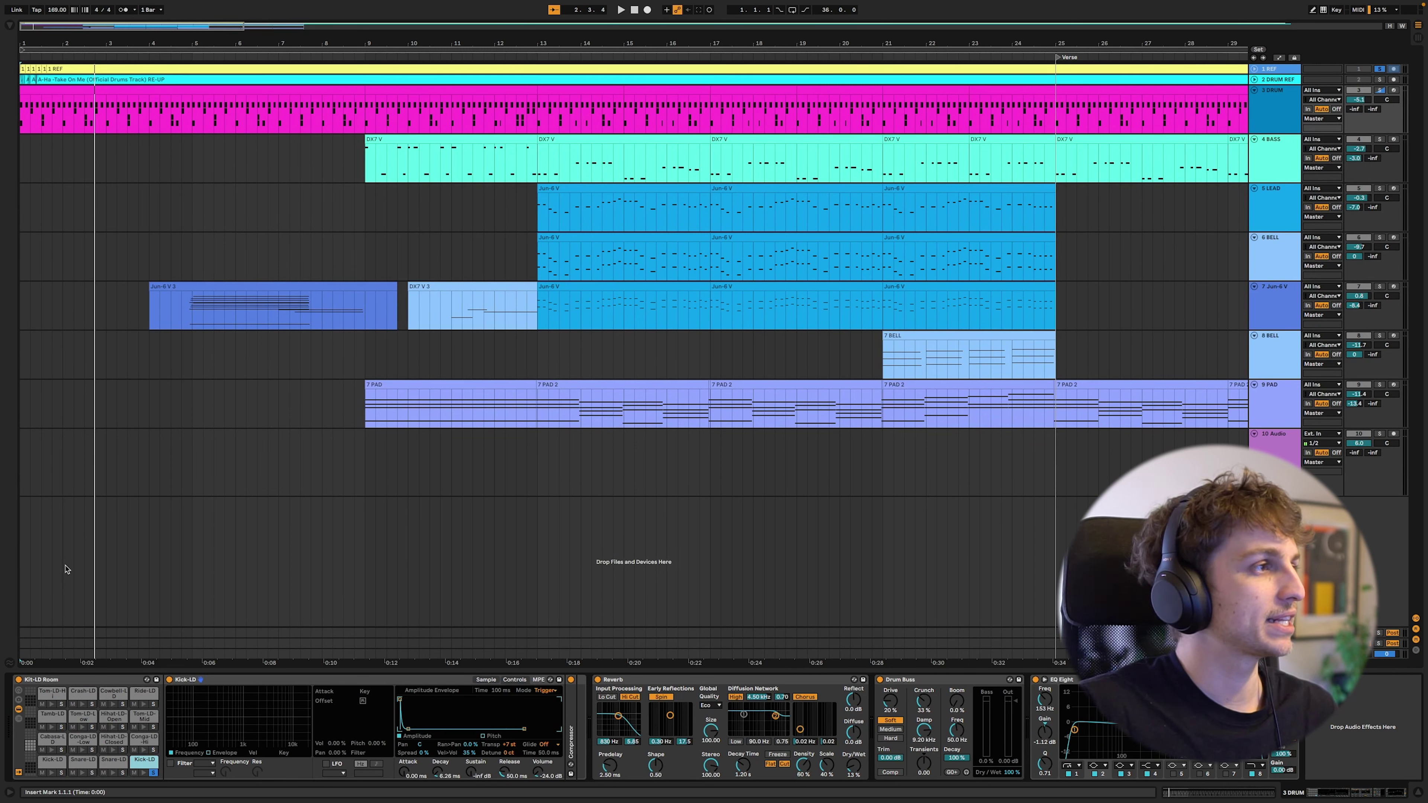
key("space")
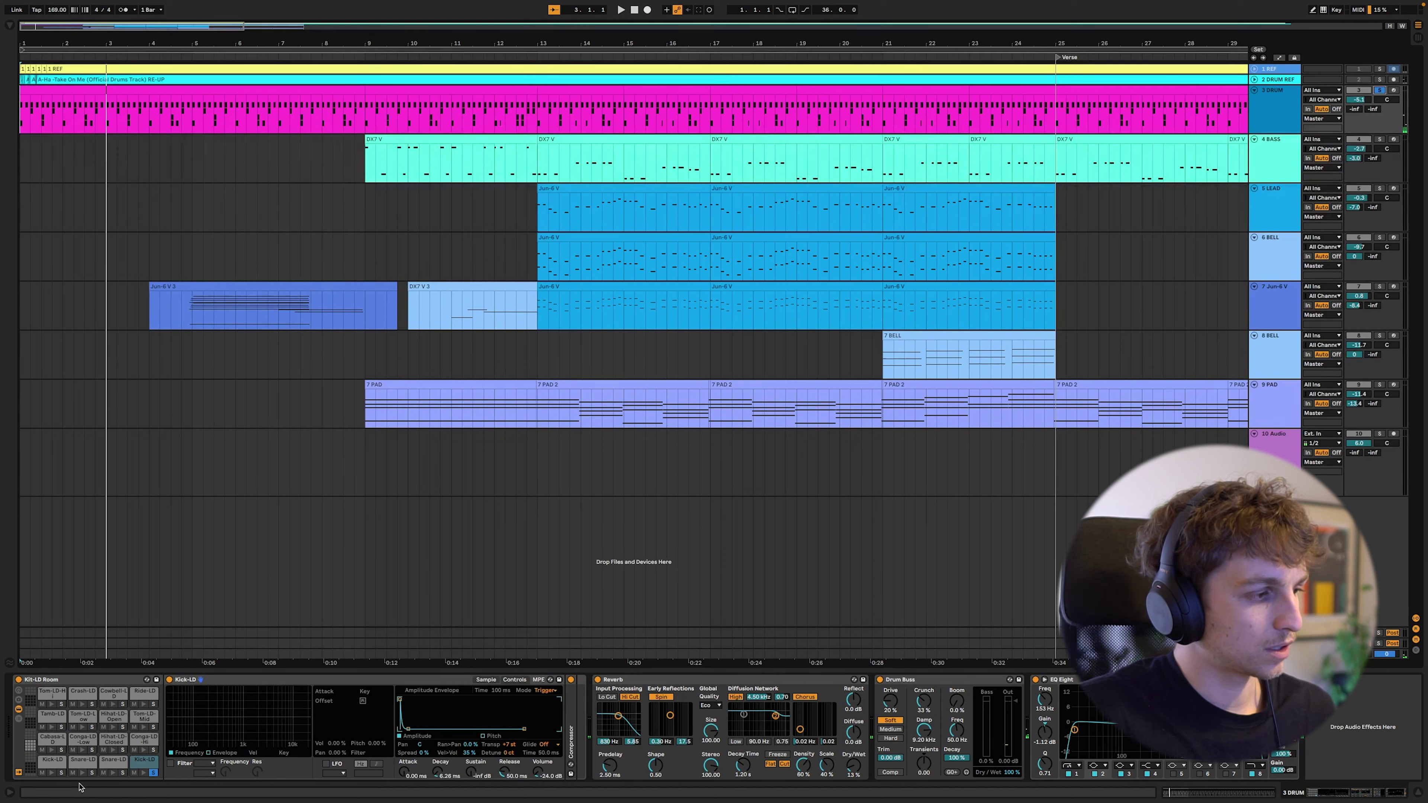
key("space")
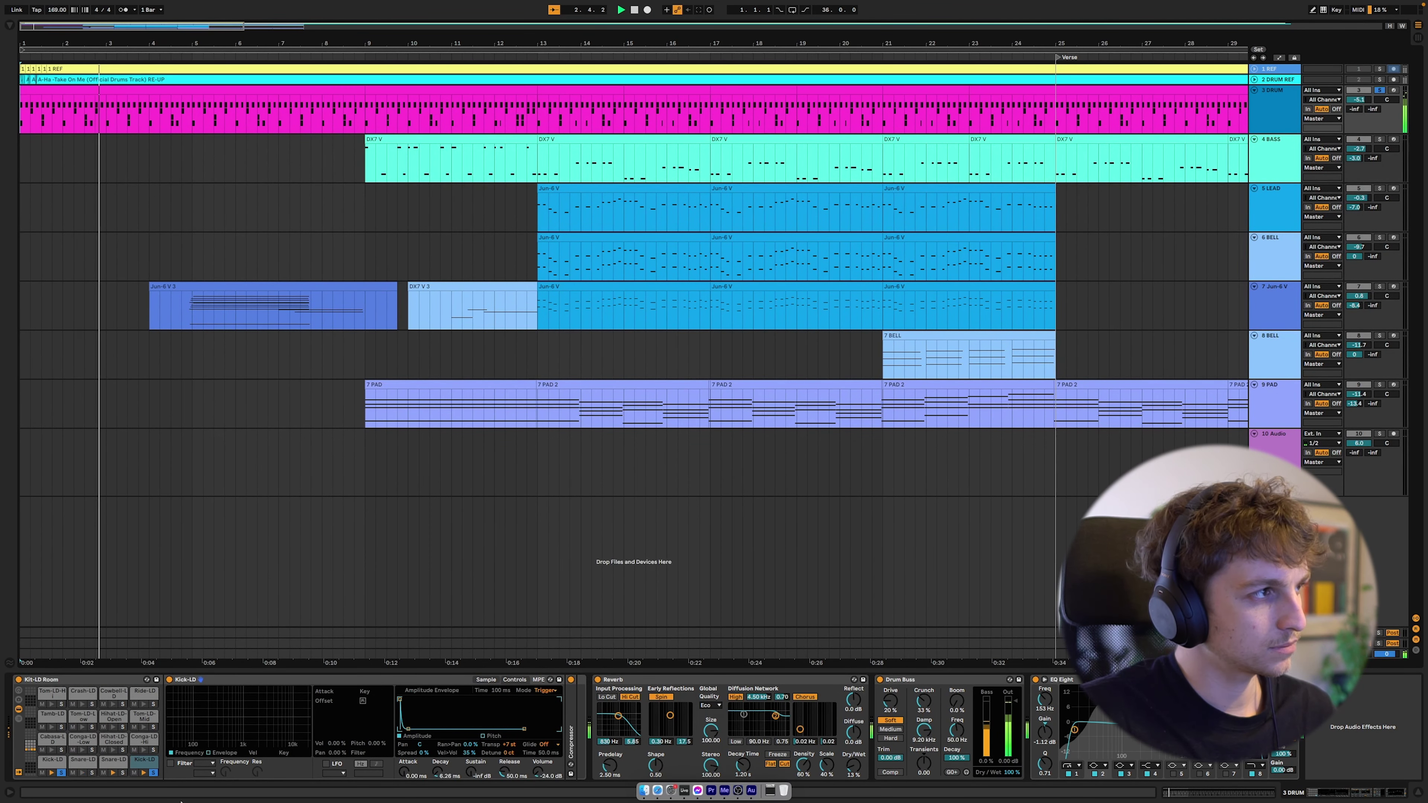
- Open the bars 1–9 drum clip and briefly select its first two Snare-LD notes
double_click(44, 112)
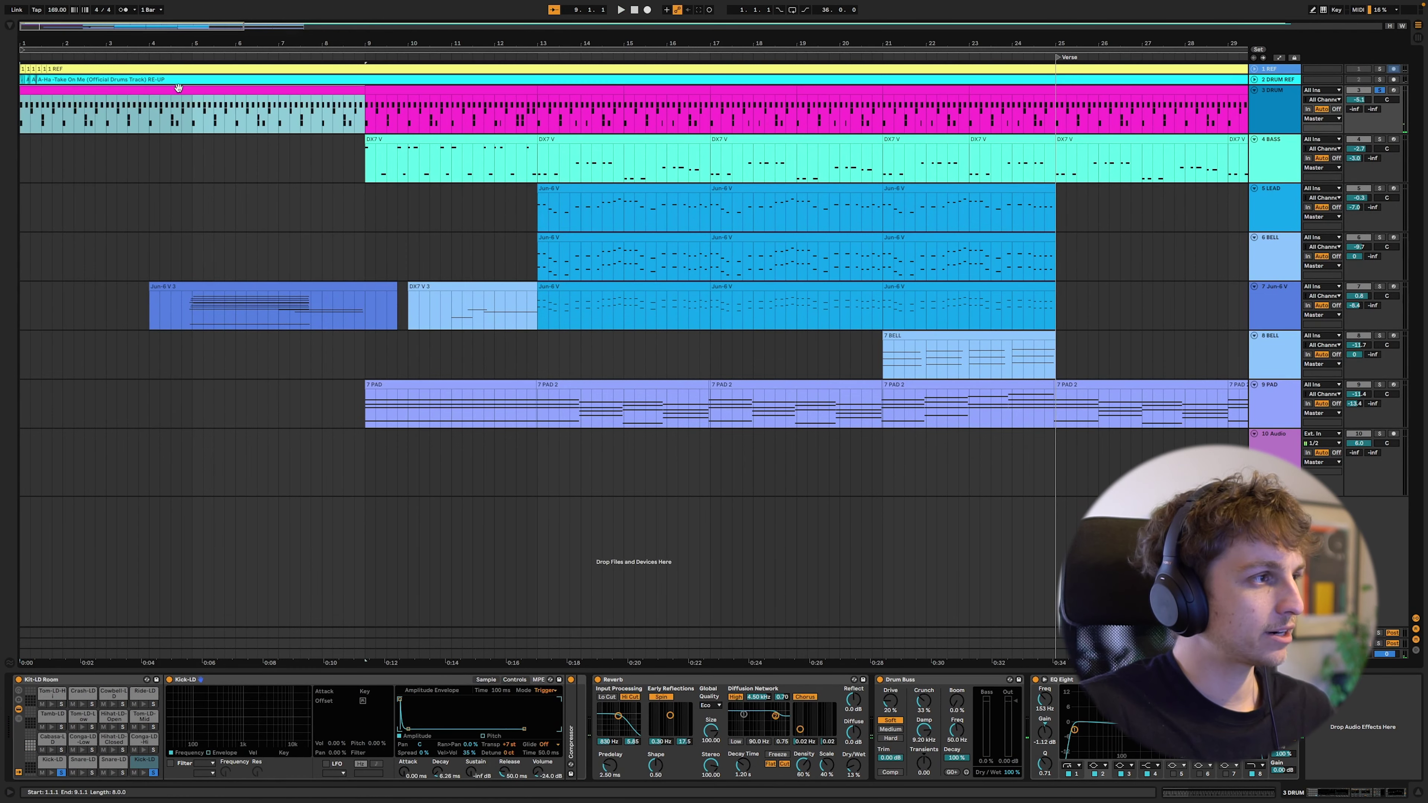
left_click_drag(216, 572, 332, 574)
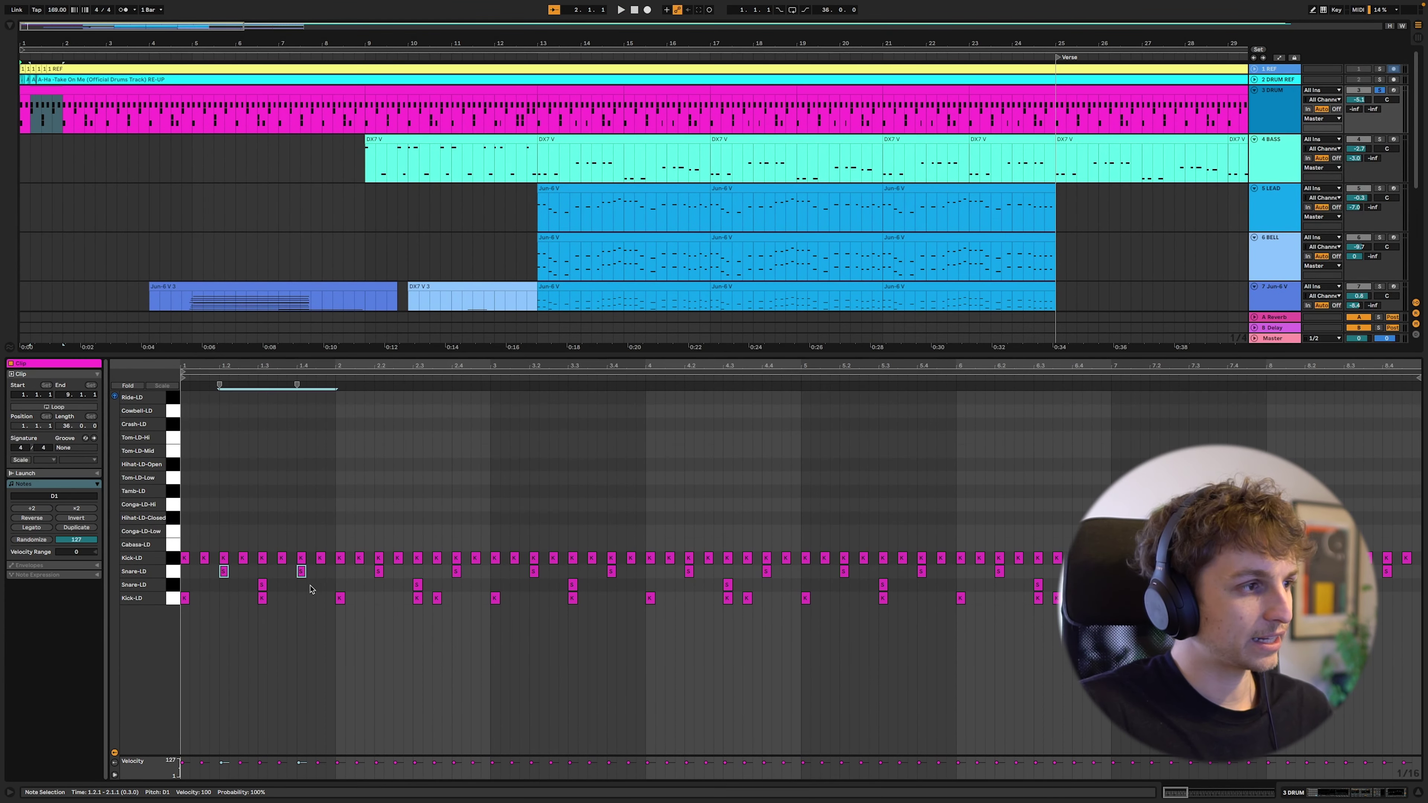
left_click(304, 640)
key("shift+Tab")
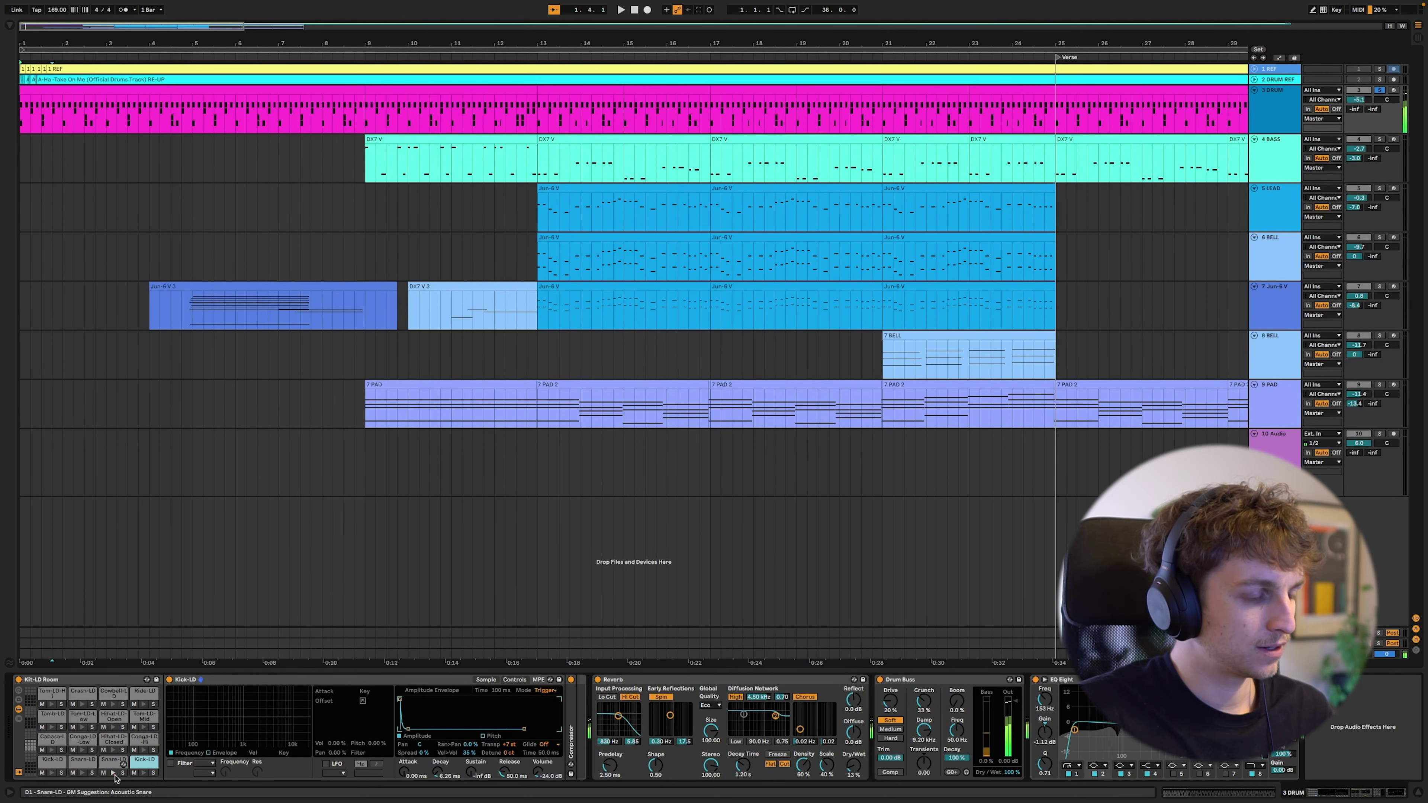
- Solo the Snare-LD pad and play from bar 1 to hear the snare
left_click(113, 759)
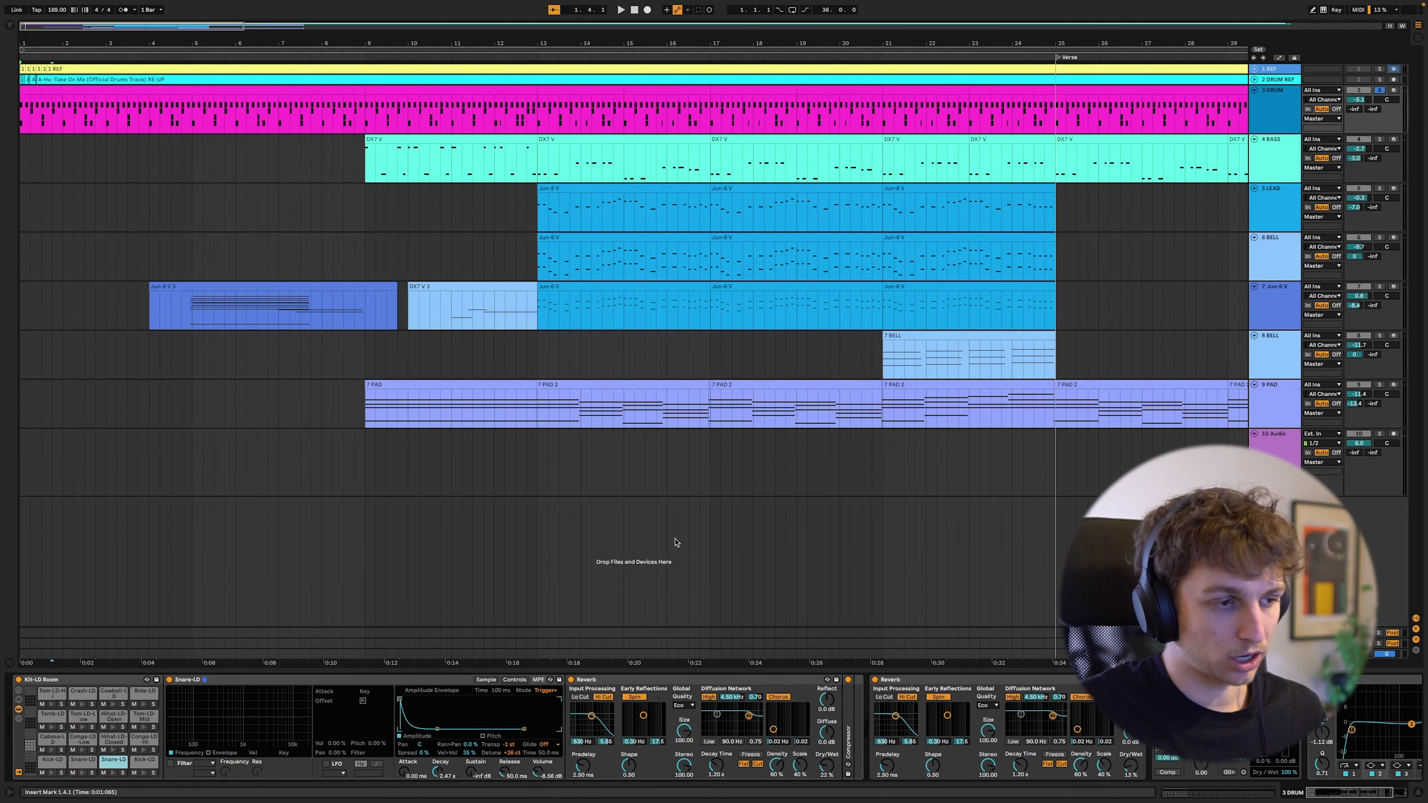
left_click(123, 774)
key("space")
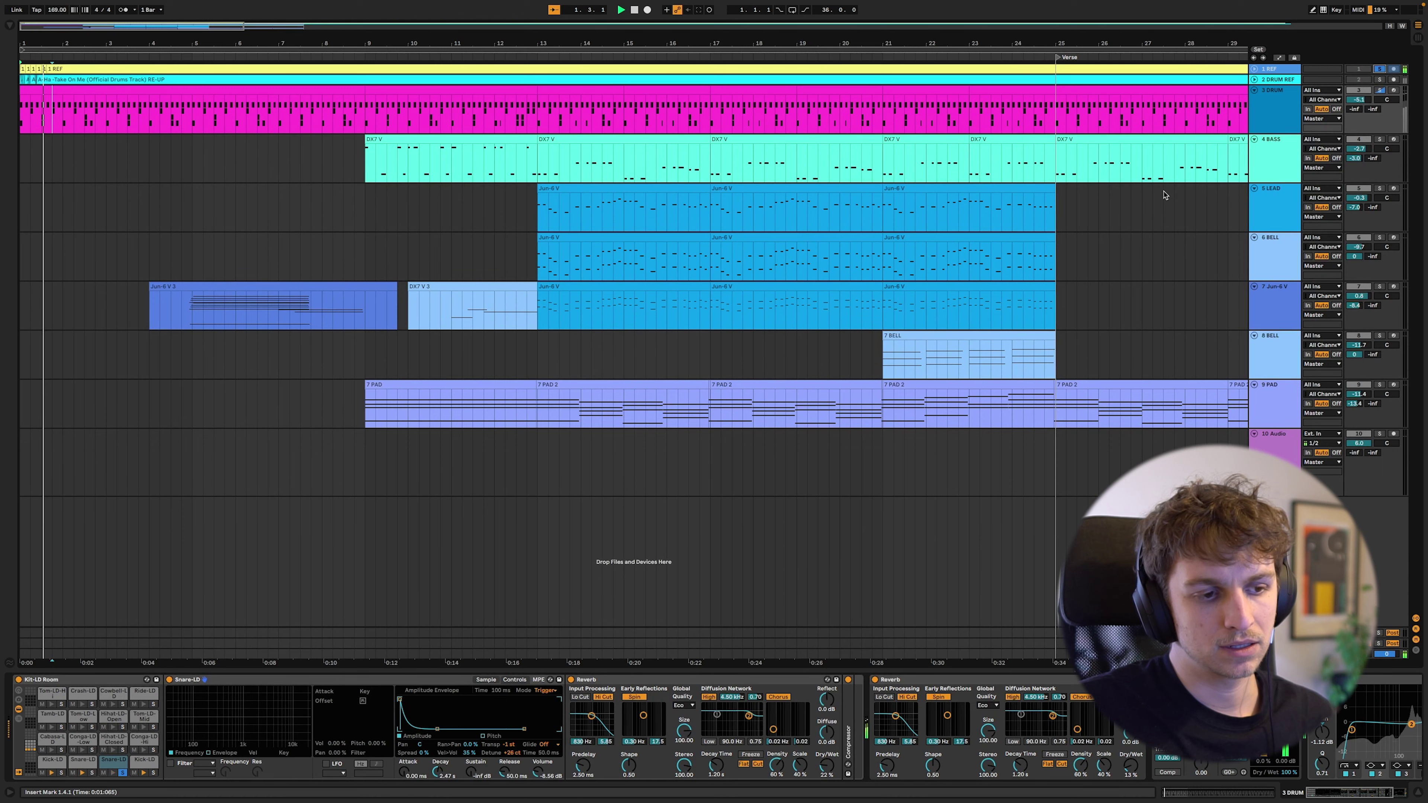
key("space")
- Reopen the drum clip, select one bar-1 Snare-LD note, and play it
double_click(232, 112)
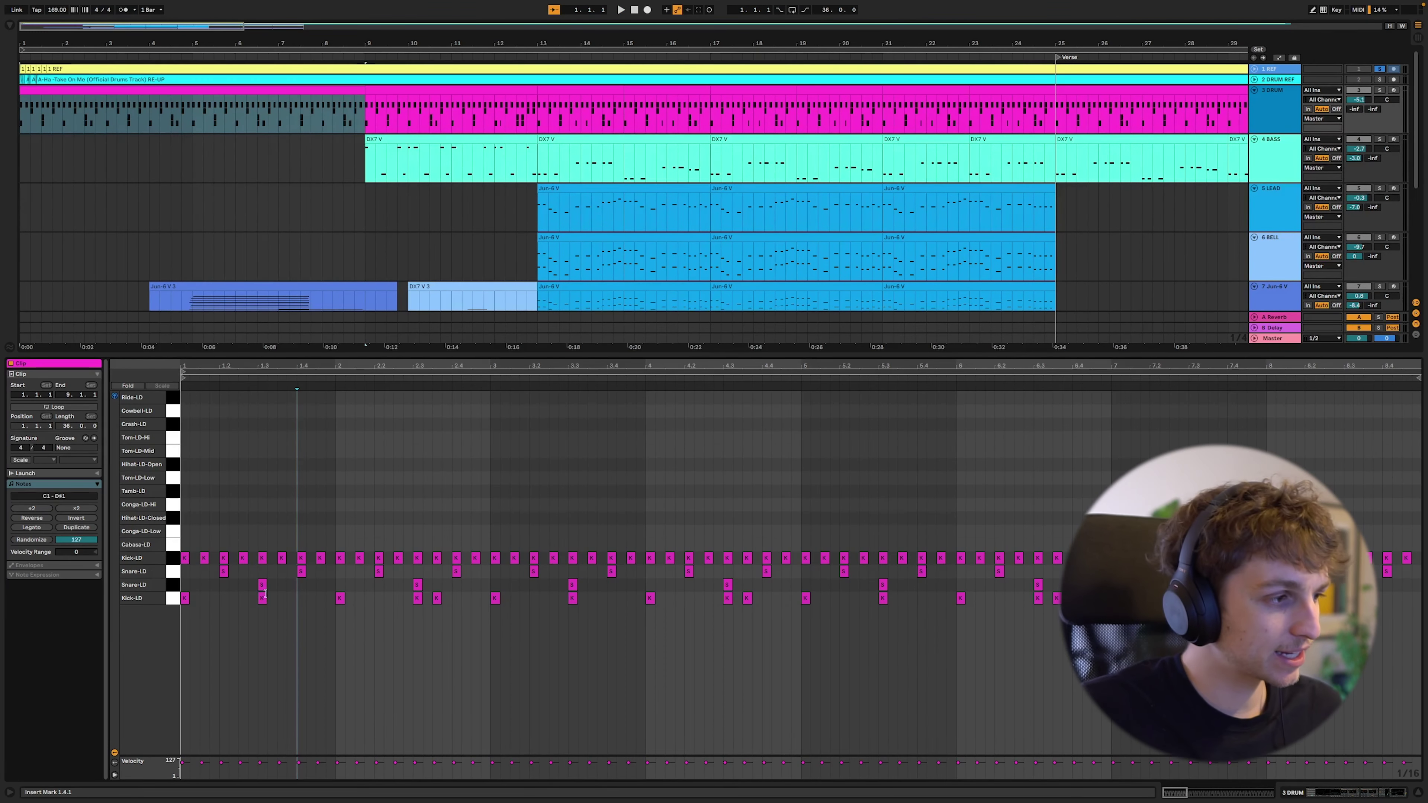
left_click_drag(251, 585, 286, 587)
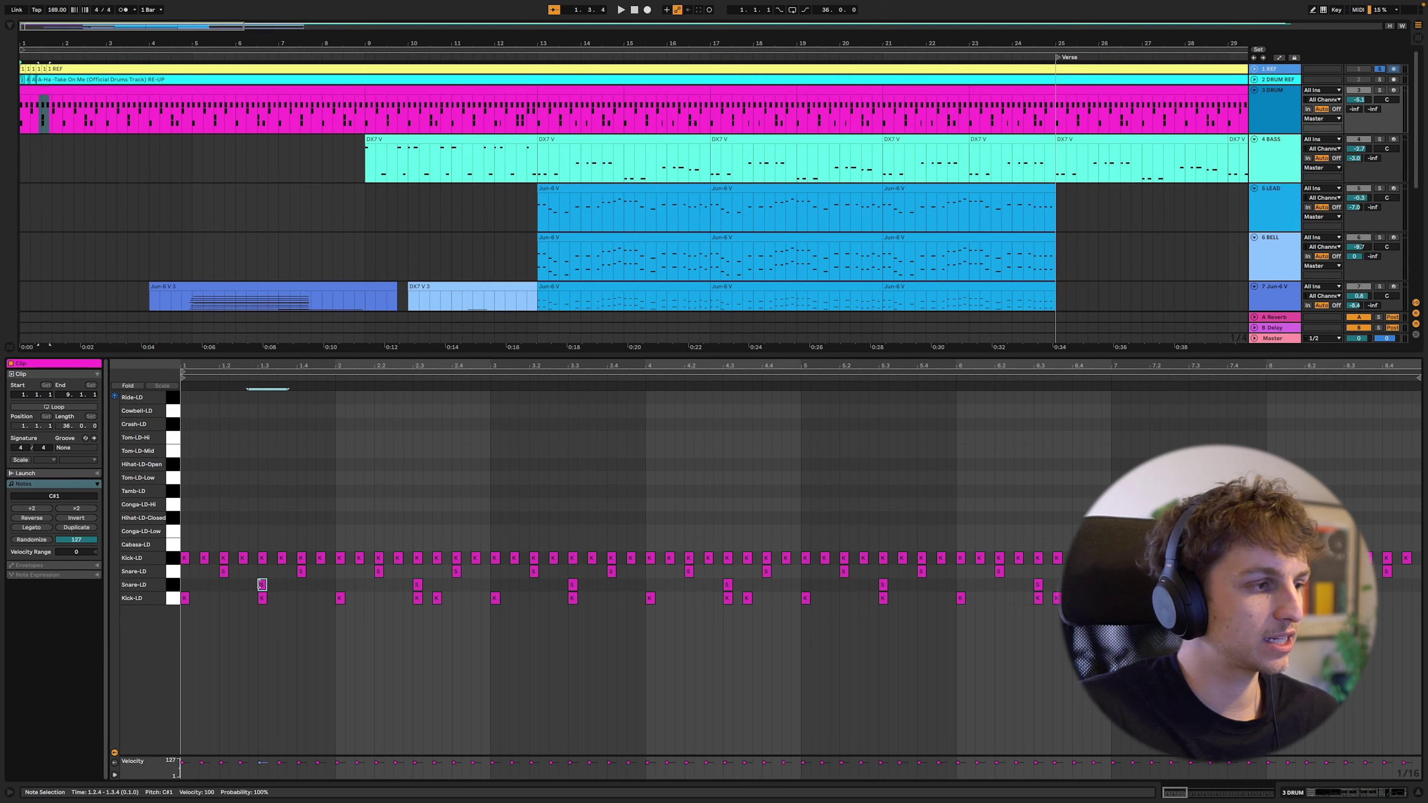
key("space")
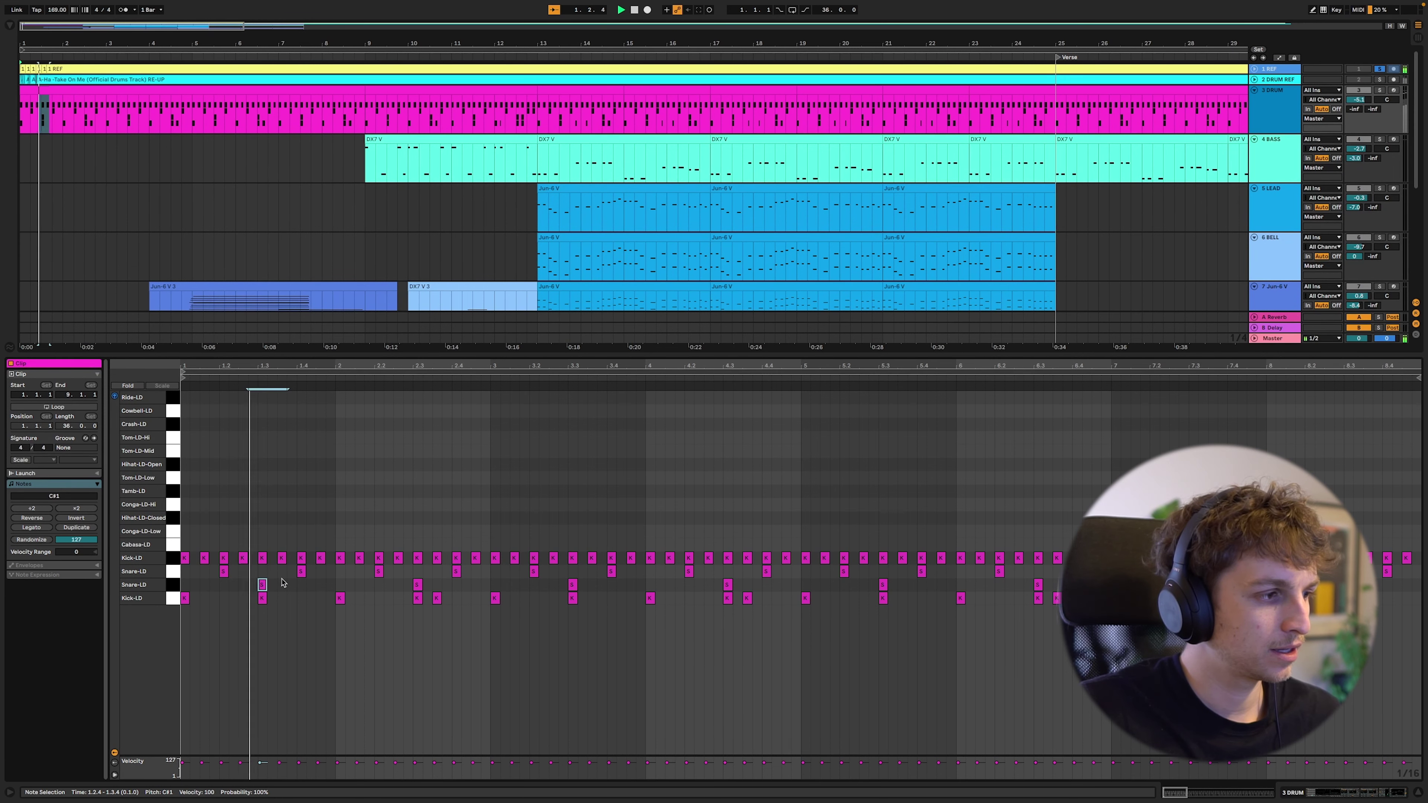
- Show the other Snare-LD pad's Erosion, Reverb and Saturator chain and audition it from bar 1
left_click(1372, 795)
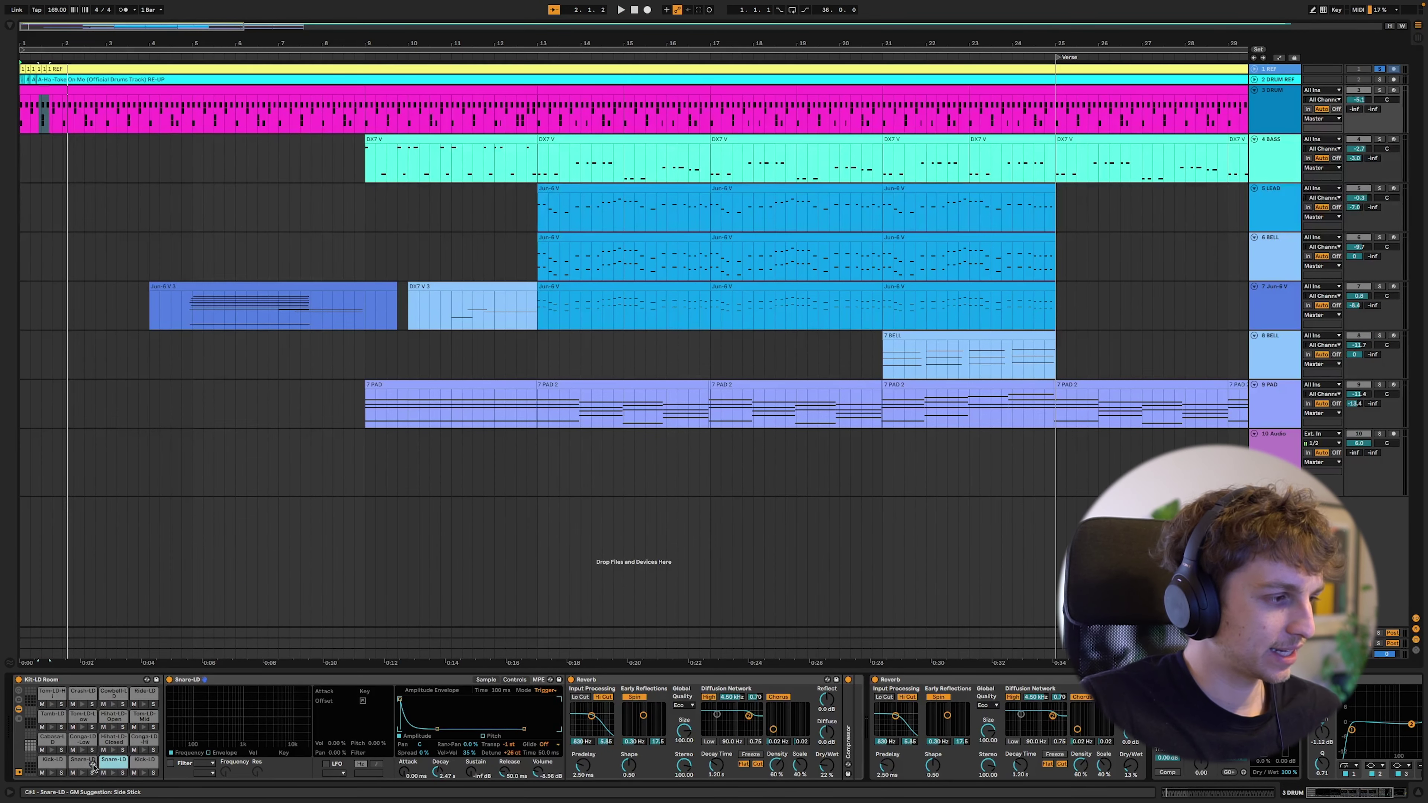
left_click(76, 764)
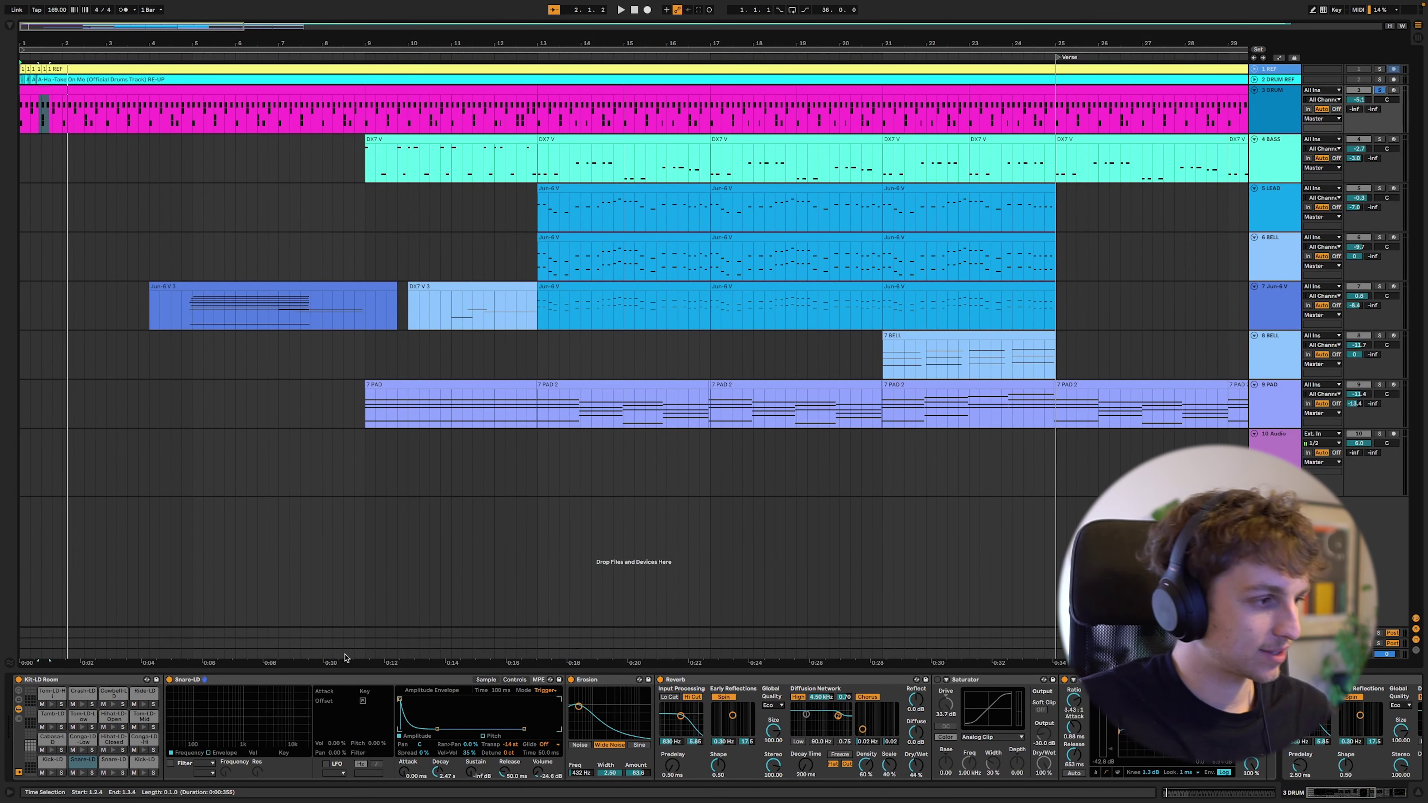
key("space")
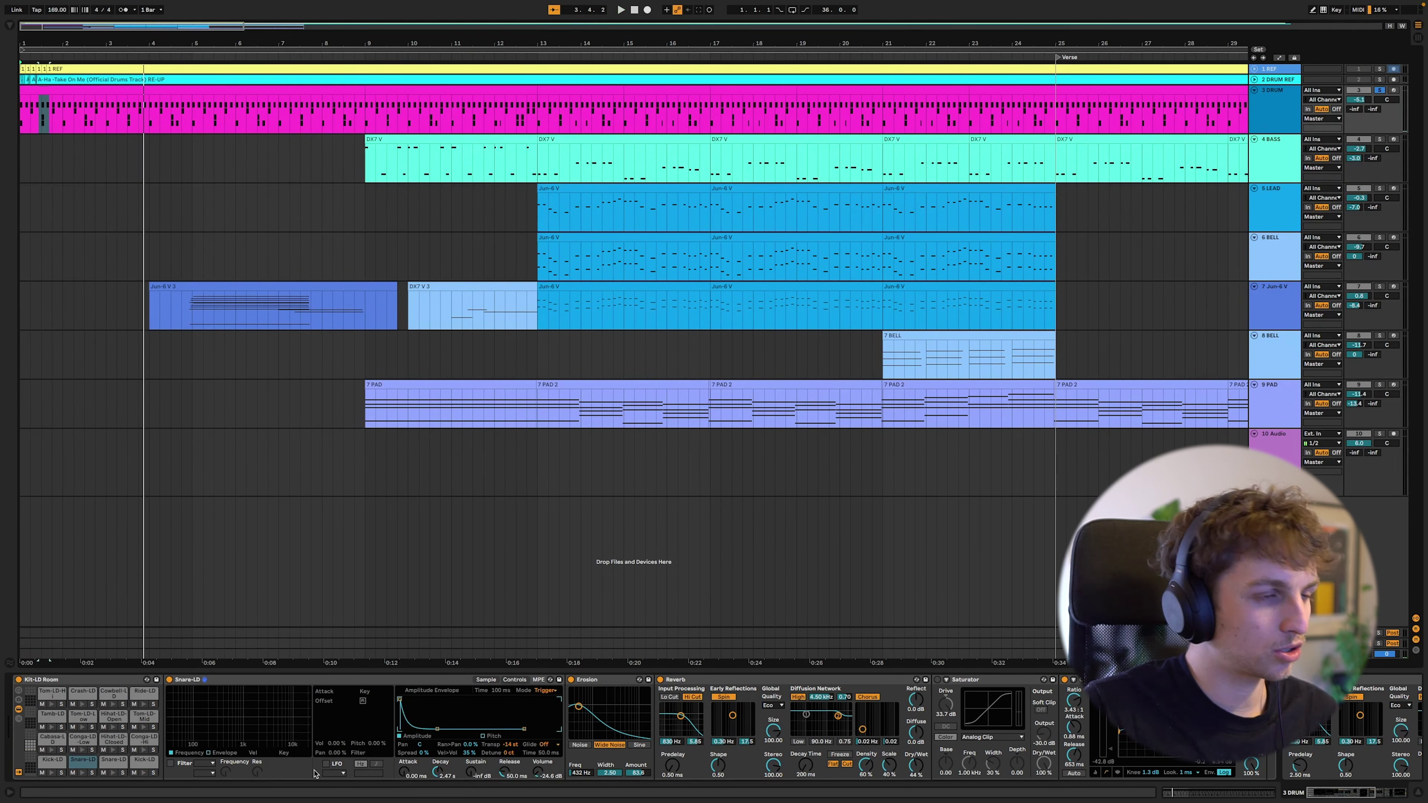
key("space")
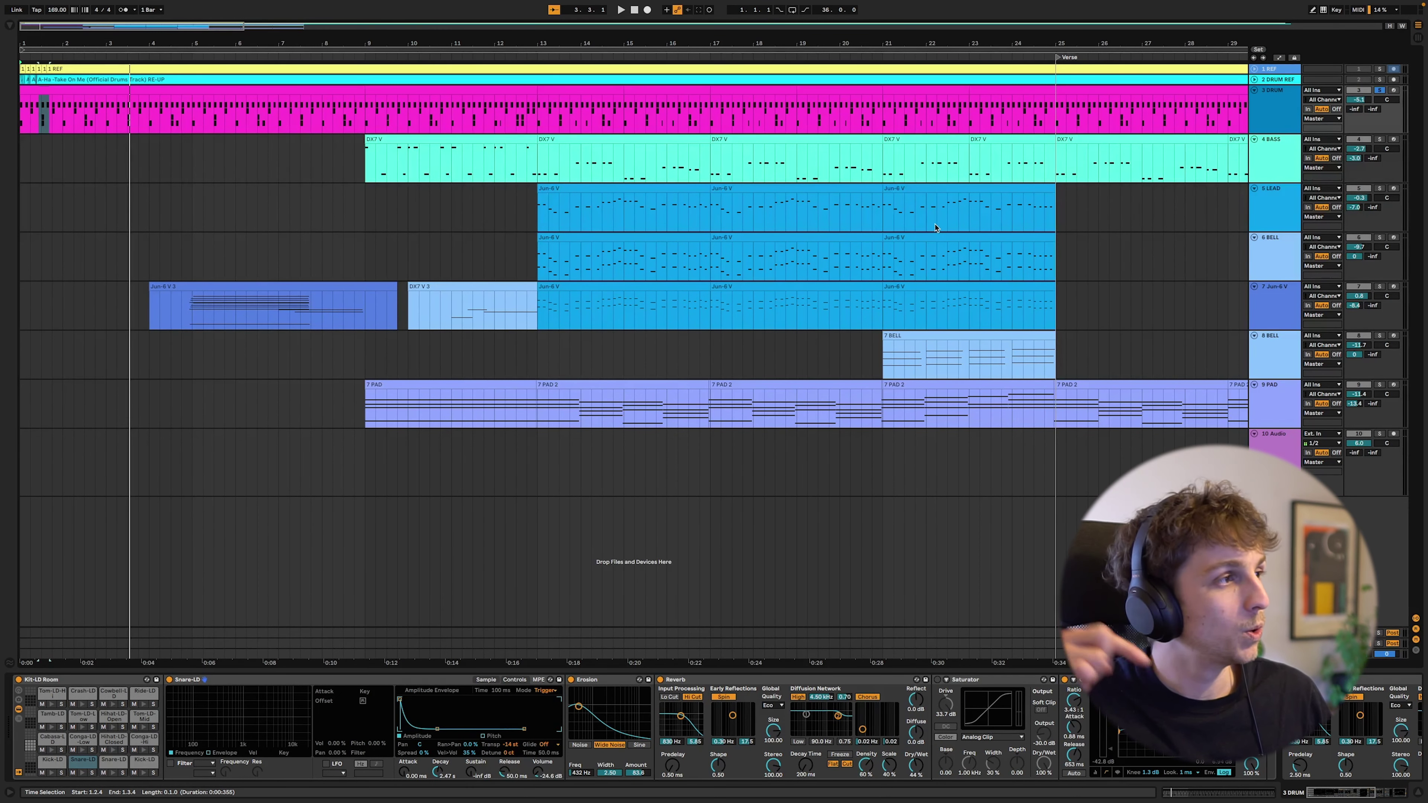
- Turn off Solo on the 3 DRUM track and play the full arrangement
left_click(1381, 91)
key("space")
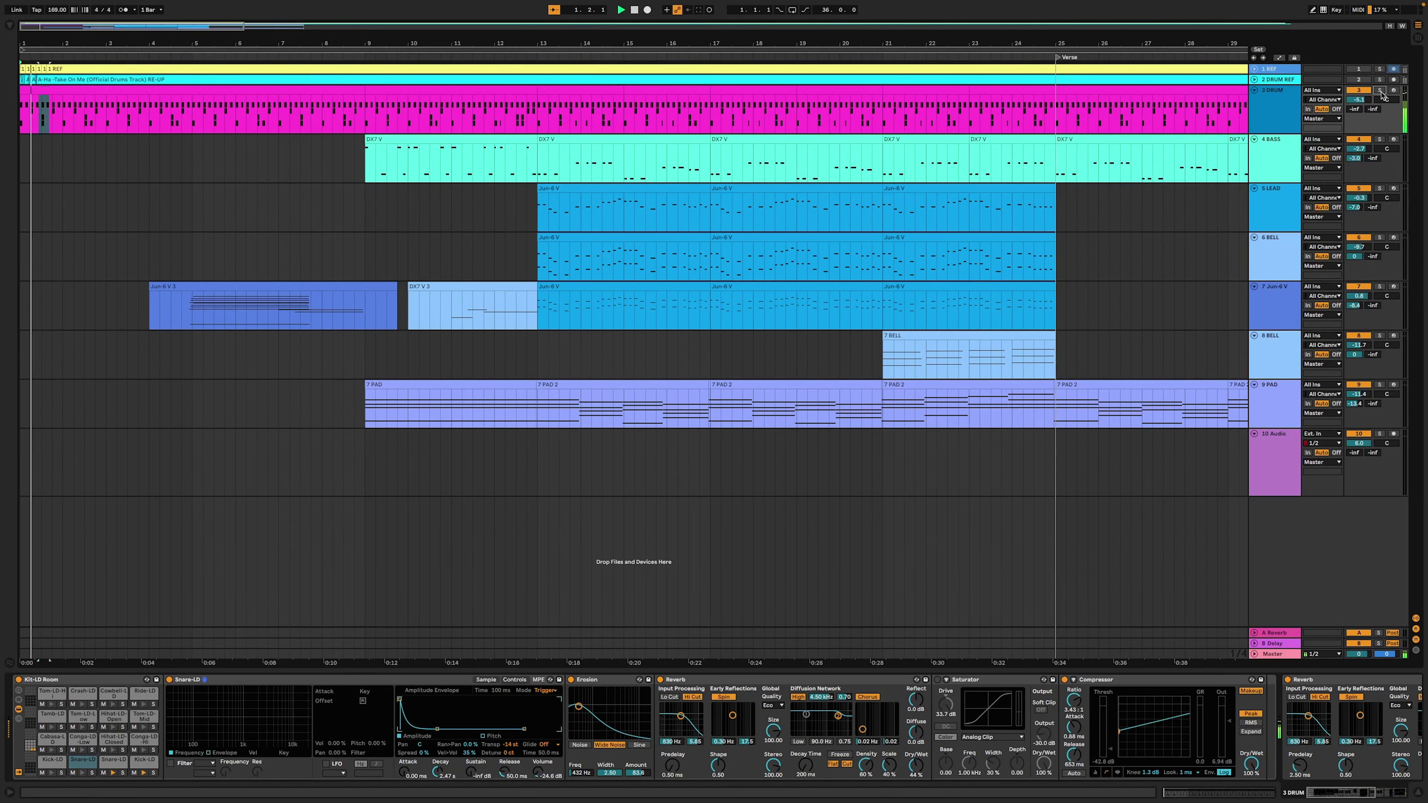